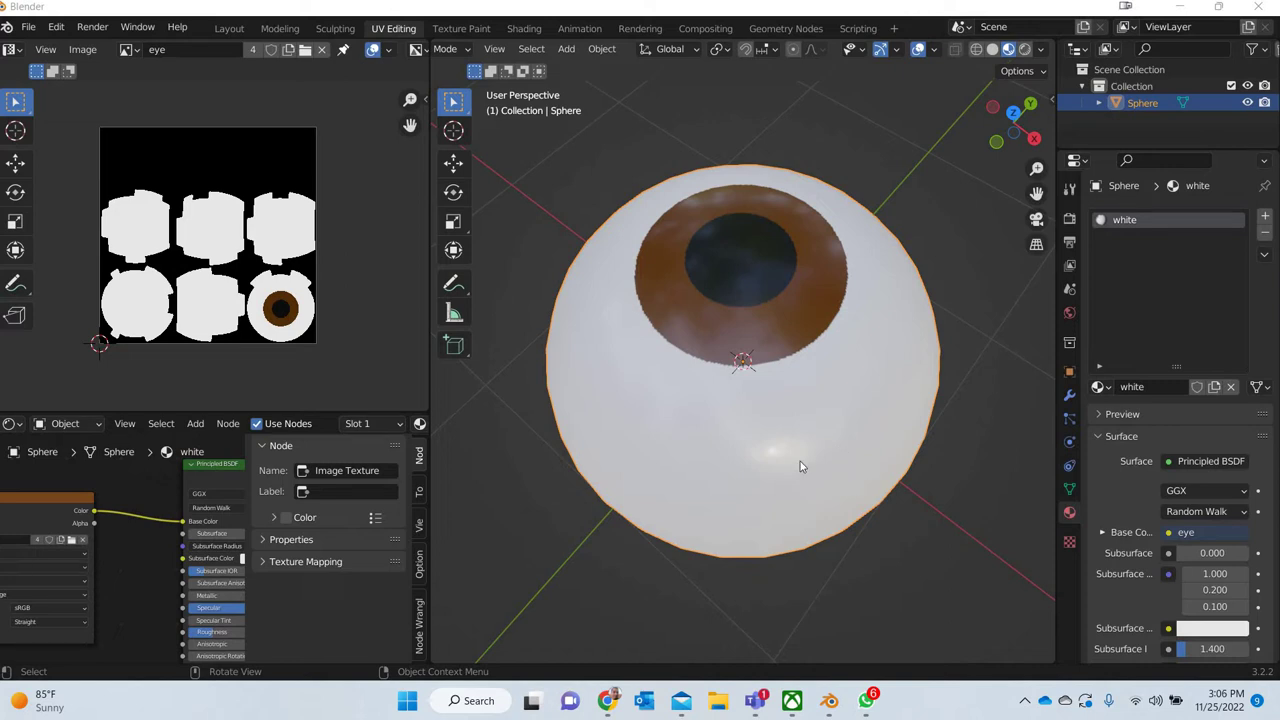
- Examine the finished eyeball and its eye texture layout from several angles and zoom levels
mouse_move(777, 491)
middle_down()
mouse_move(767, 462)
mouse_move(762, 476)
middle_up()
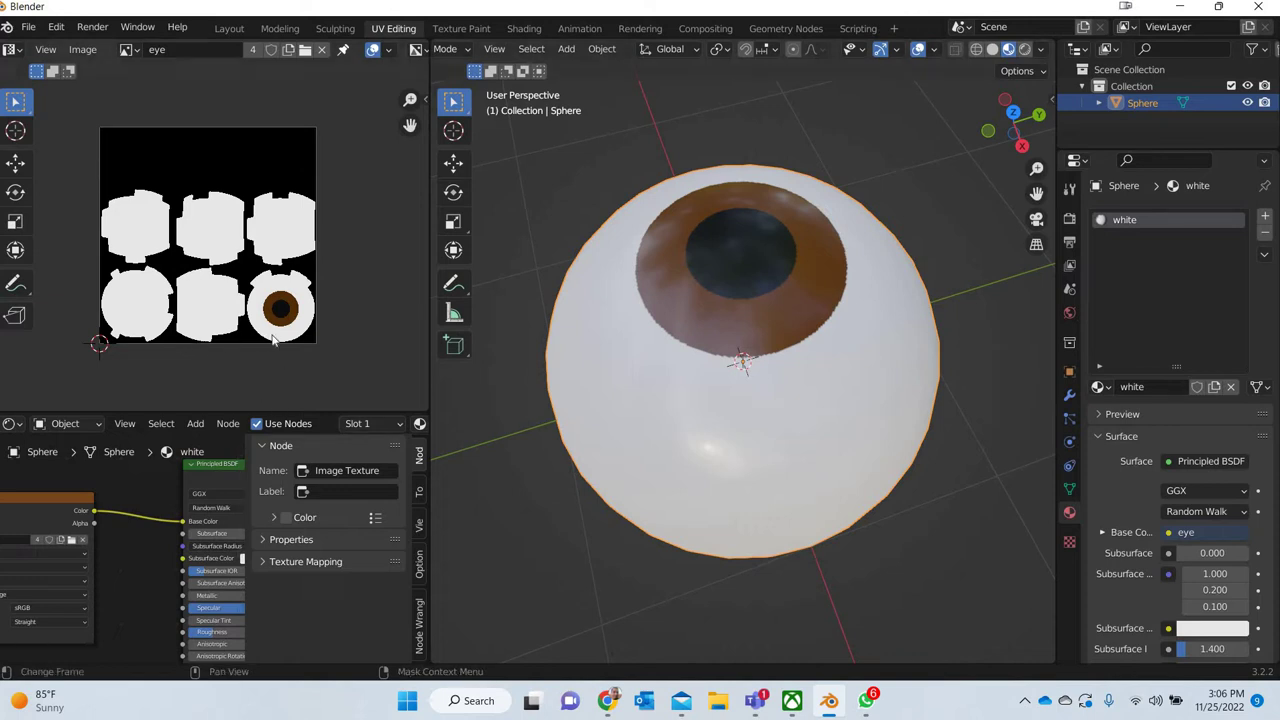
scroll(275, 340, up, 2)
scroll(160, 325, up, 2)
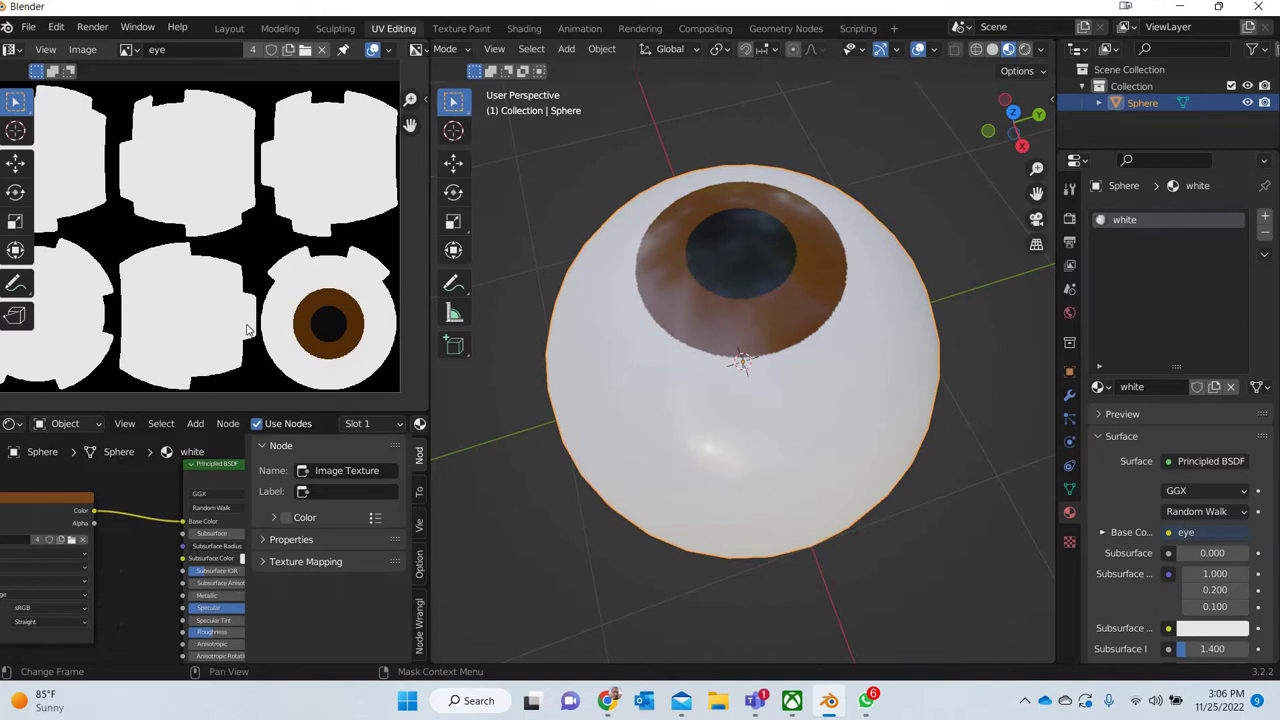
scroll(248, 322, down, 3)
middle_drag(294, 357, 309, 374)
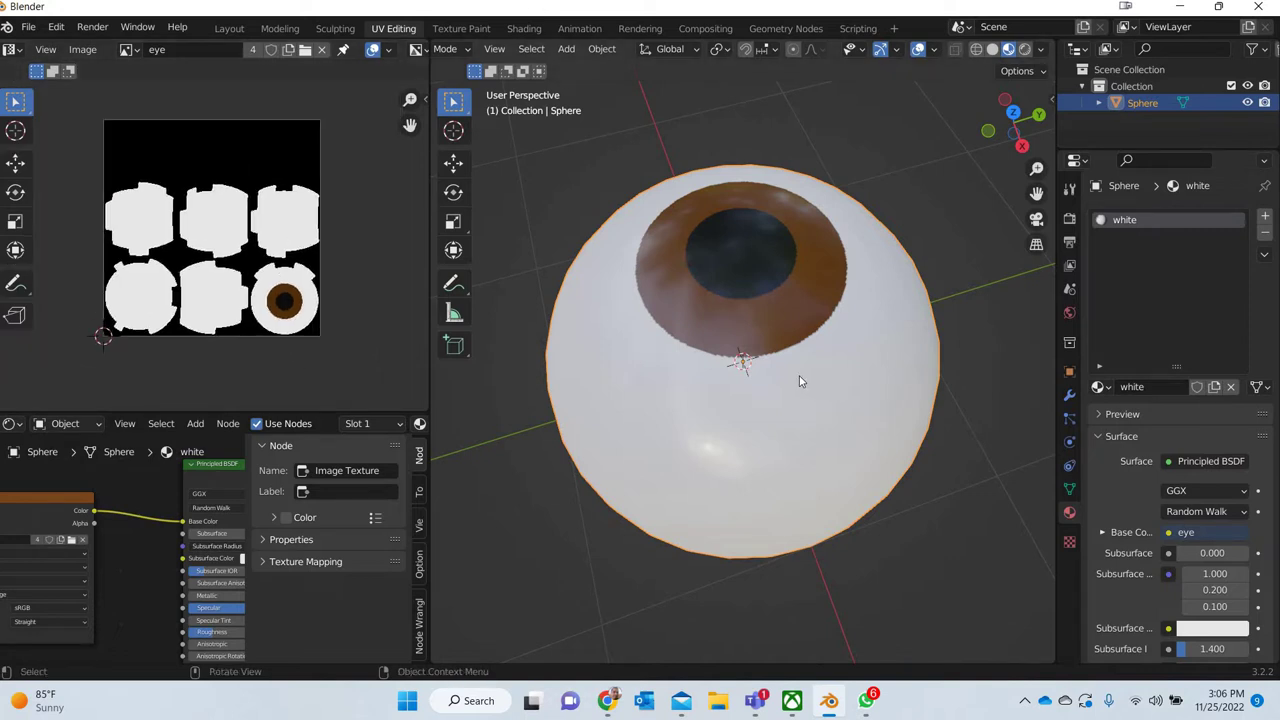
middle_drag(769, 374, 778, 325)
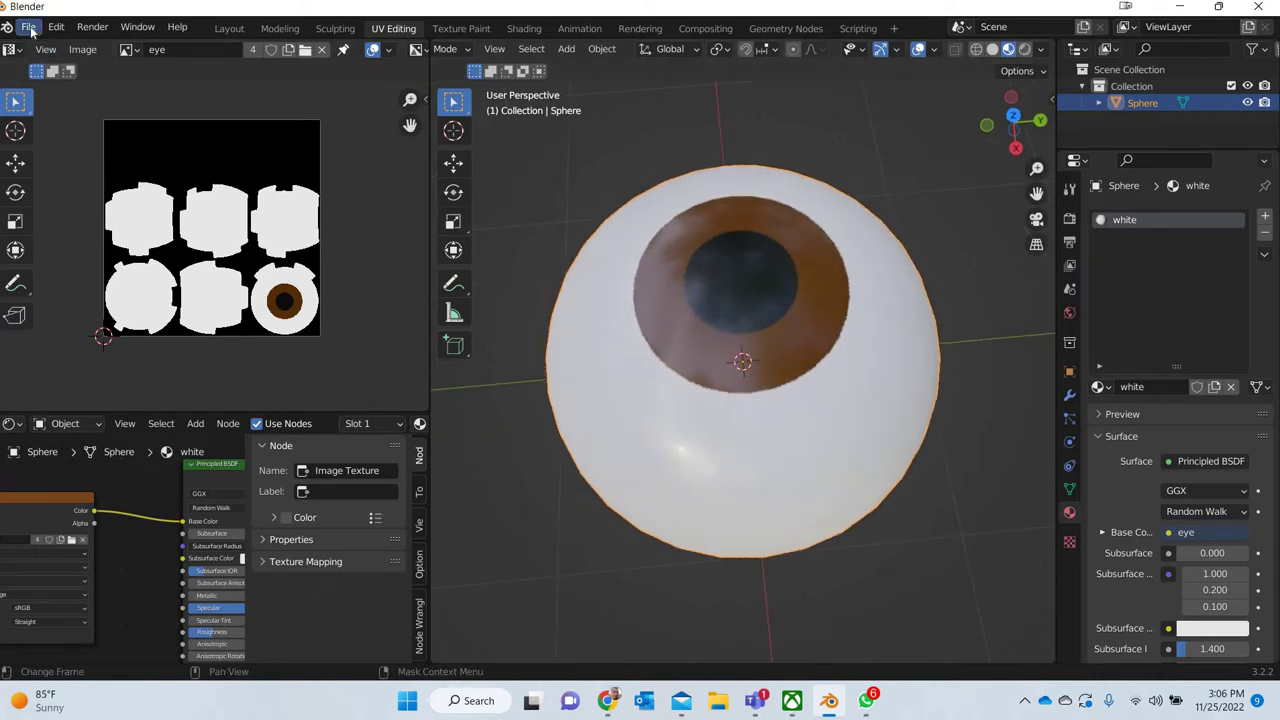
- Start a new General file without saving the current one and delete all the default objects
click(31, 28)
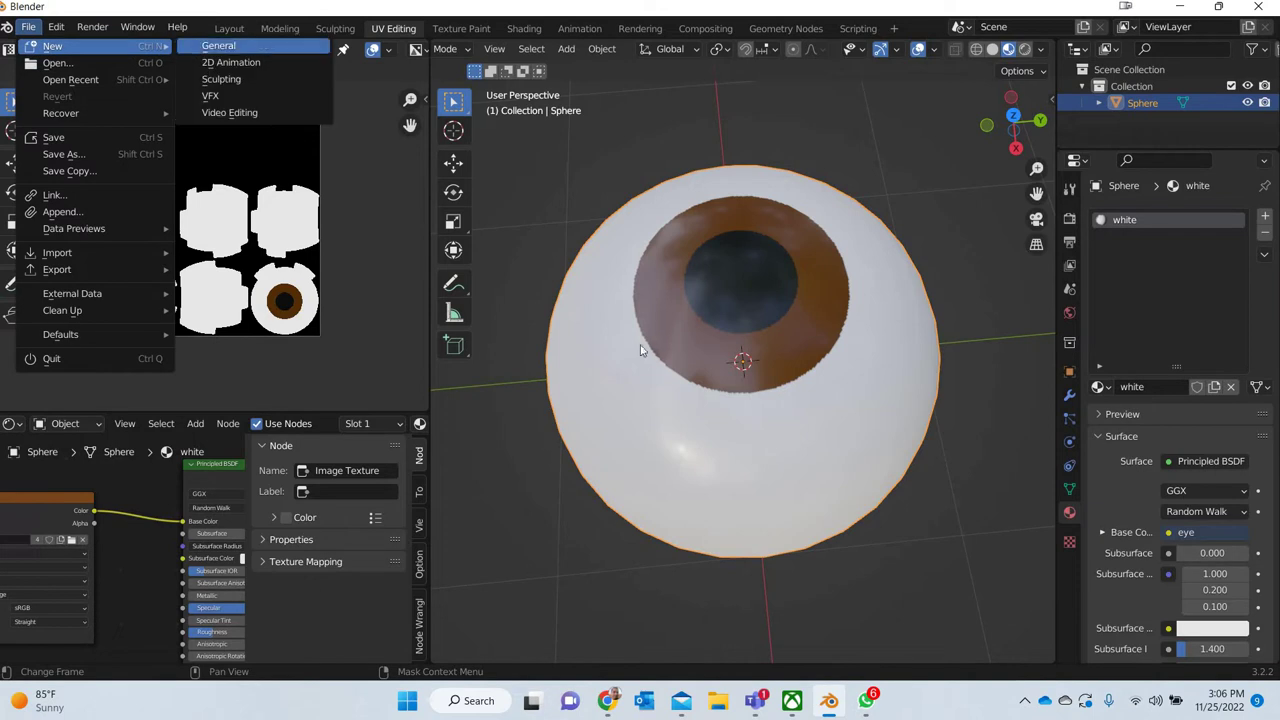
key(Return)
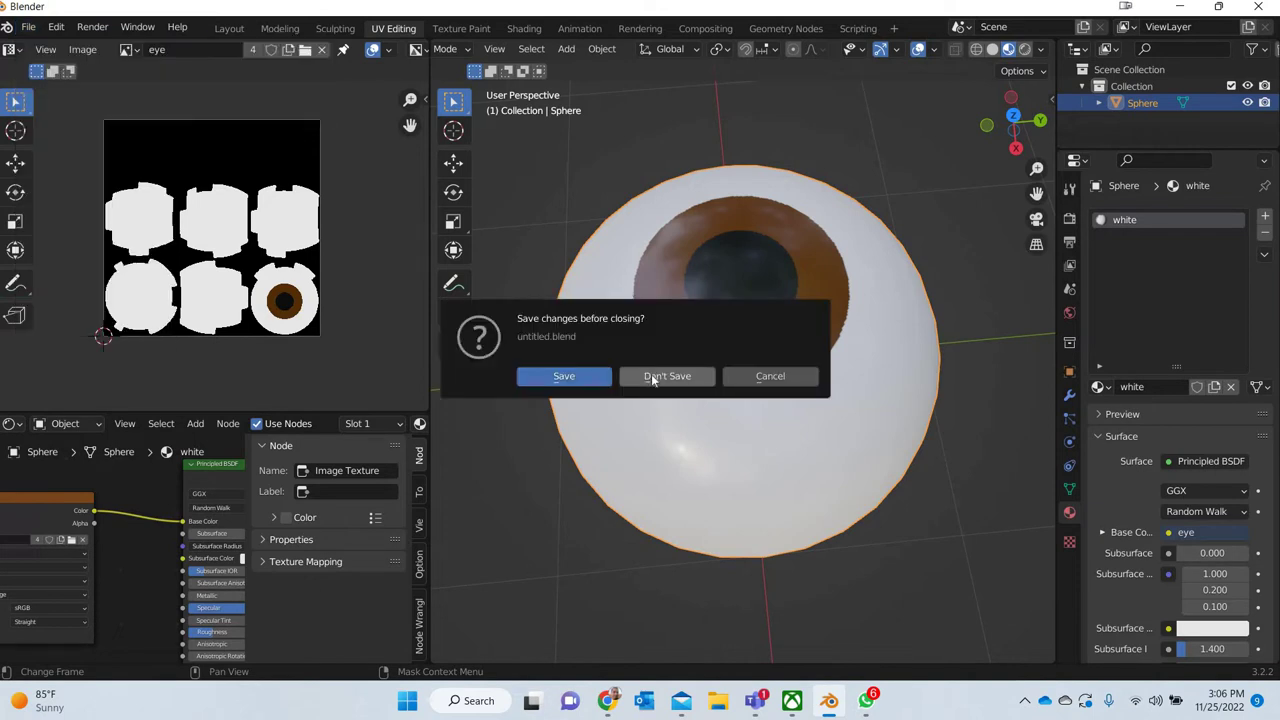
click(652, 377)
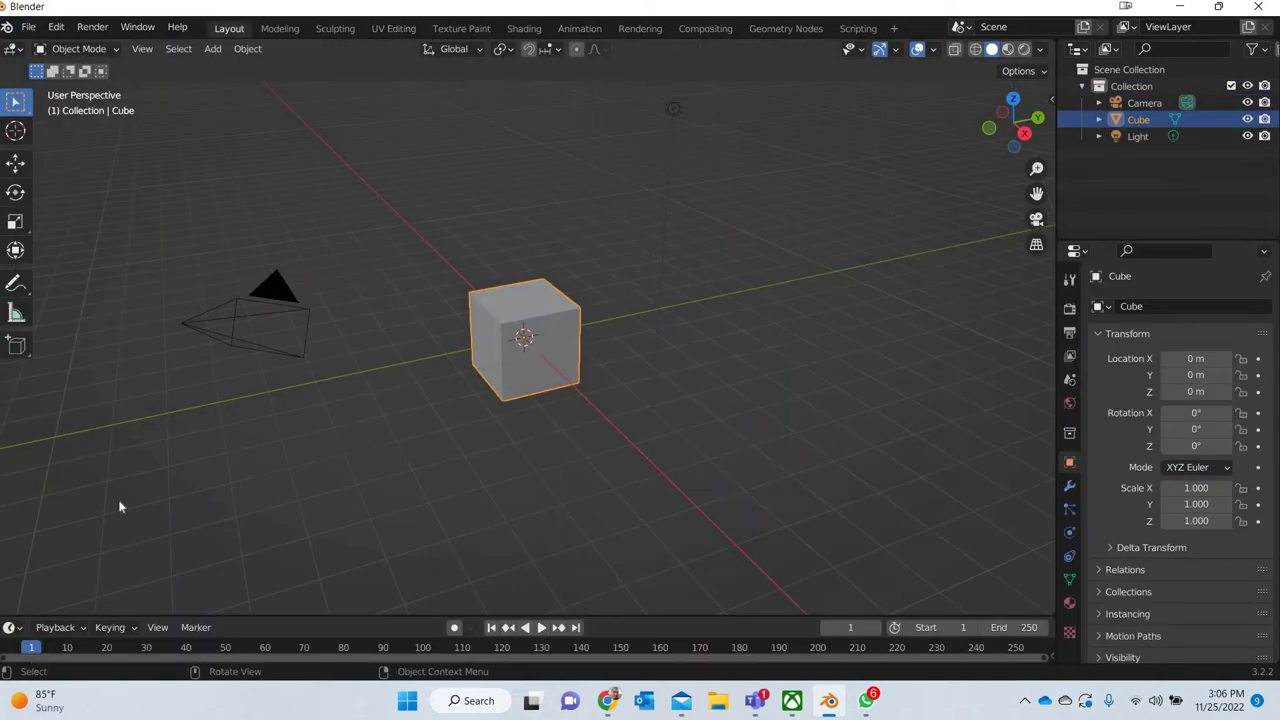
key(a)
key(Delete)
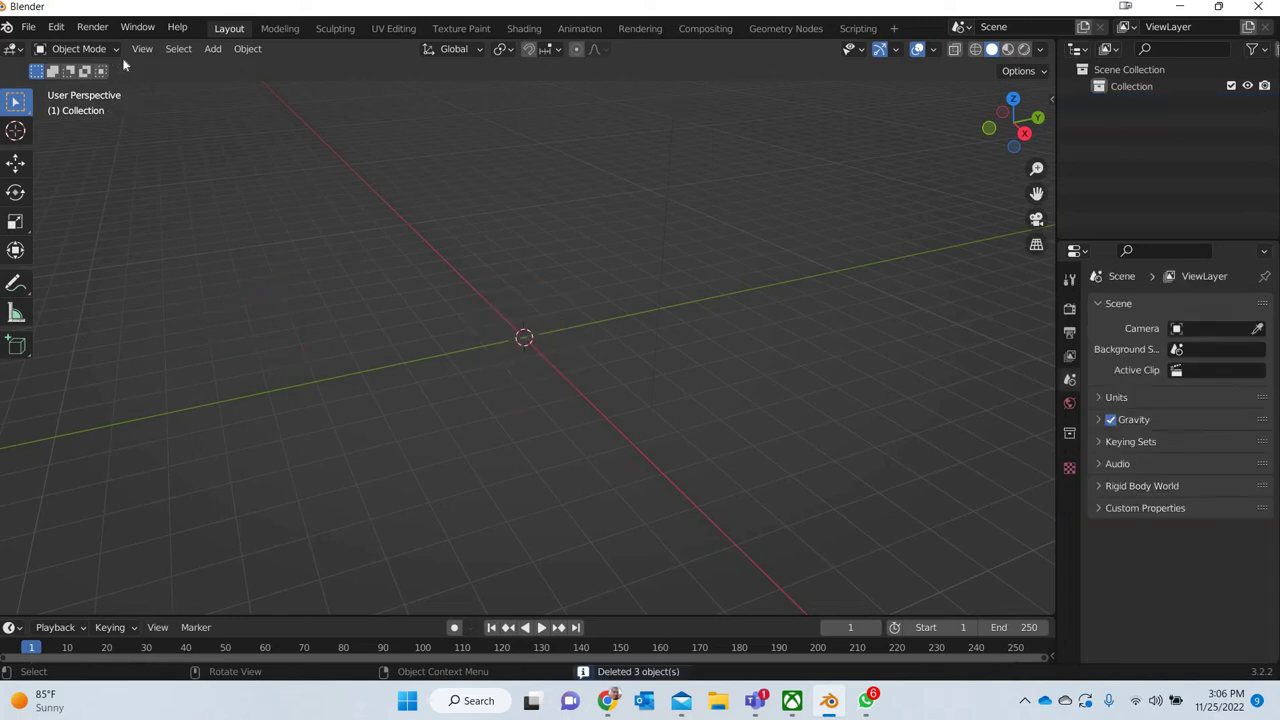
- Add a UV sphere at the world origin and apply Shade Smooth to it
click(213, 48)
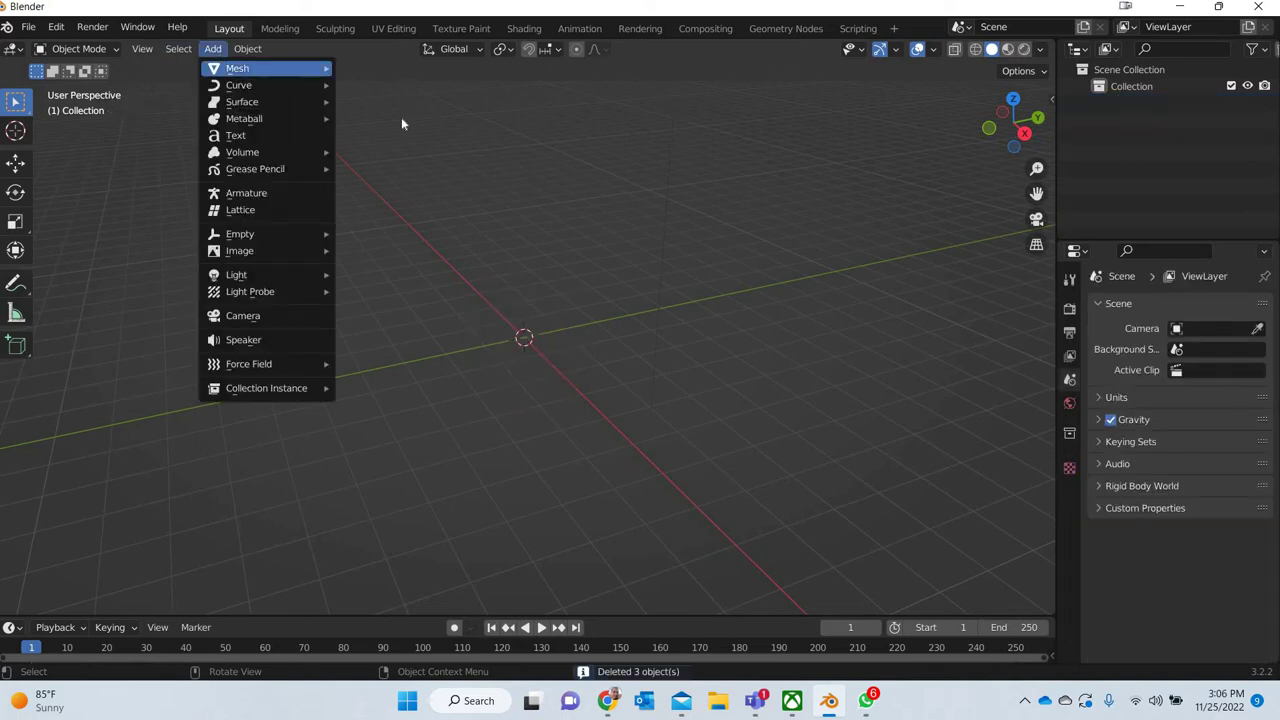
mouse_move(255, 68)
key(Return)
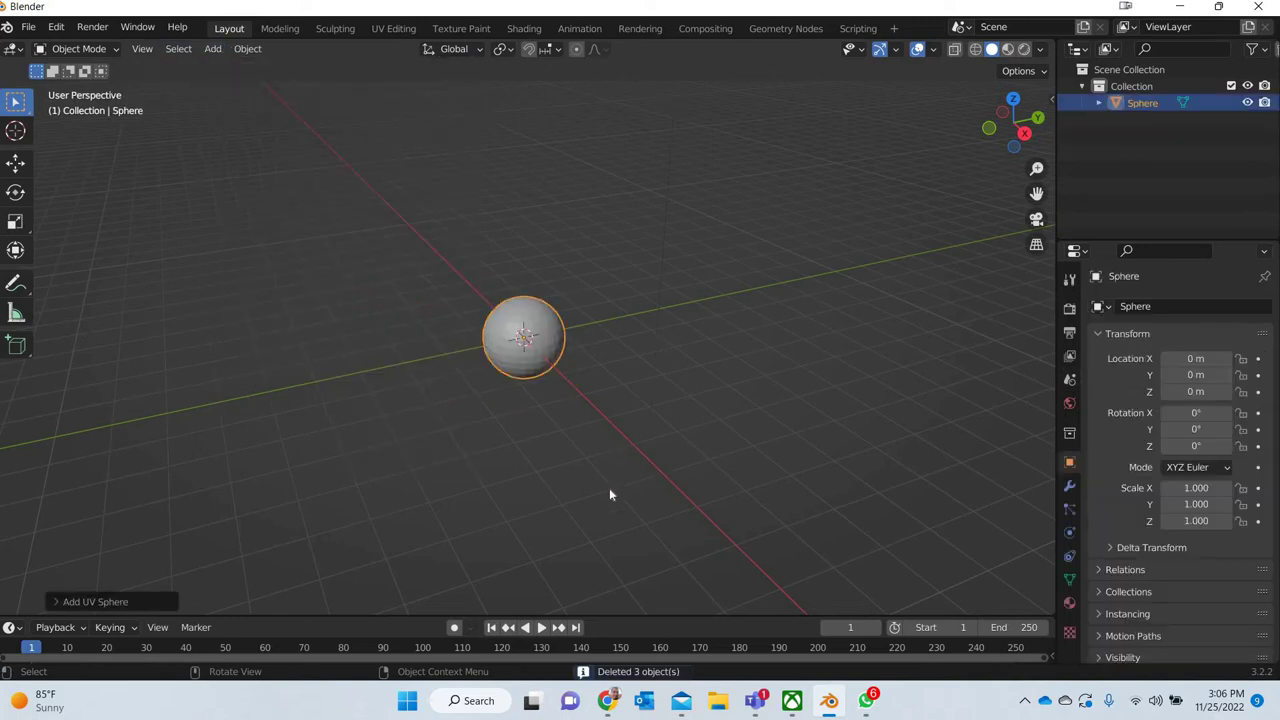
middle_drag(320, 108, 382, 203)
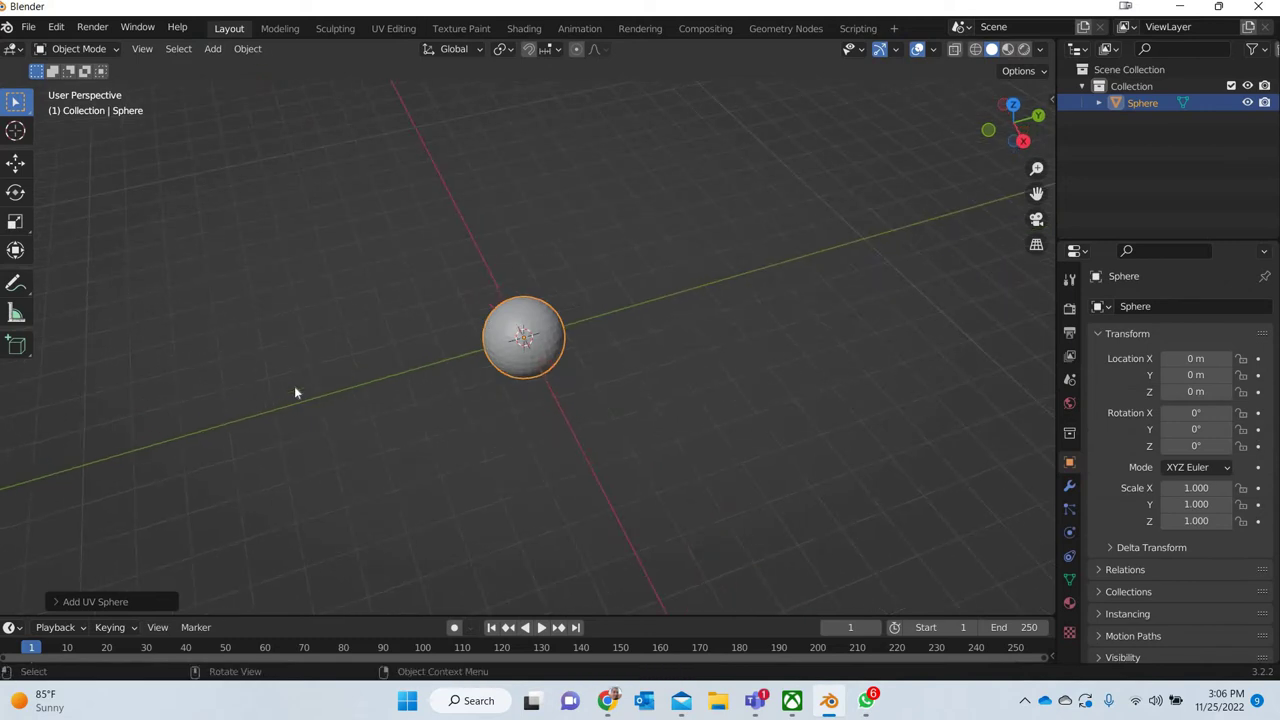
click(247, 48)
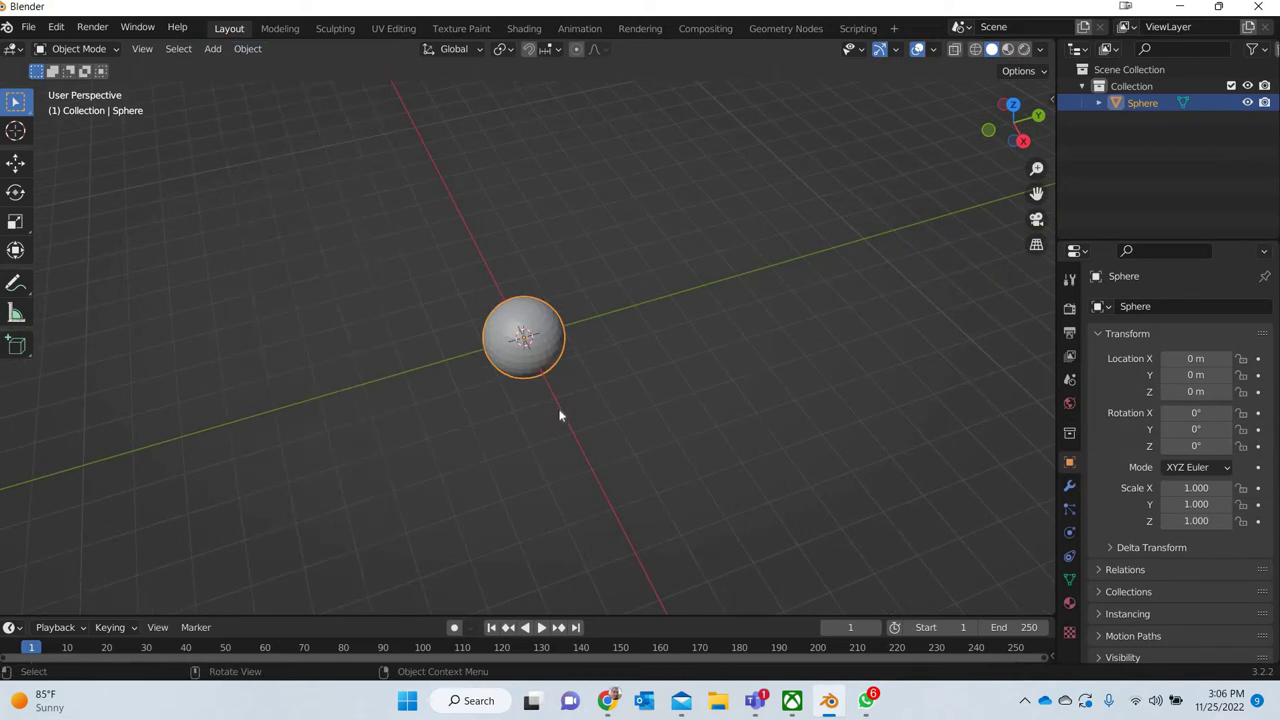
scroll(560, 415, up, 6)
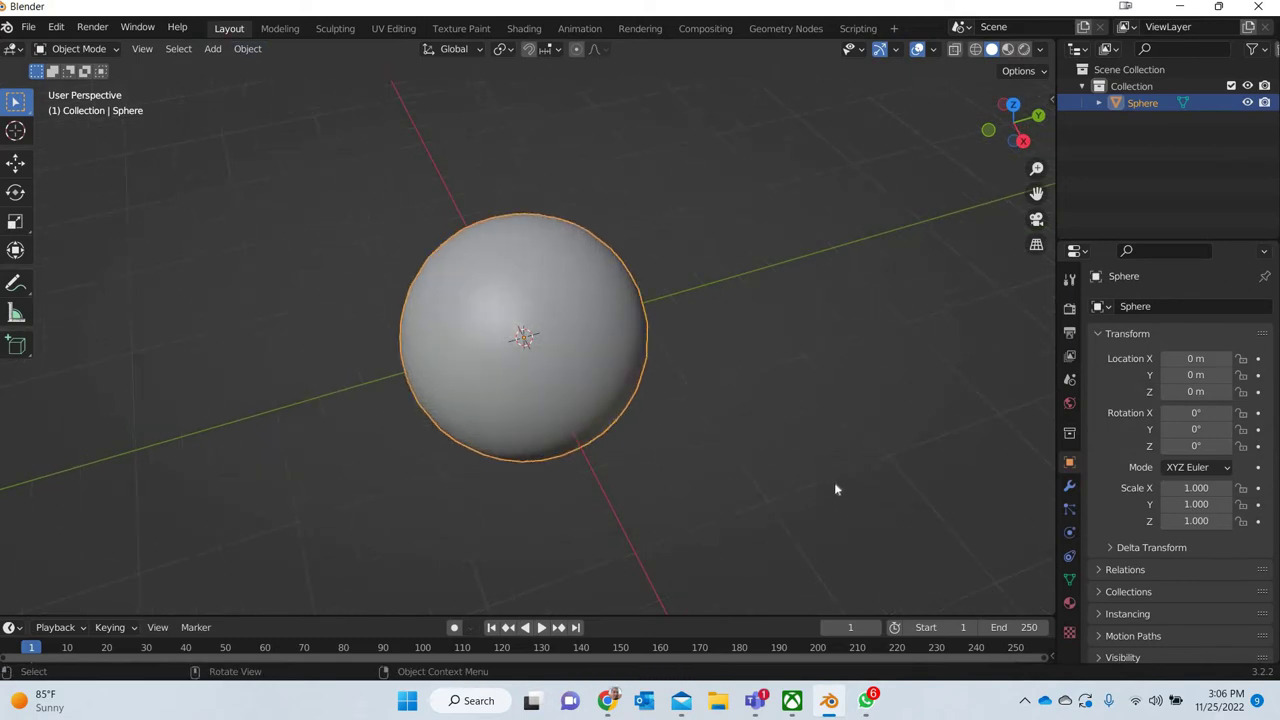
- Create three material slots on the sphere, each with a new material
click(1070, 606)
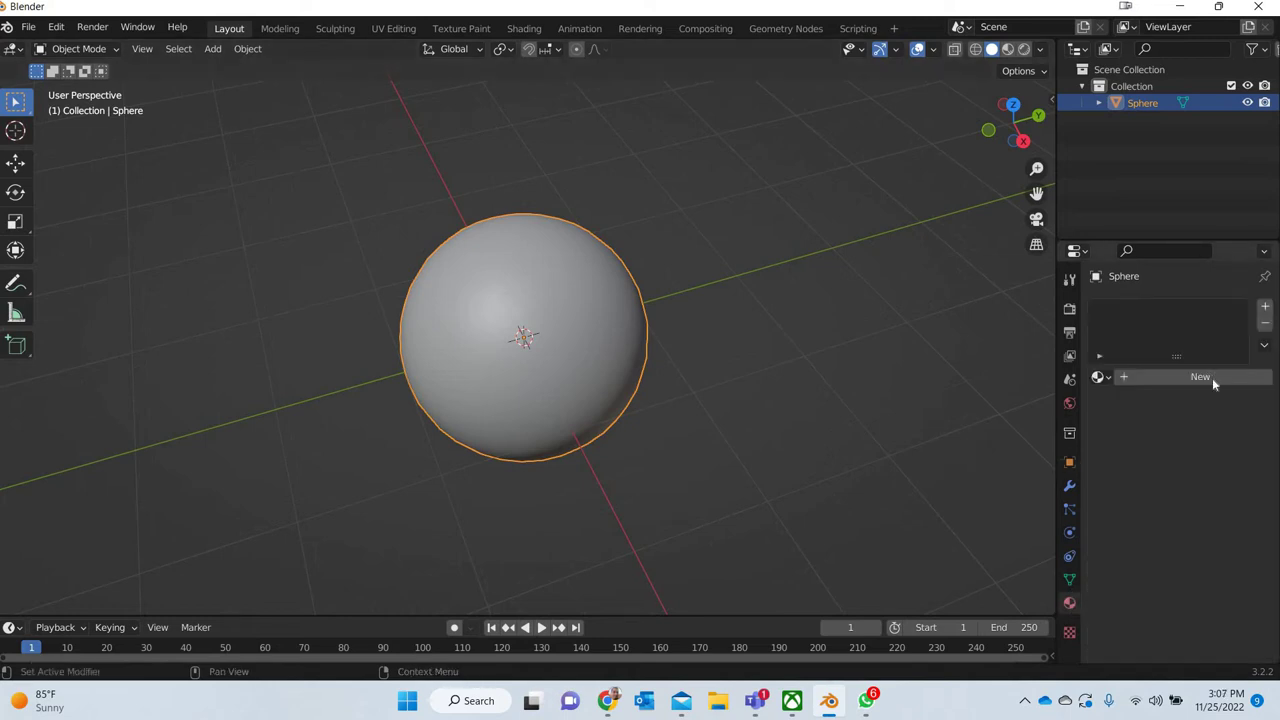
click(1212, 378)
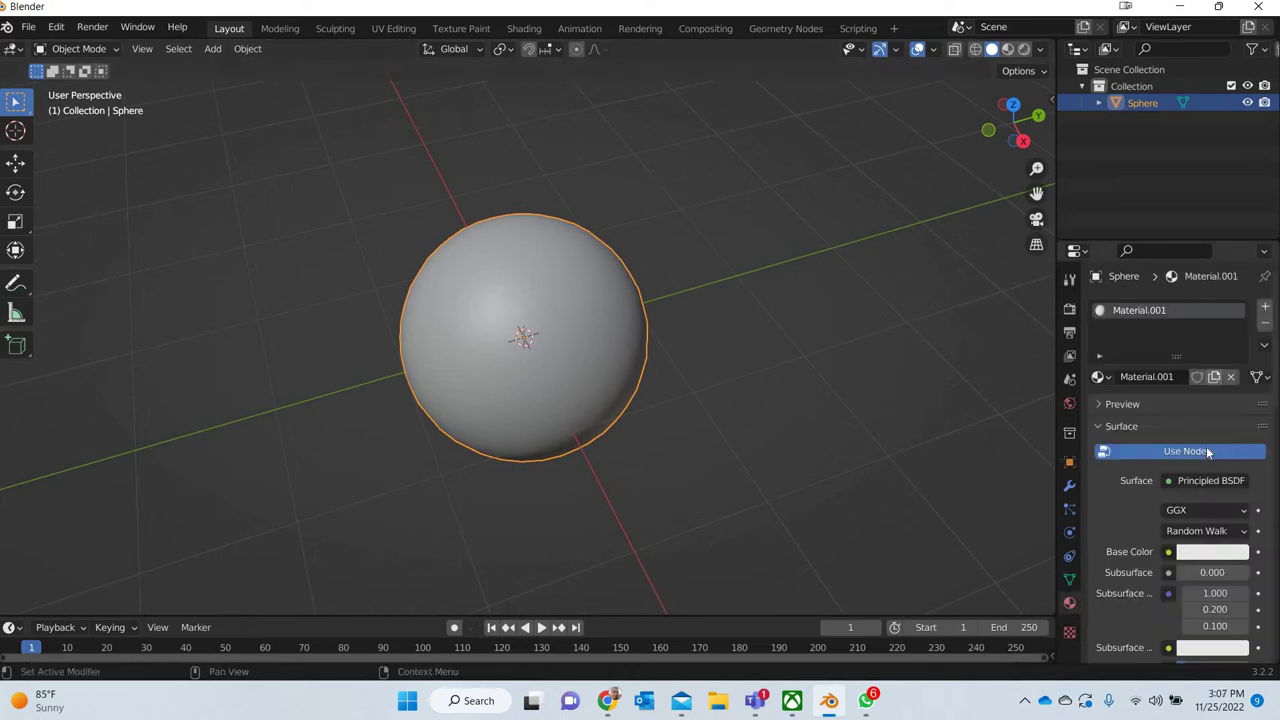
click(1265, 307)
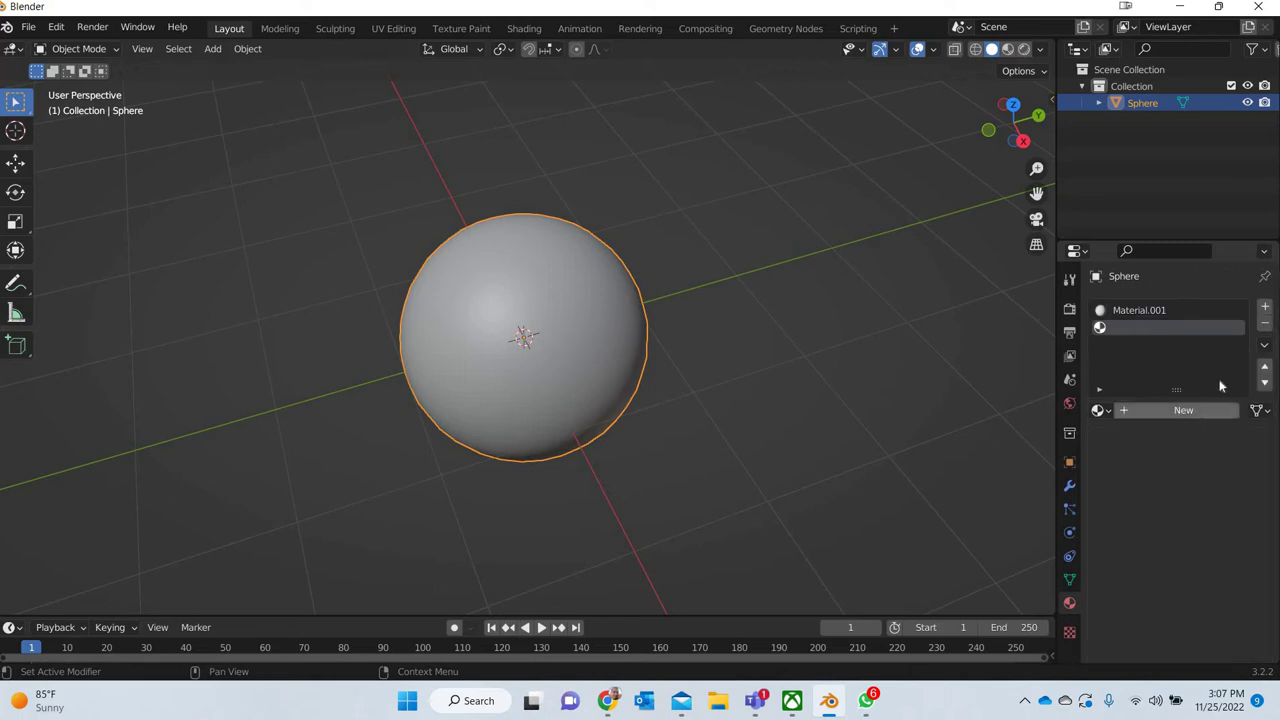
click(1170, 416)
click(1265, 307)
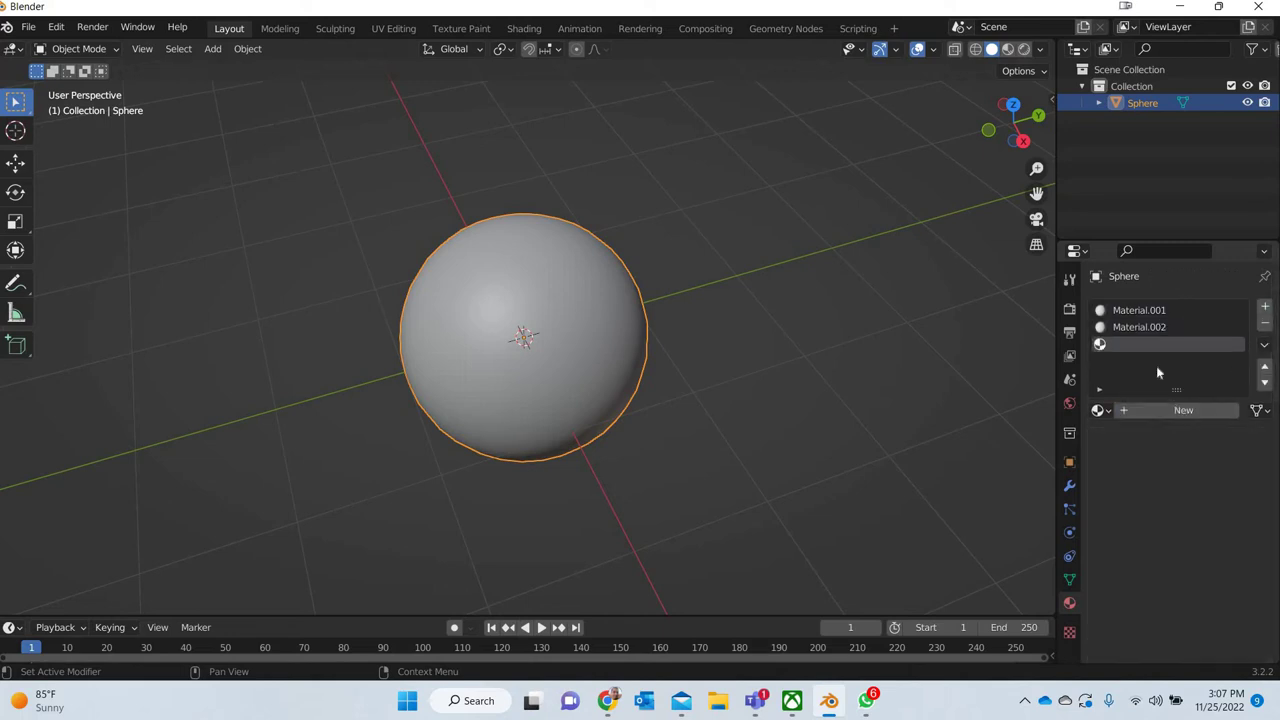
click(1180, 410)
- Rename the sphere's first material white and its second material green
double_click(1140, 310)
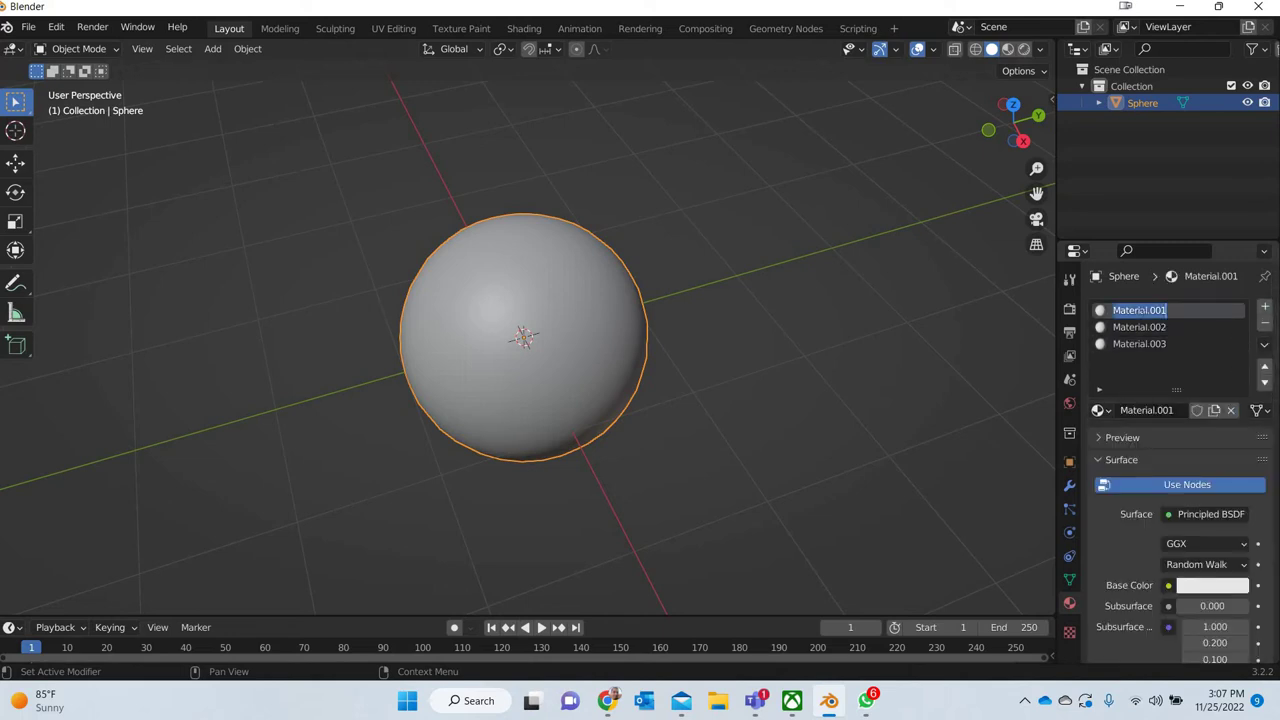
text(white)
key(Return)
click(1138, 328)
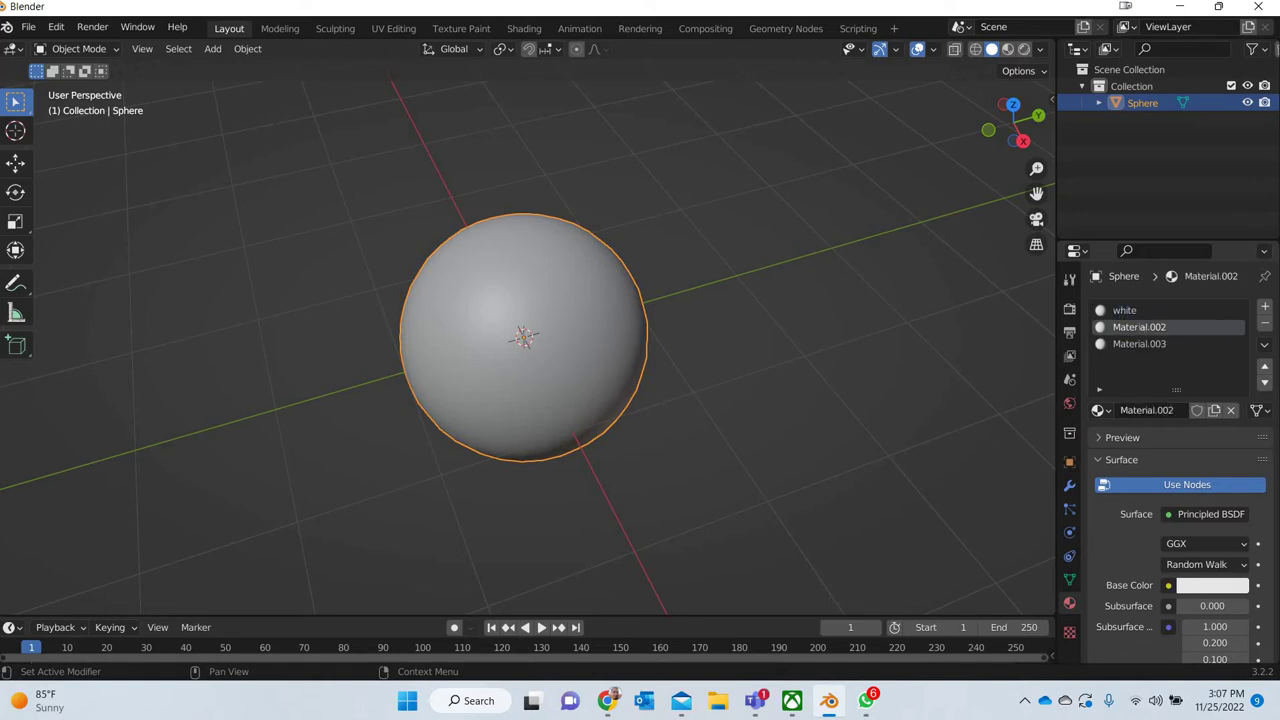
double_click(1138, 327)
text(green)
key(Return)
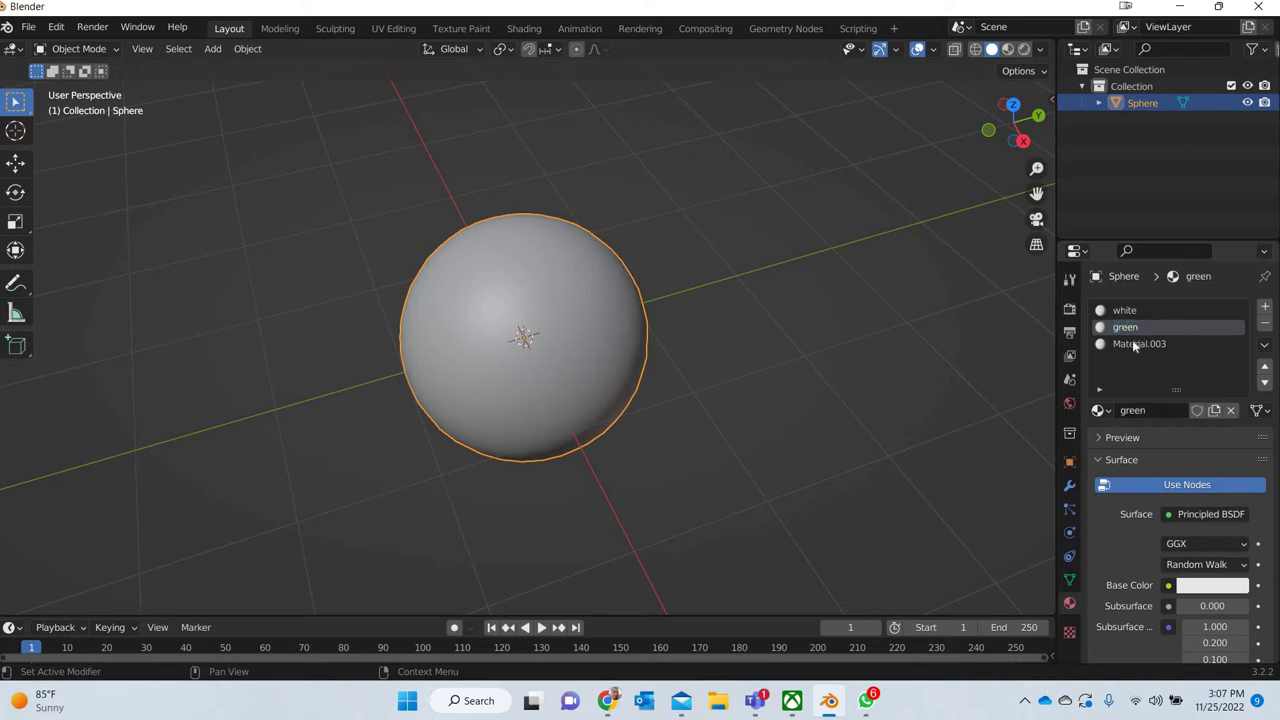
- Rename the third material black and give it a near-black base colour with a value of 0.016
click(1122, 343)
double_click(1122, 343)
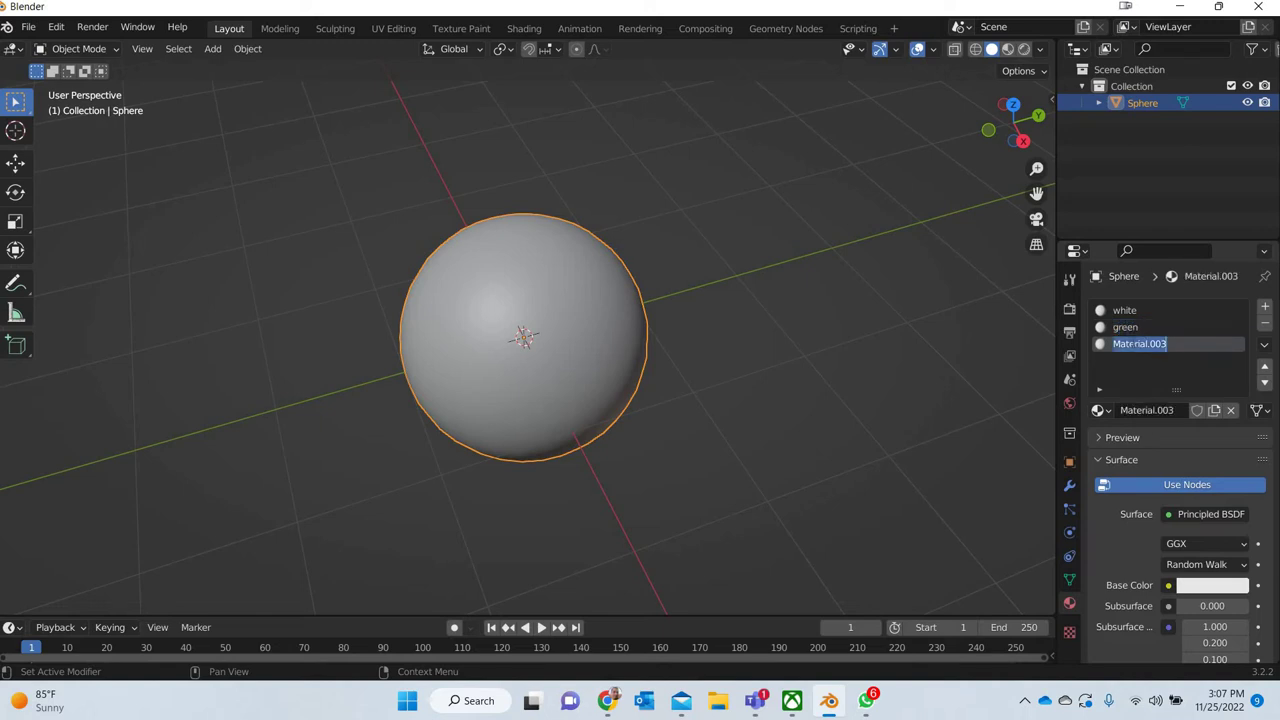
text(black)
key(Return)
click(1208, 589)
click(1238, 462)
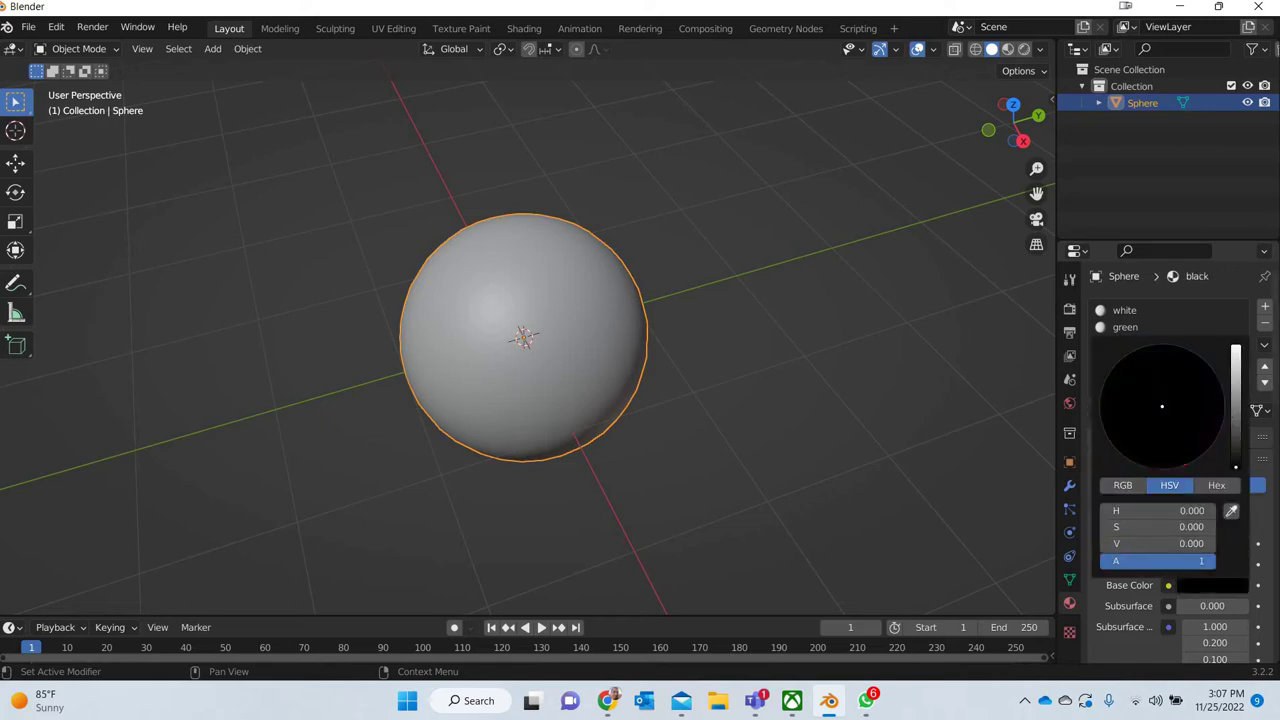
scroll(1191, 437, up, 1)
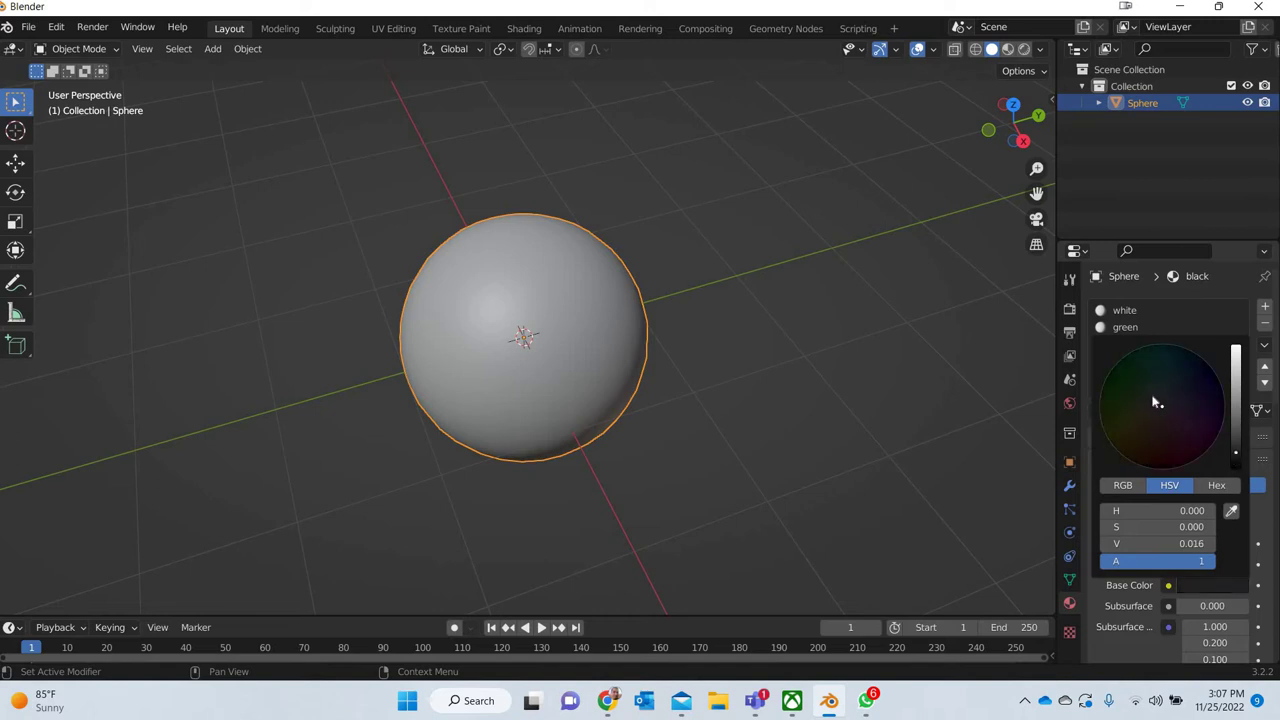
- Give the green material a dark, saturated green base colour with a hue of 0.335
click(1135, 327)
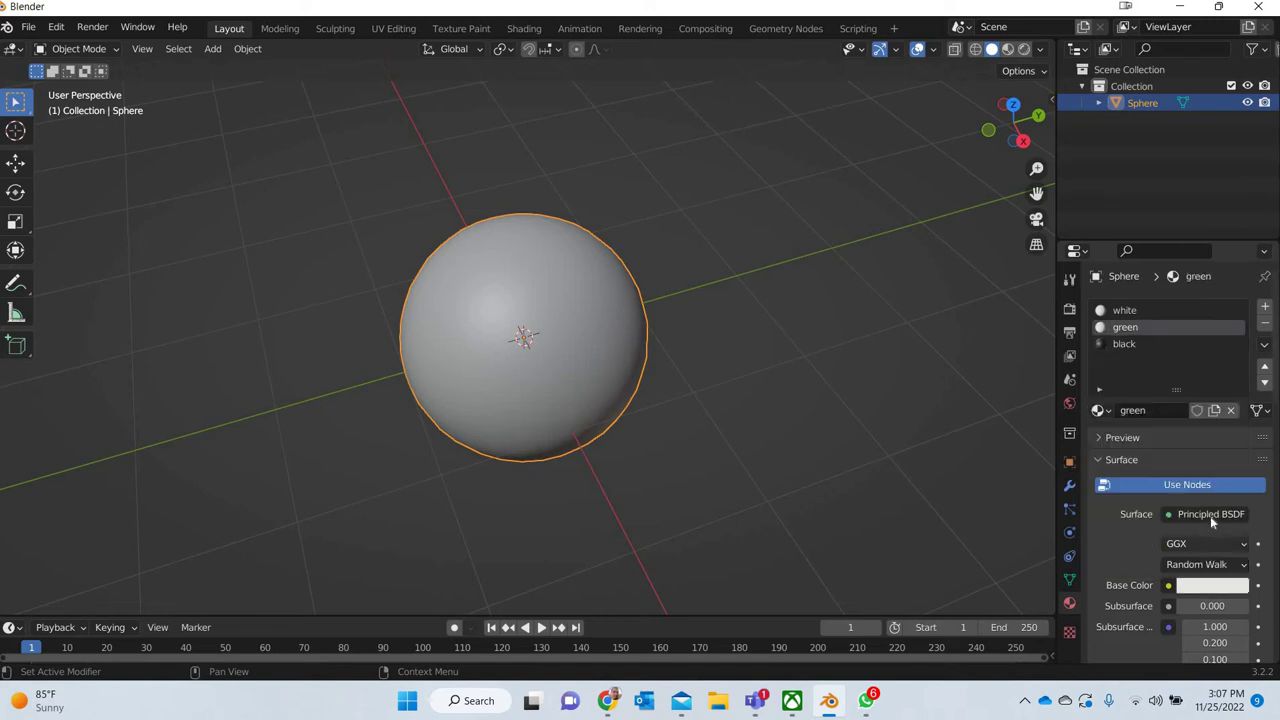
click(1207, 584)
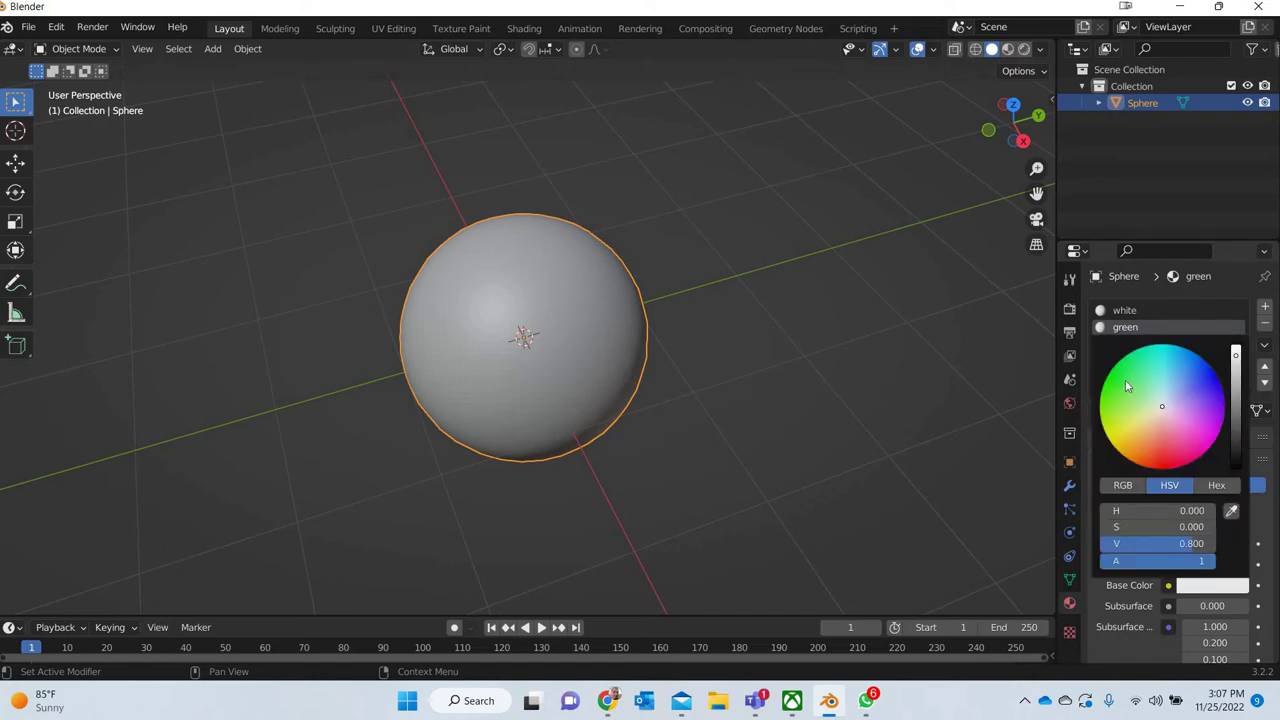
click(1124, 385)
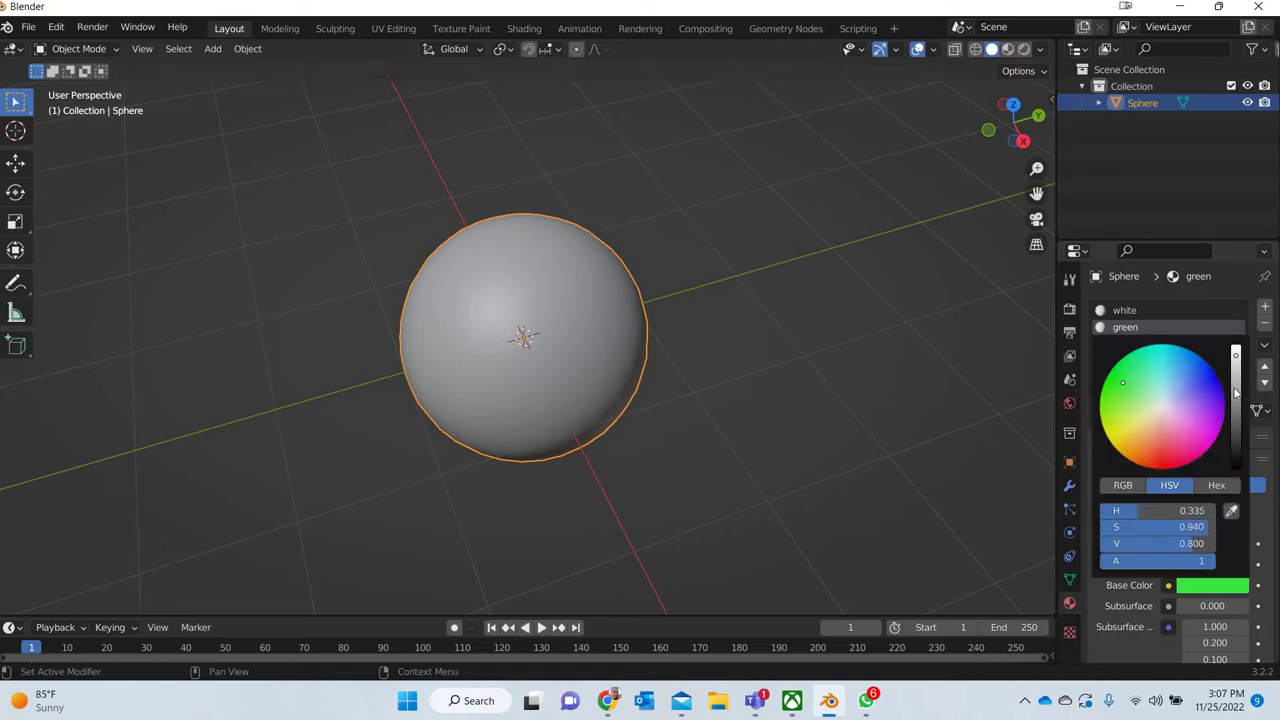
click(1237, 397)
click(1237, 412)
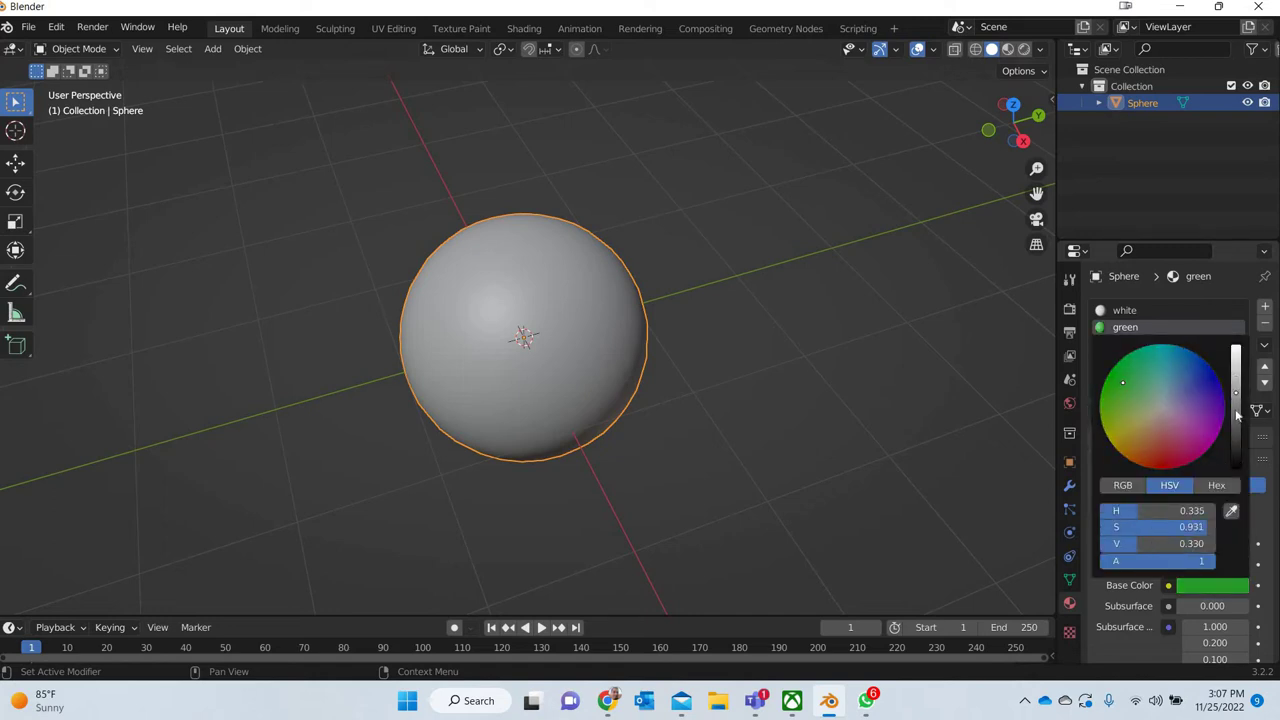
click(991, 458)
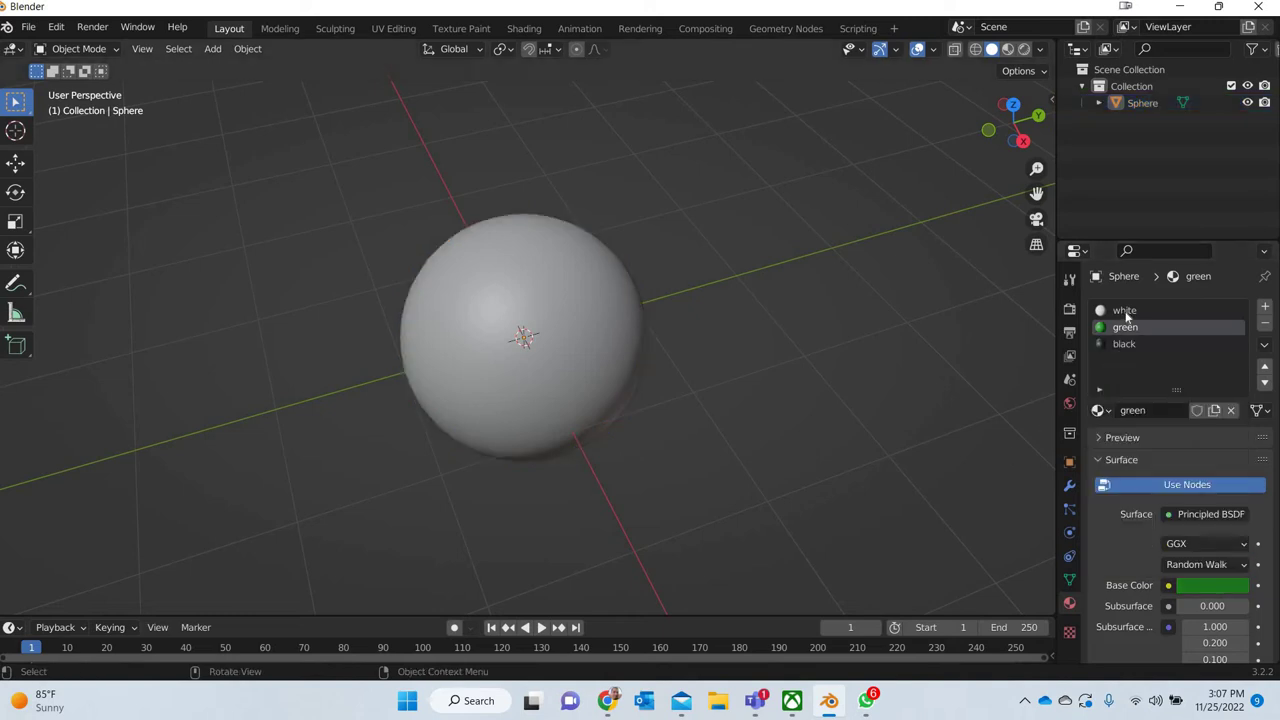
- In Edit Mode, select the sphere's top pole vertex, expand the selection once and assign the black material to those faces
key(ctrl+z)
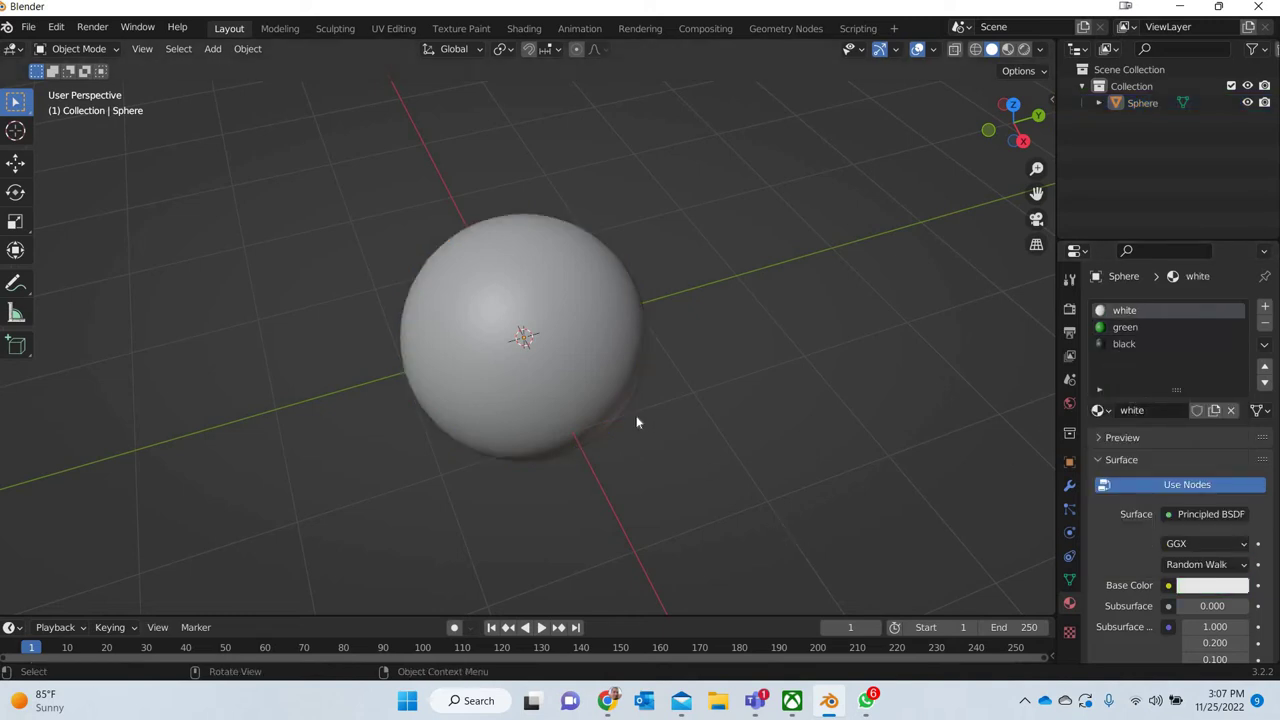
key(a)
key(Tab)
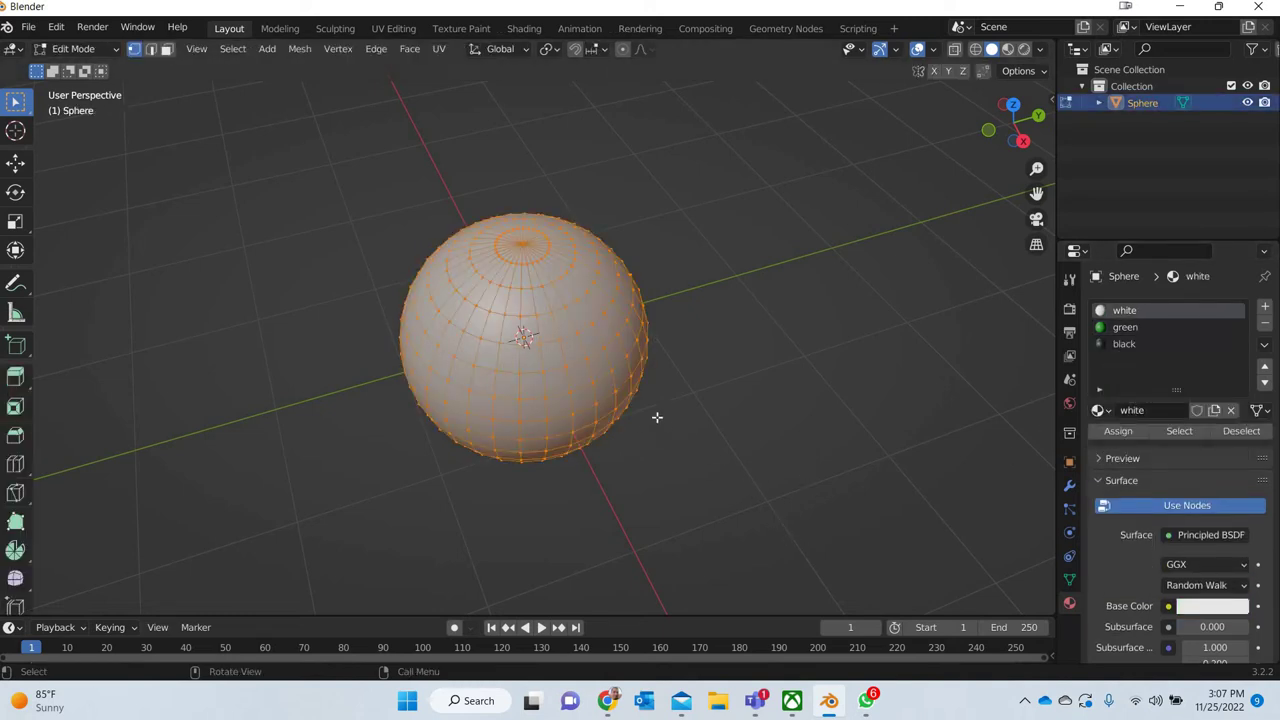
scroll(369, 240, up, 3)
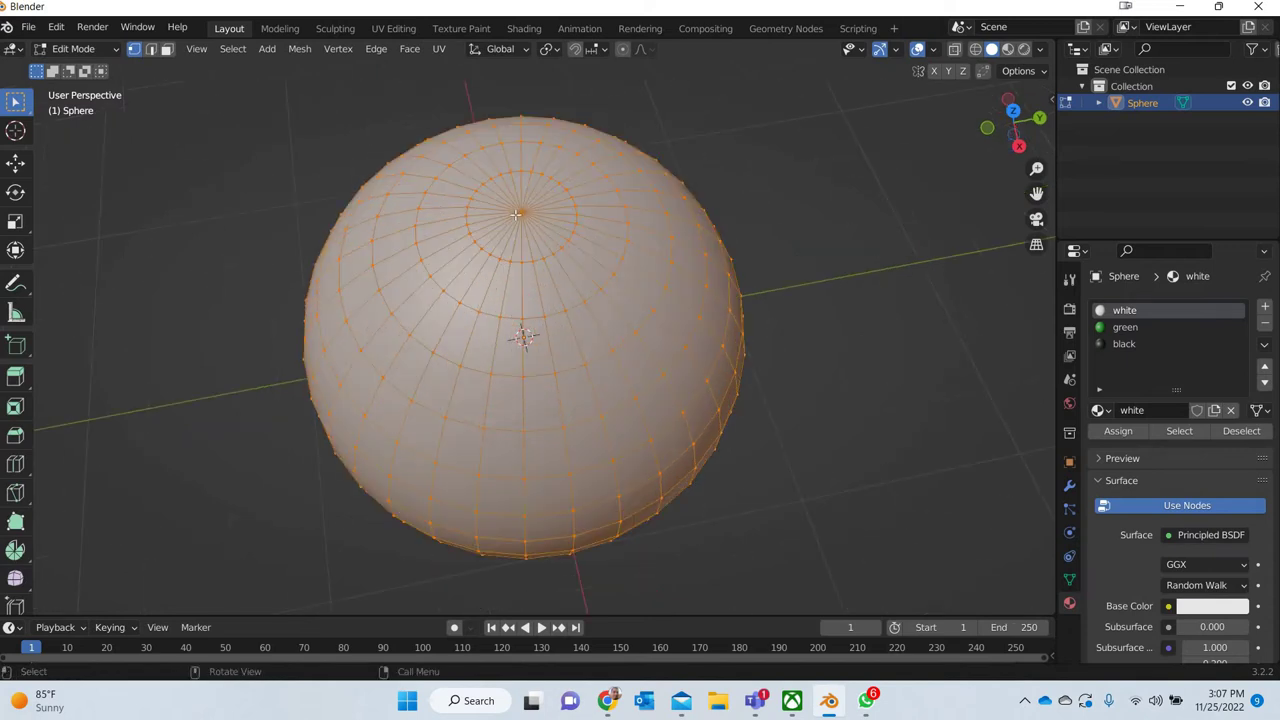
key(alt+a)
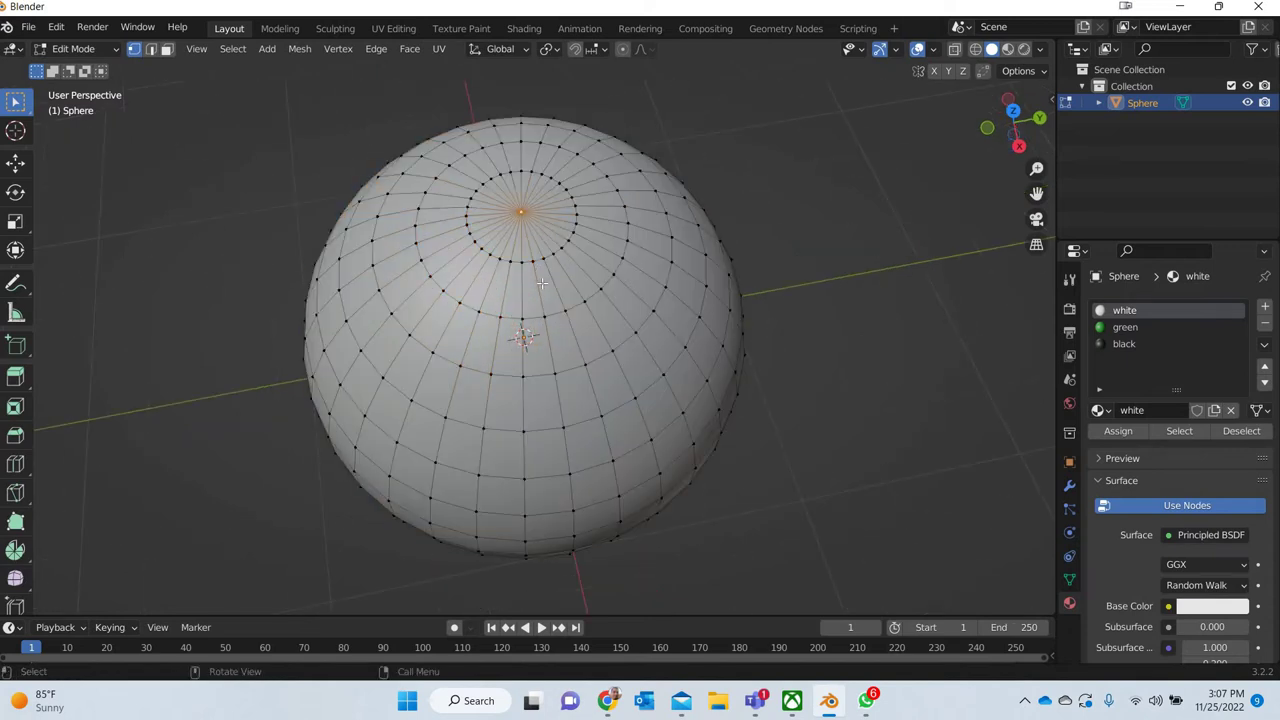
key(ctrl+KP_Add)
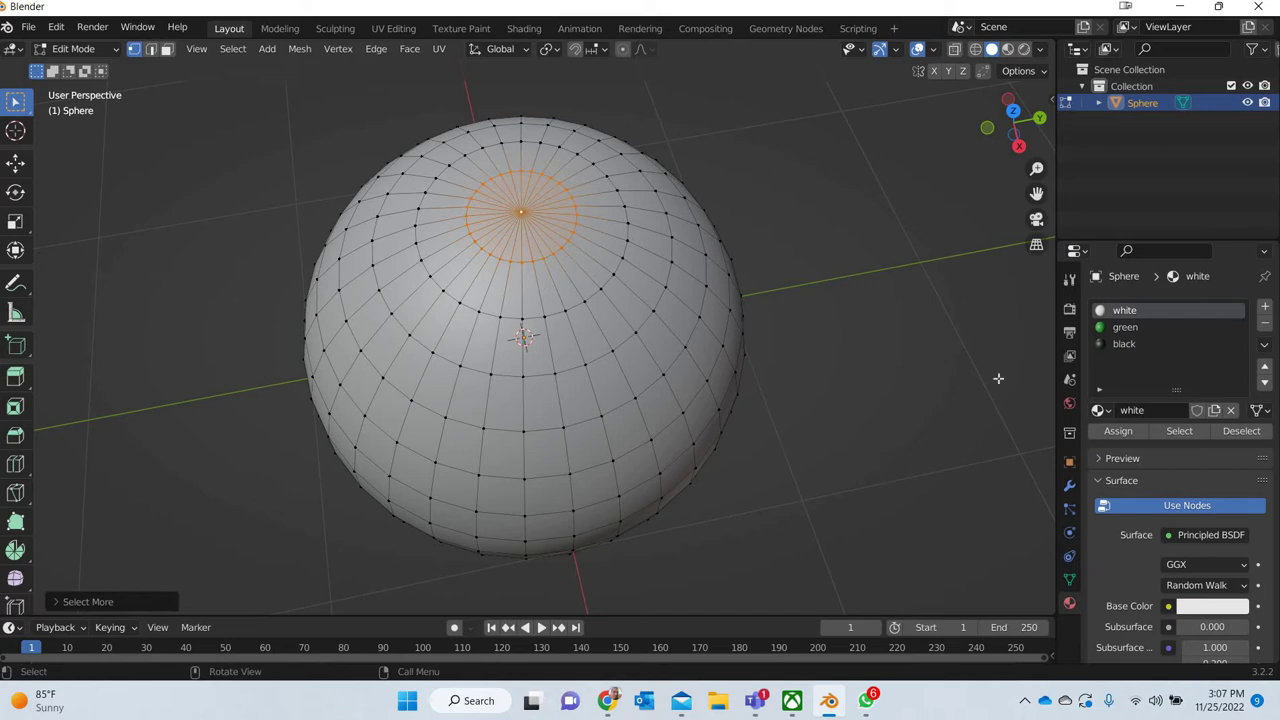
click(1122, 343)
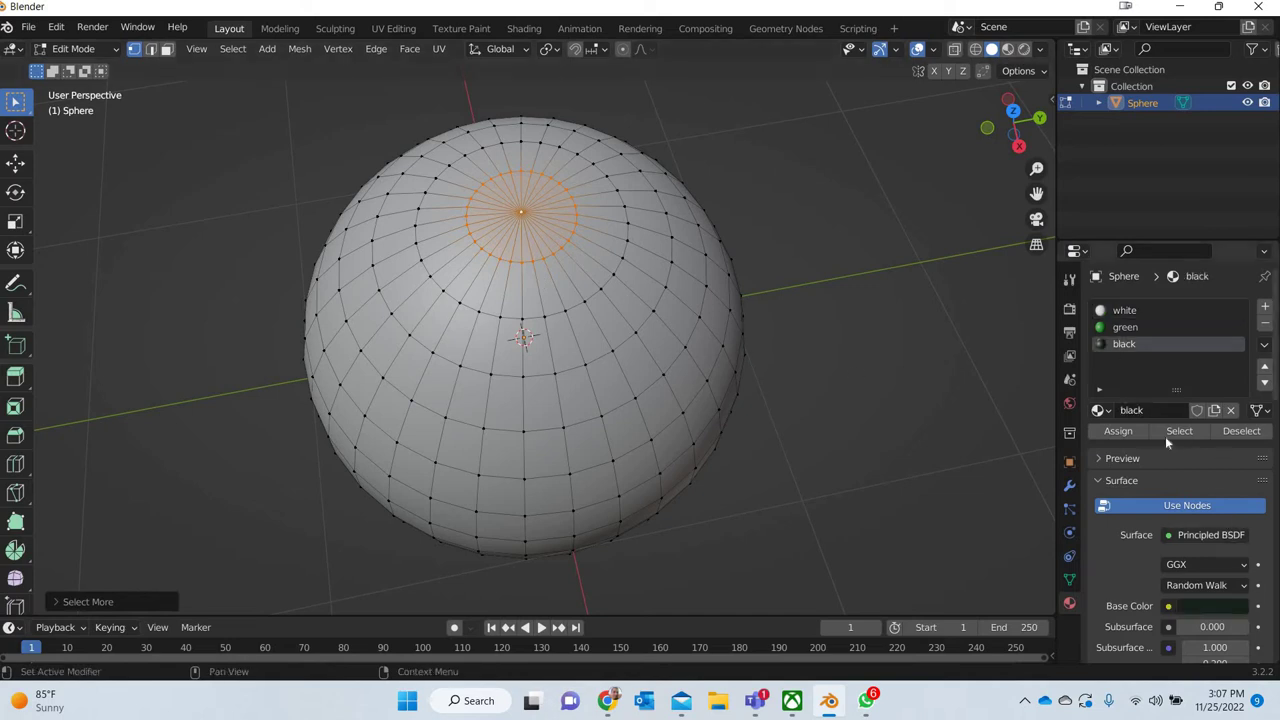
click(1105, 433)
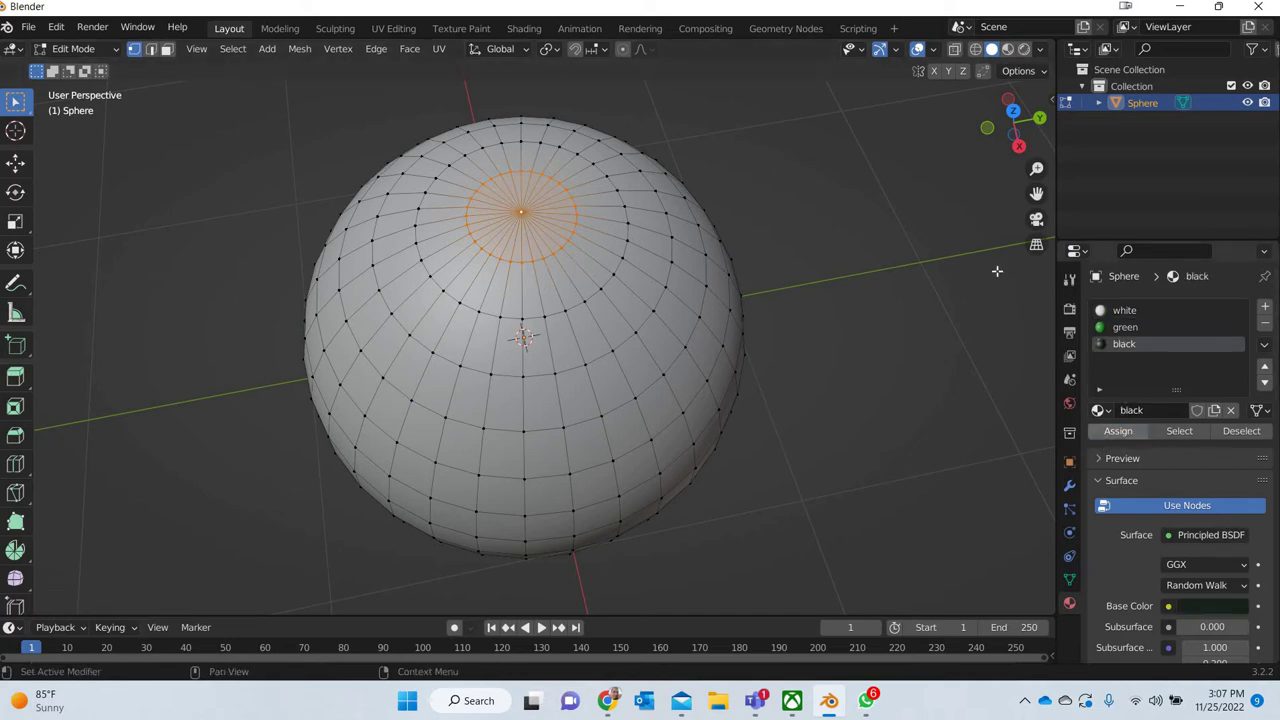
- In Material Preview, assign the green material to the ring of faces around the black pupil and return to Object Mode
click(1008, 49)
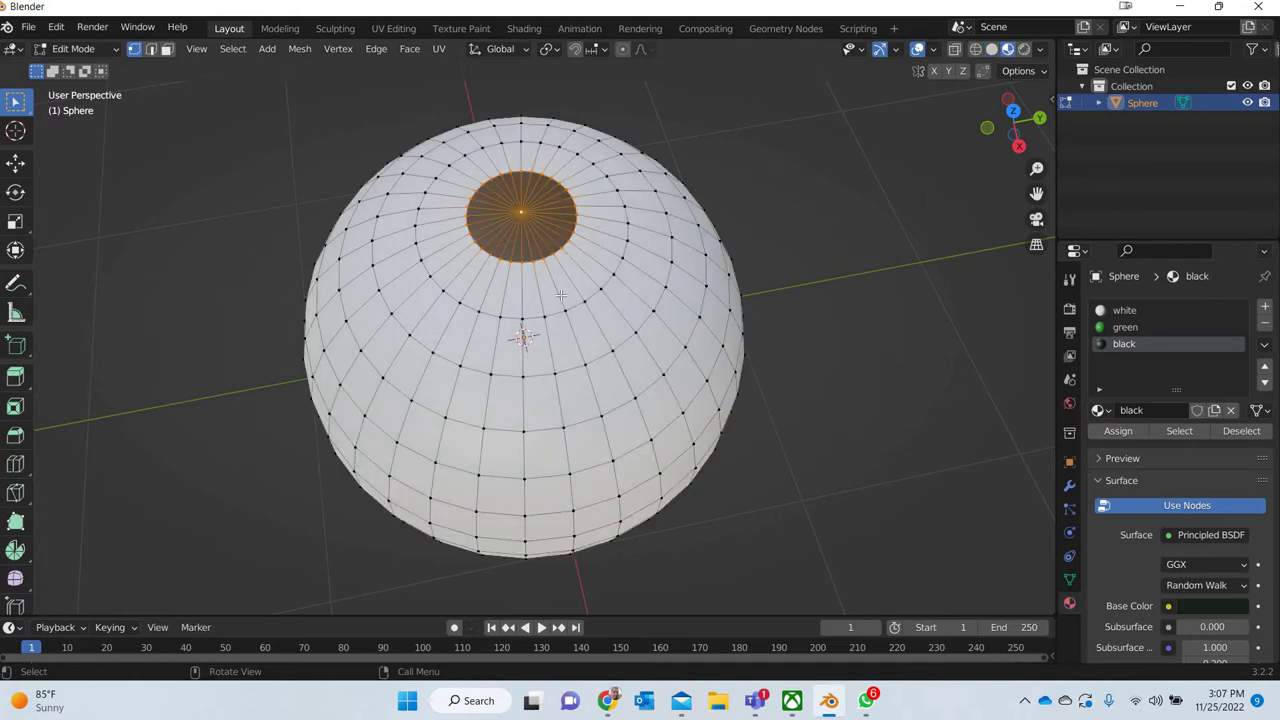
key(ctrl+KP_Add)
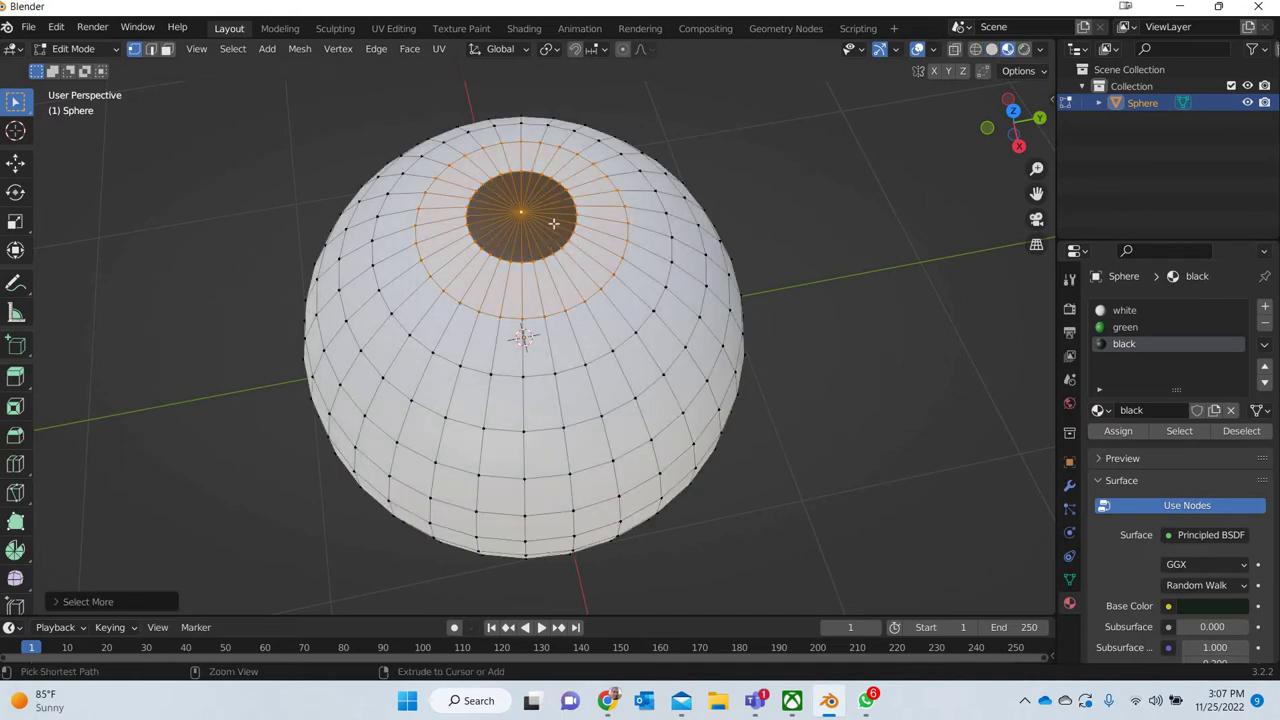
shift+click(519, 211)
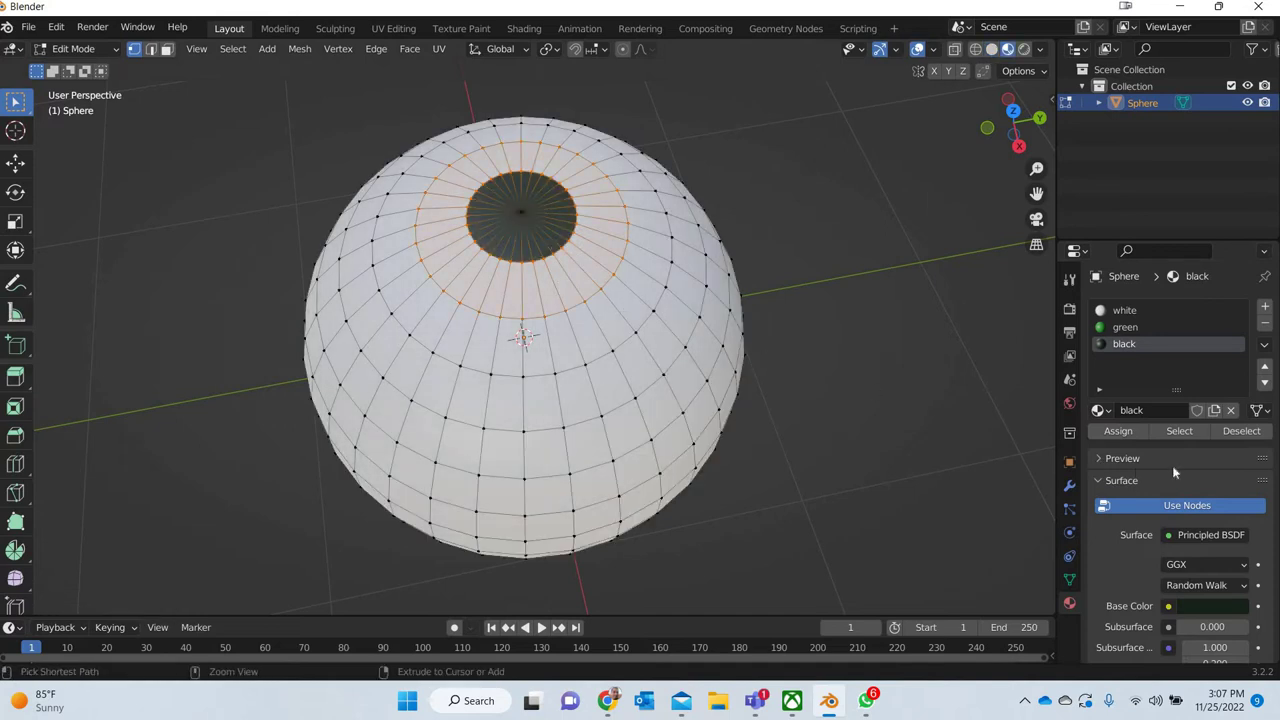
click(1127, 327)
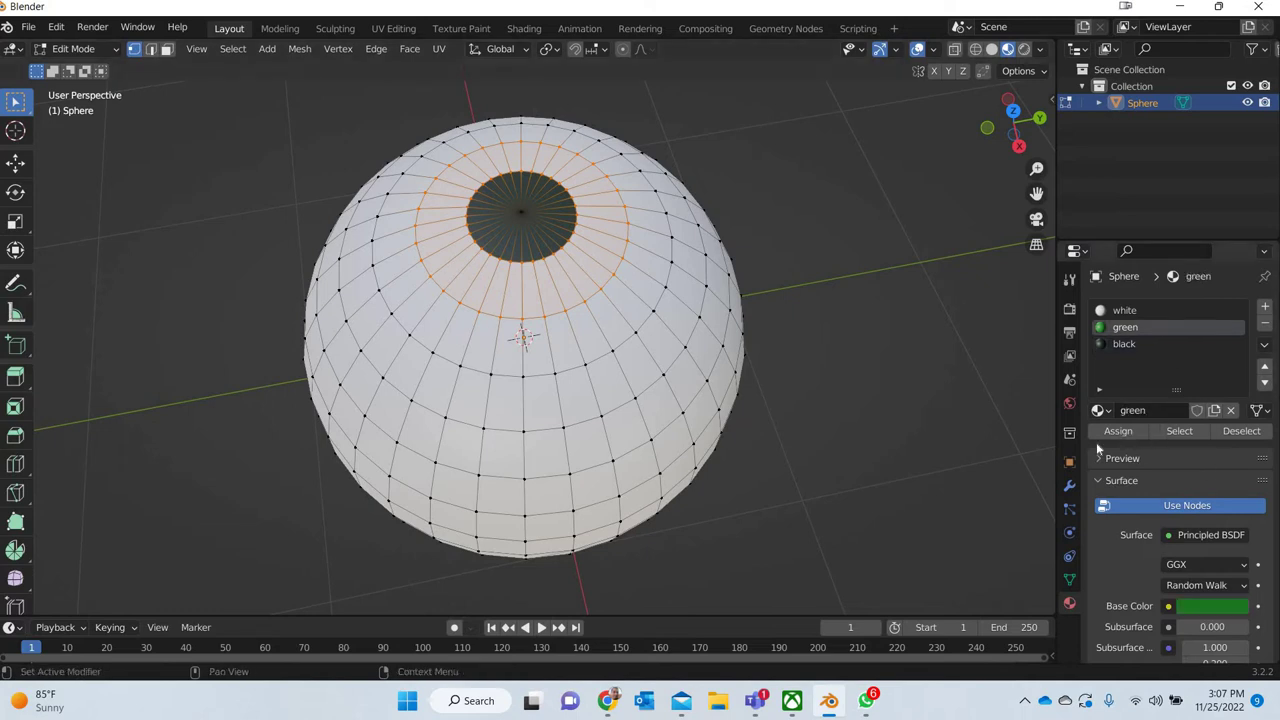
click(1118, 431)
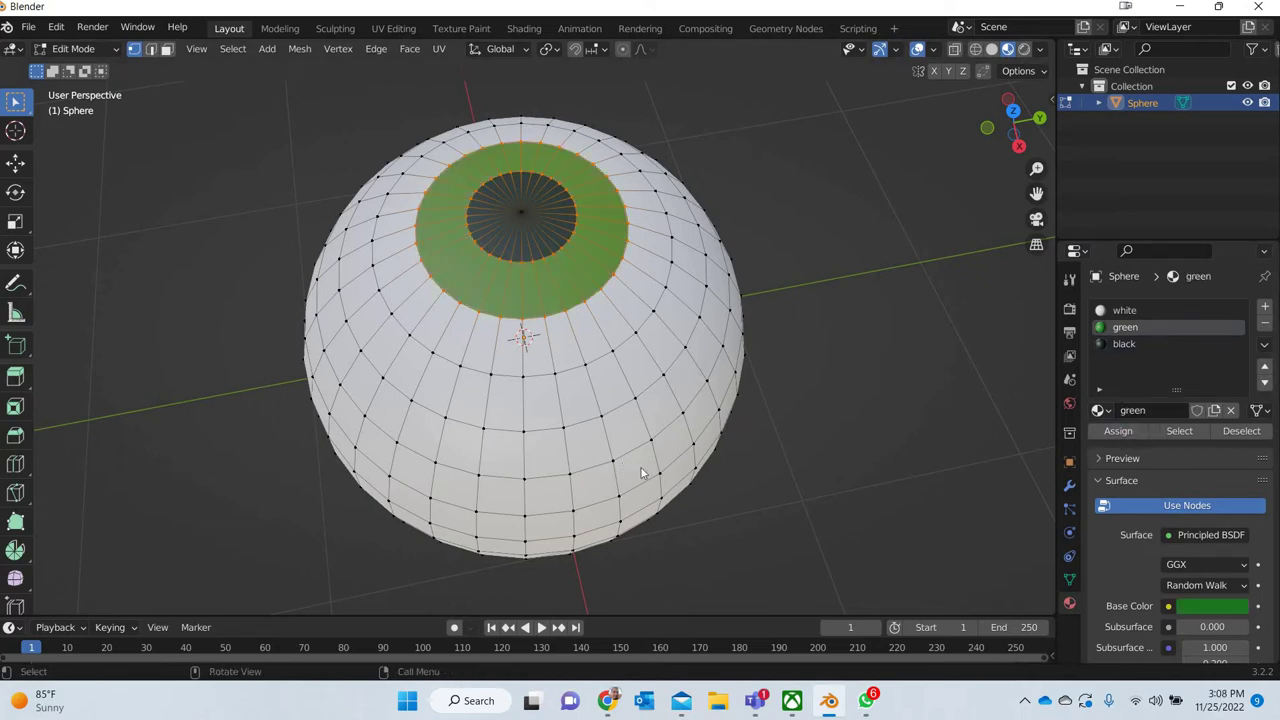
key(Tab)
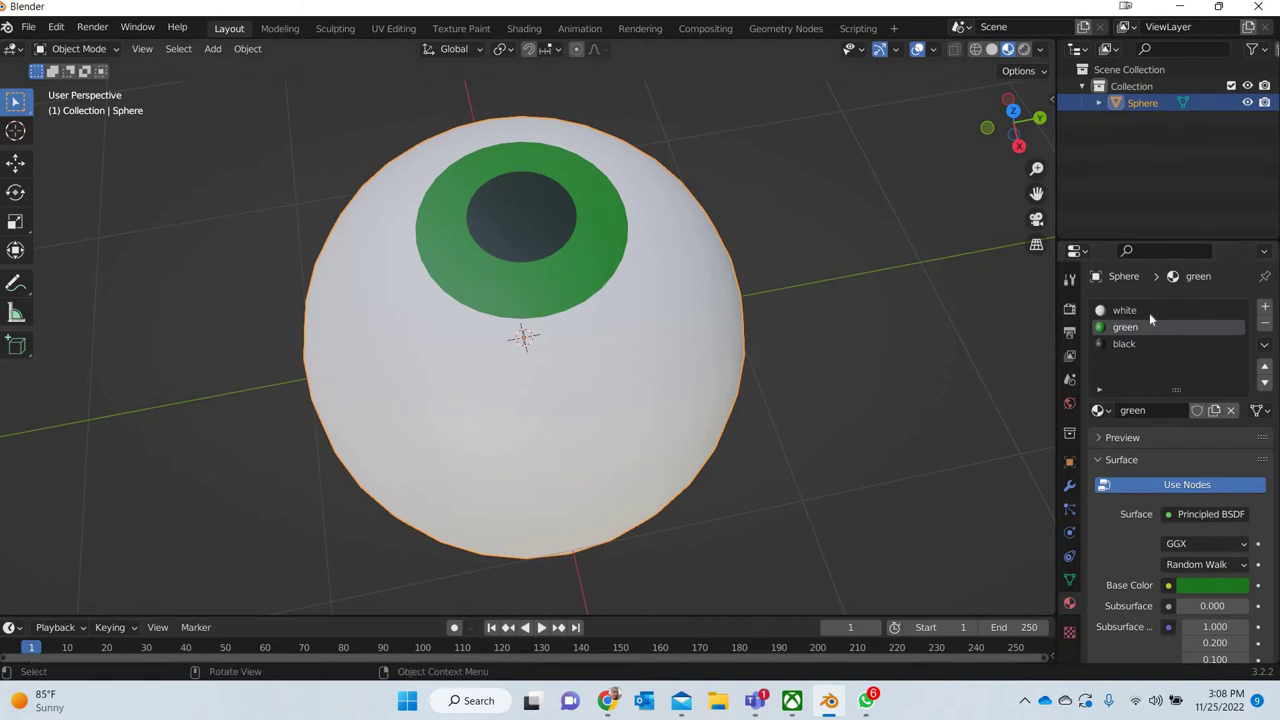
- Examine the eyeball's white, green and black materials from several angles
click(1148, 312)
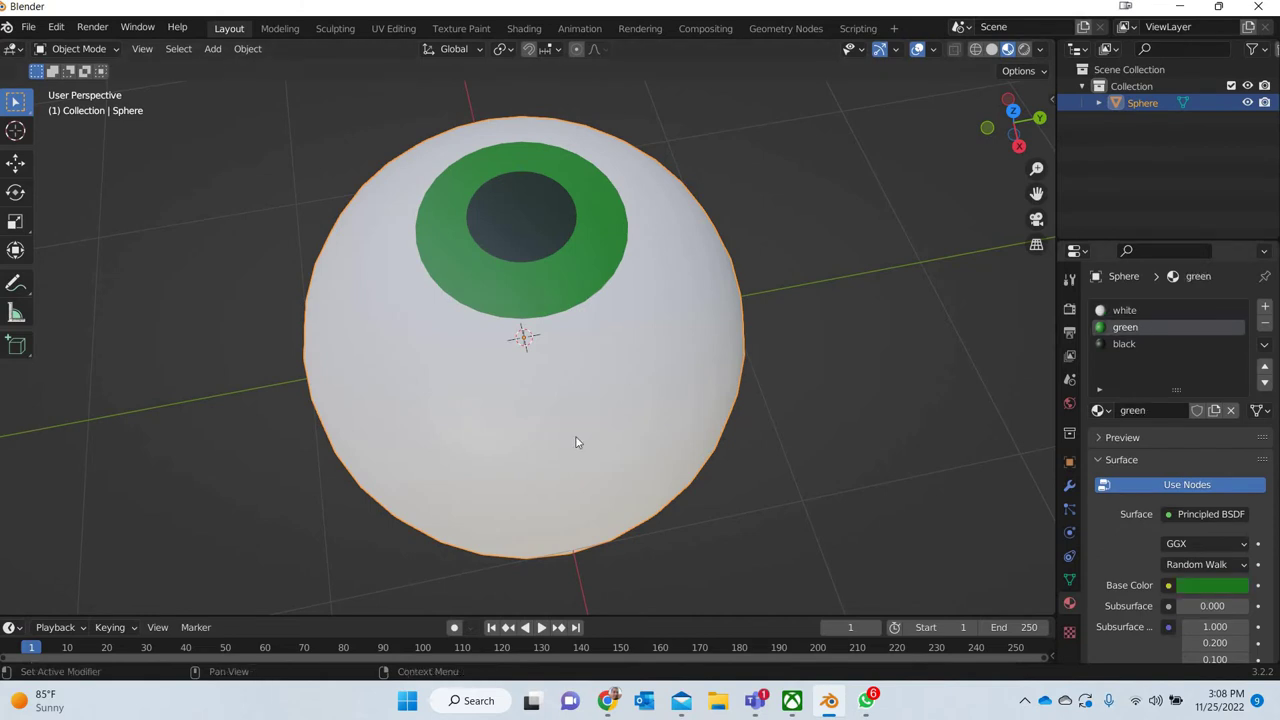
click(1126, 344)
key(KP_7)
middle_drag(604, 426, 604, 426)
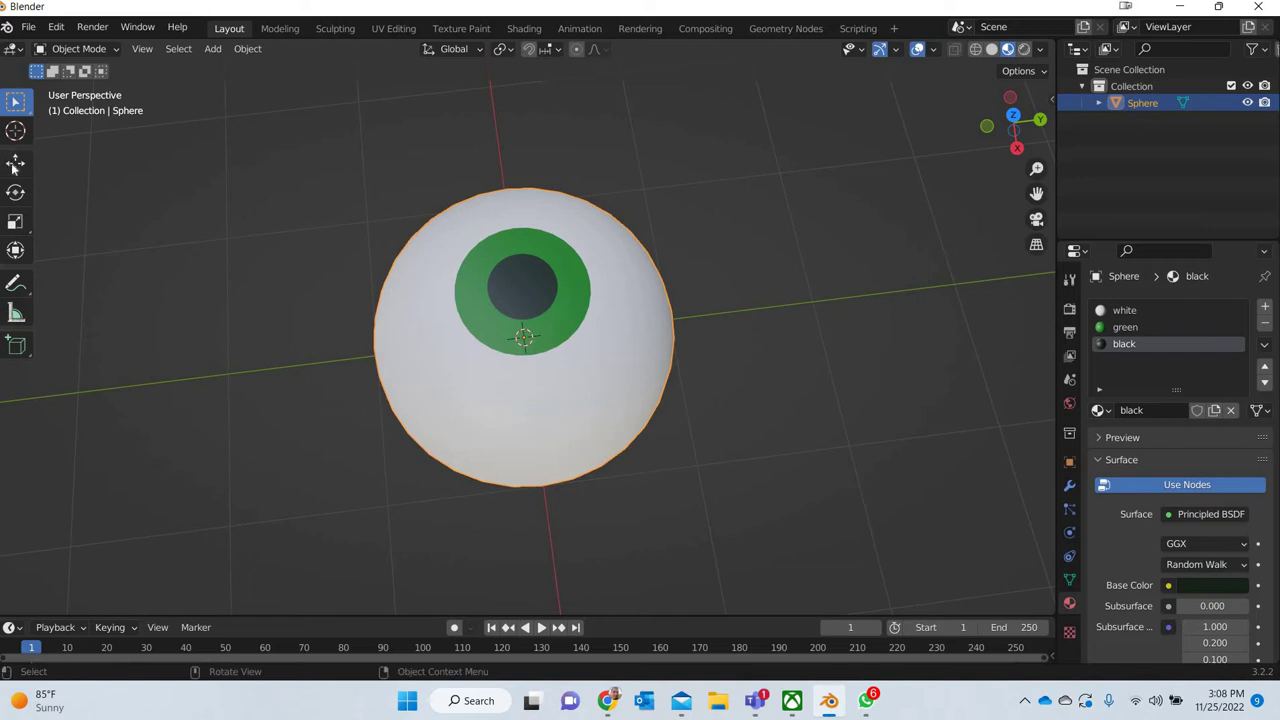
key(shift+space)
key(g)
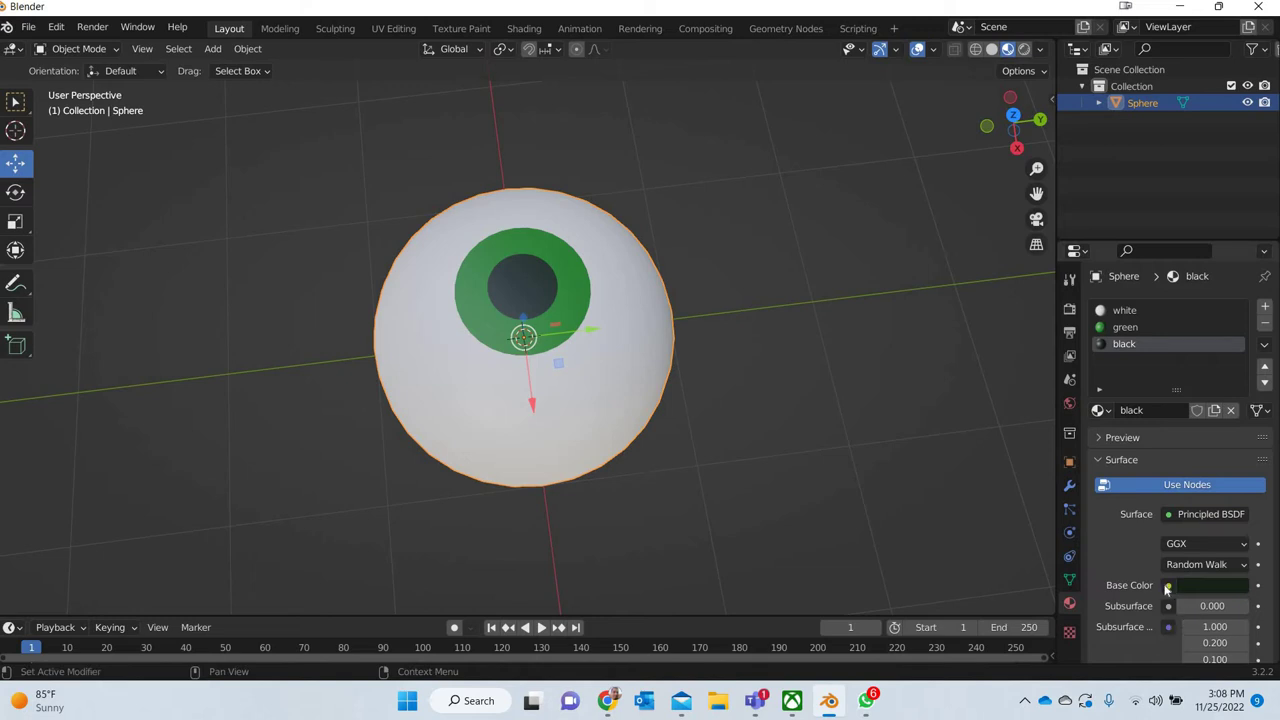
middle_drag(692, 476, 702, 458)
scroll(1004, 403, down, 1)
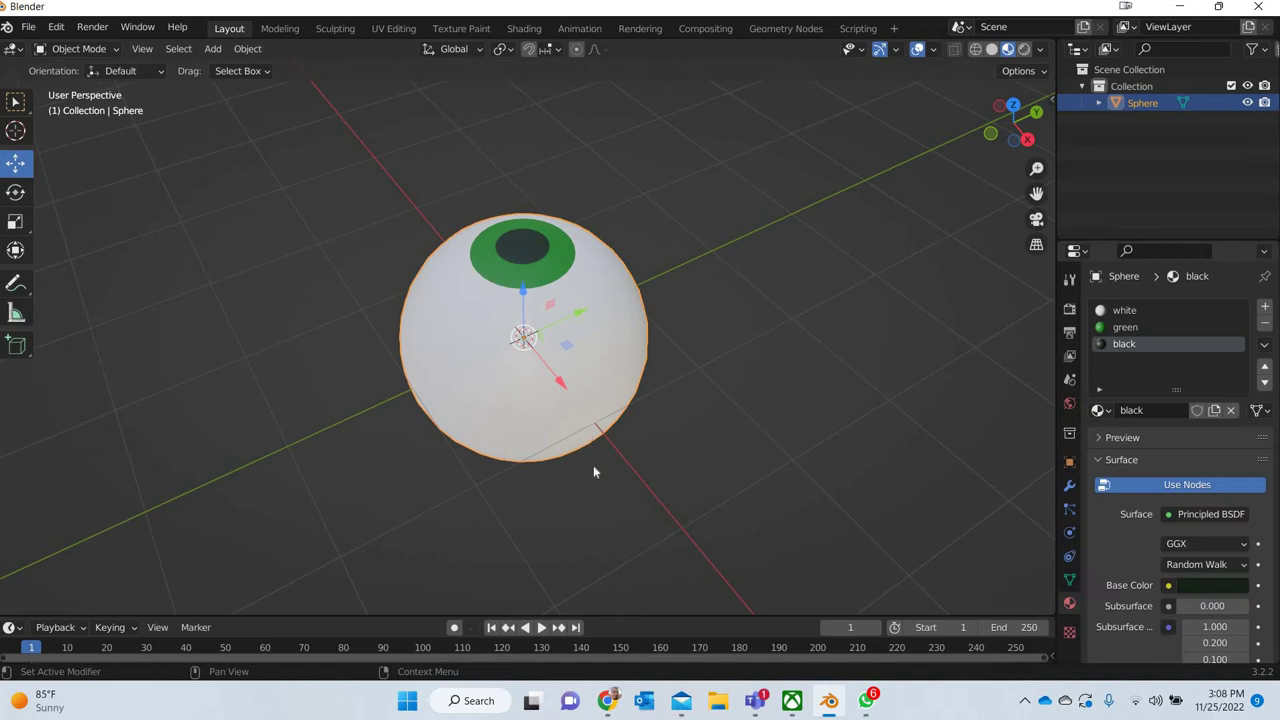
middle_drag(583, 506, 1135, 310)
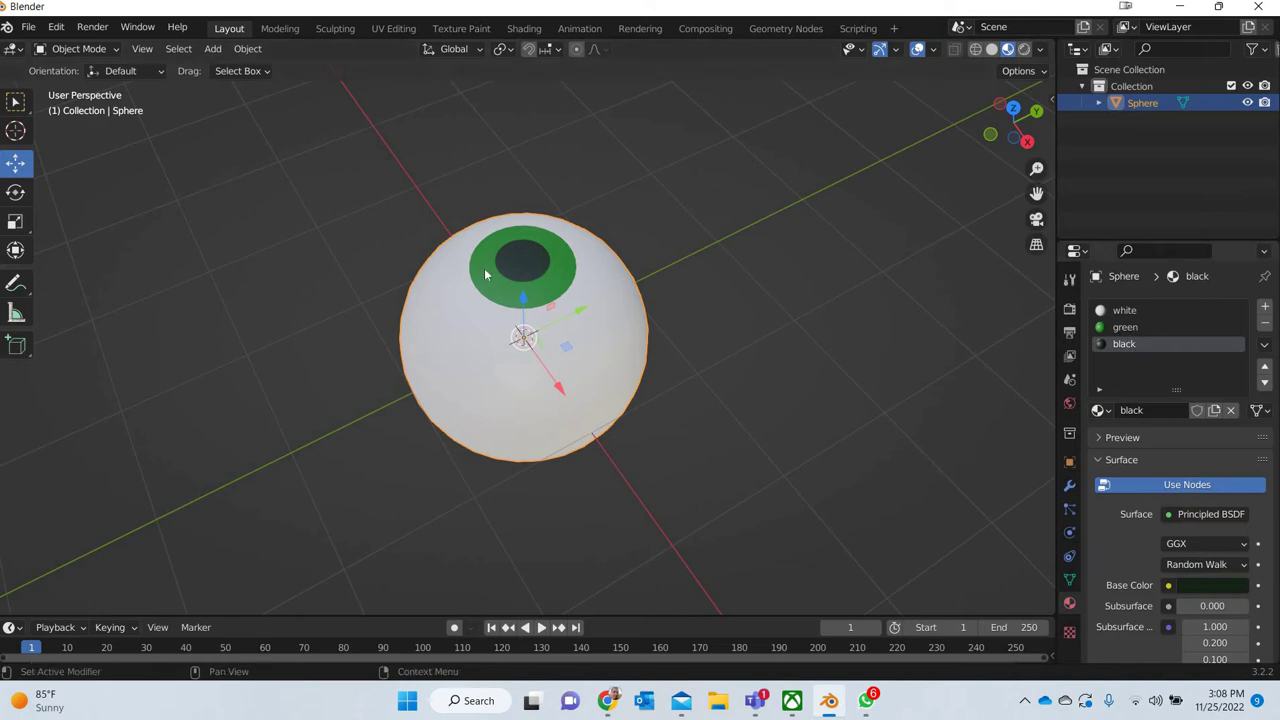
middle_drag(588, 405, 573, 404)
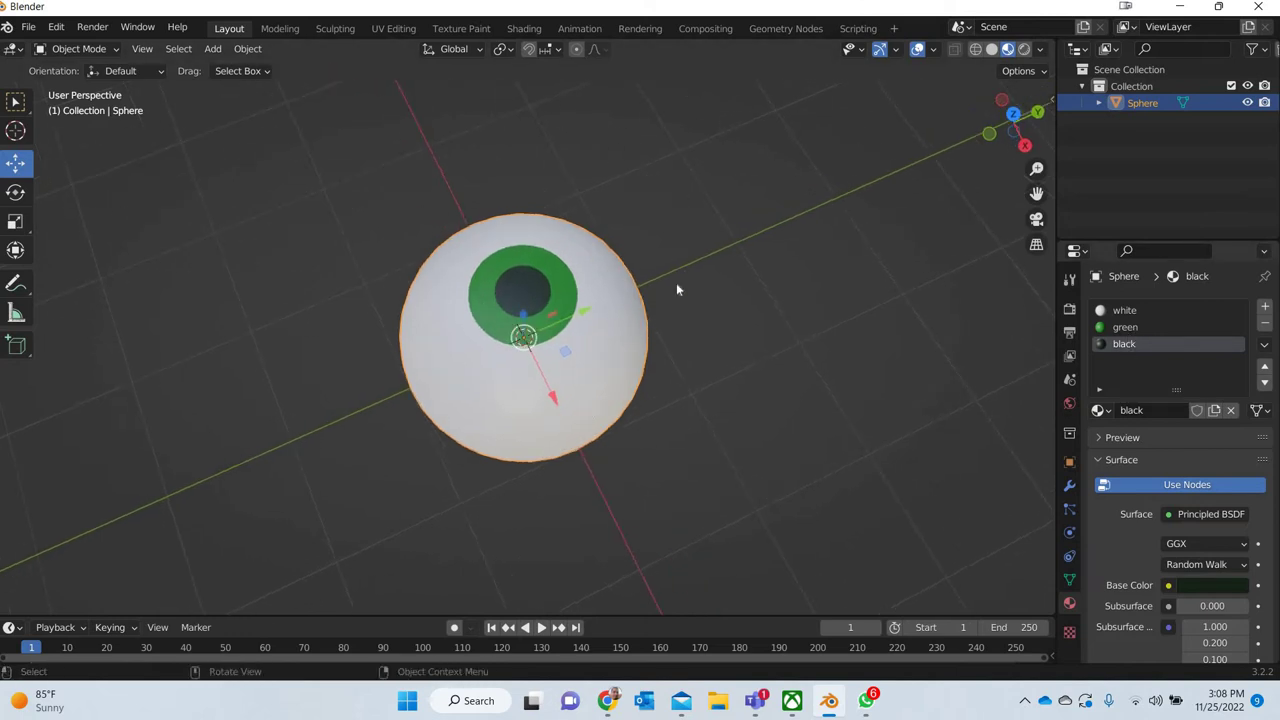
- Select all of the sphere's vertices in Edit Mode with X-ray on and switch to the UV Editing workspace
key(Tab)
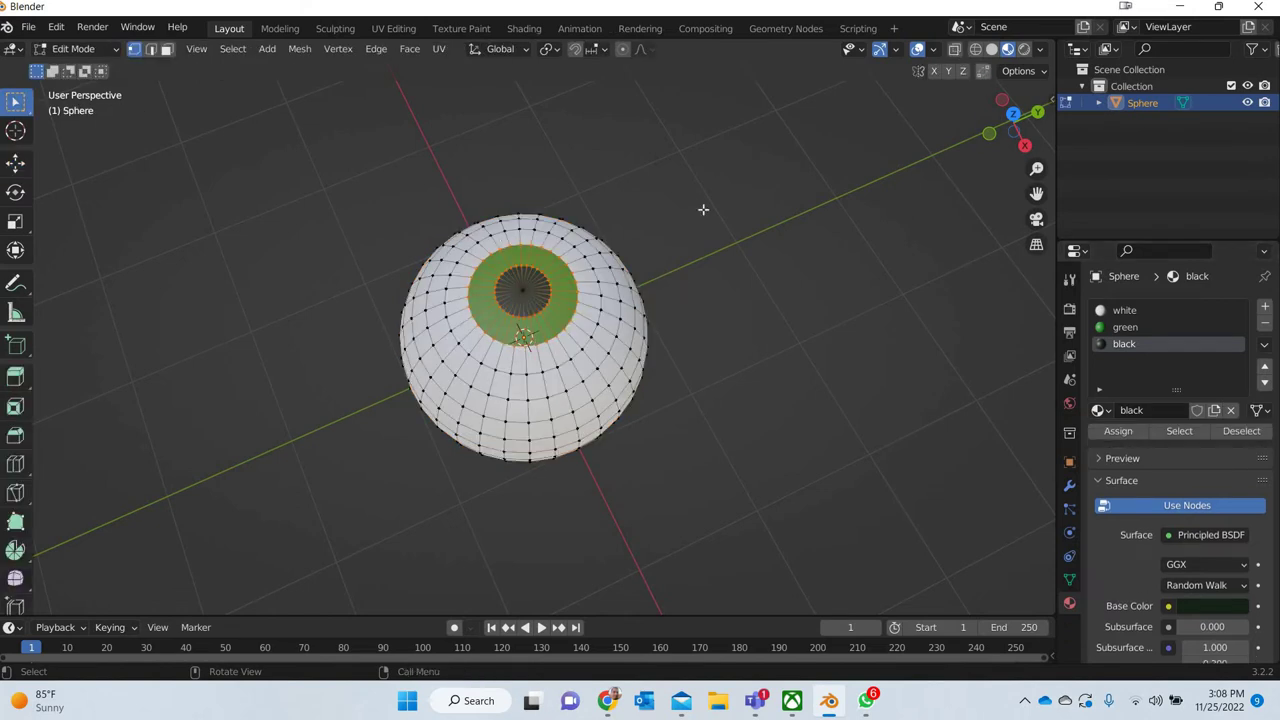
drag(820, 543, 329, 160)
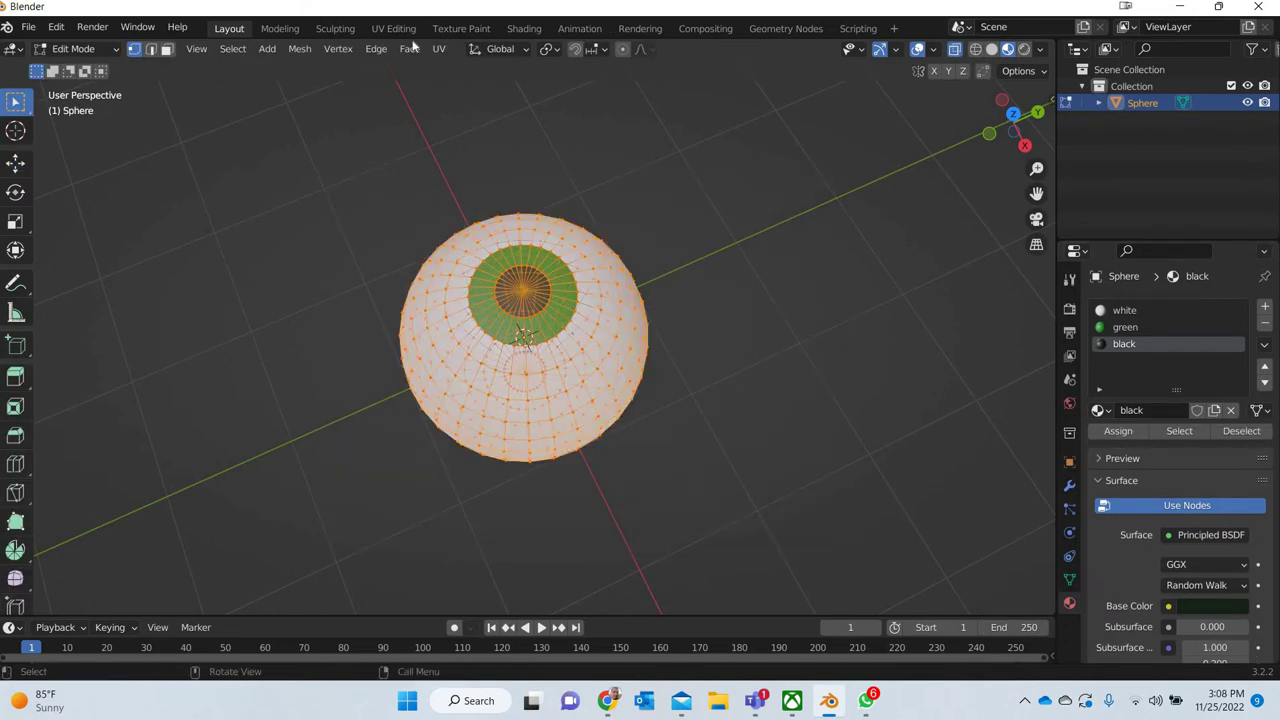
click(400, 30)
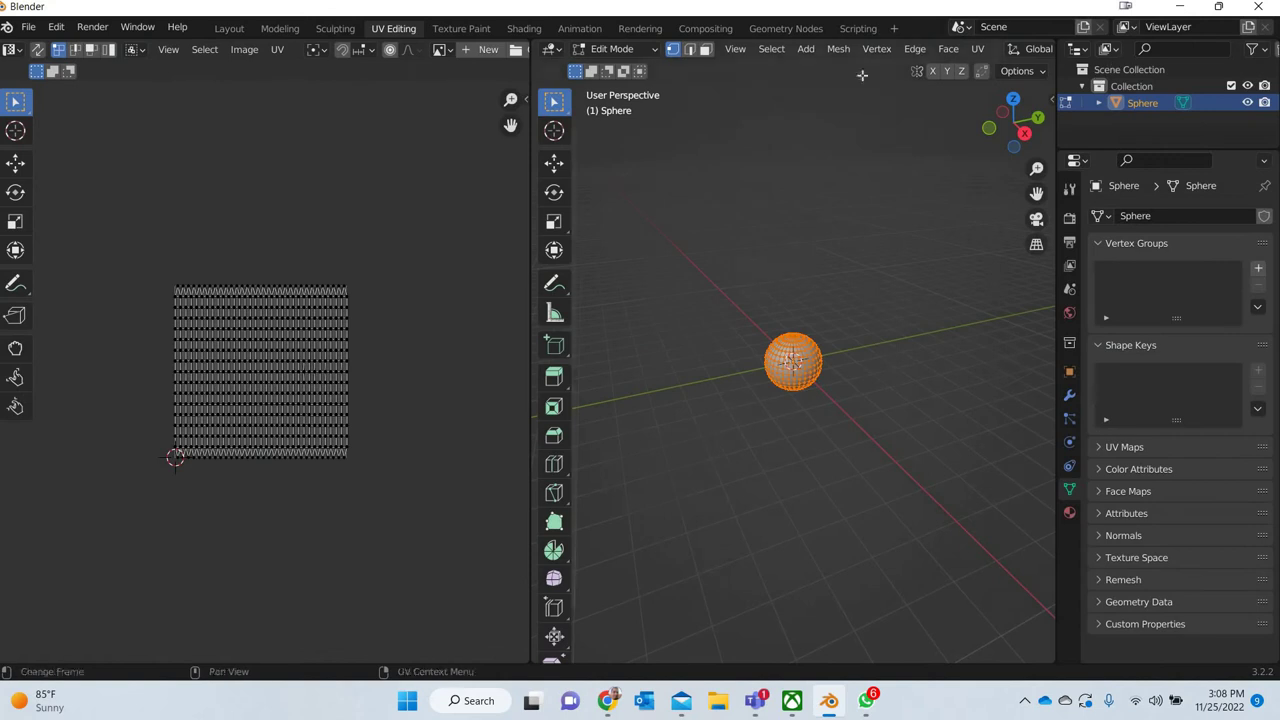
click(280, 28)
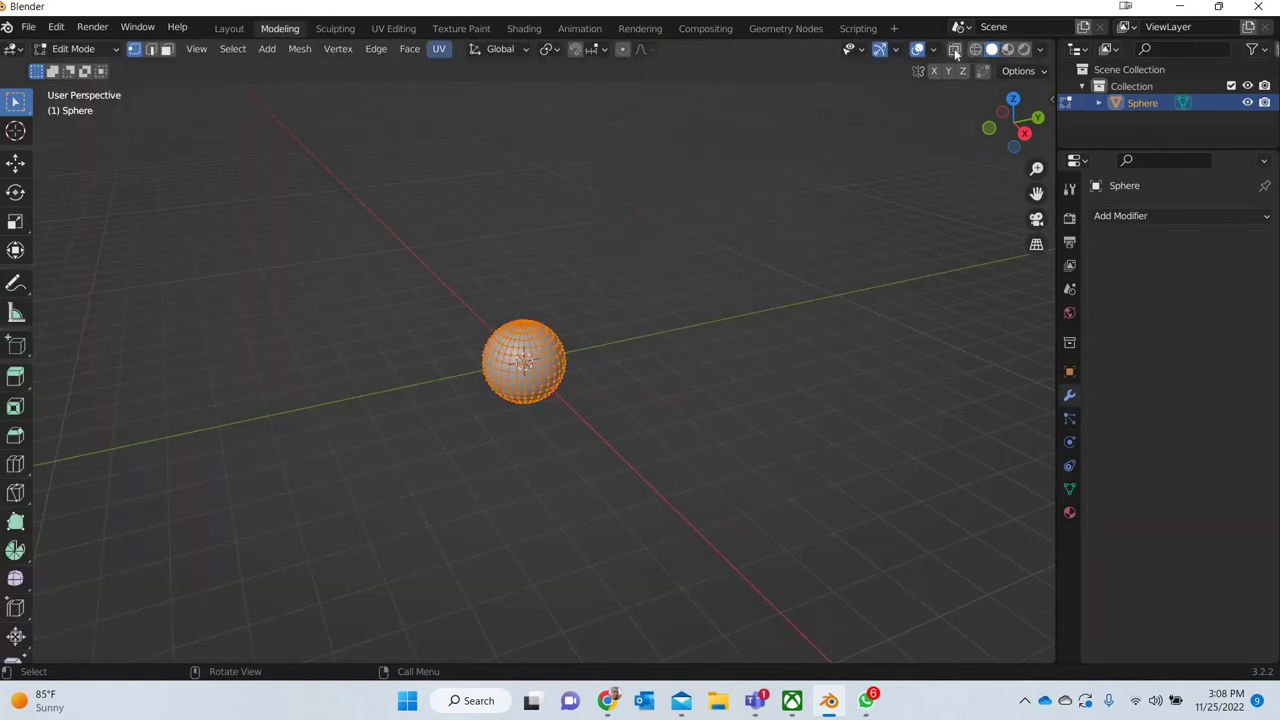
key(alt+z)
drag(392, 258, 624, 464)
click(225, 31)
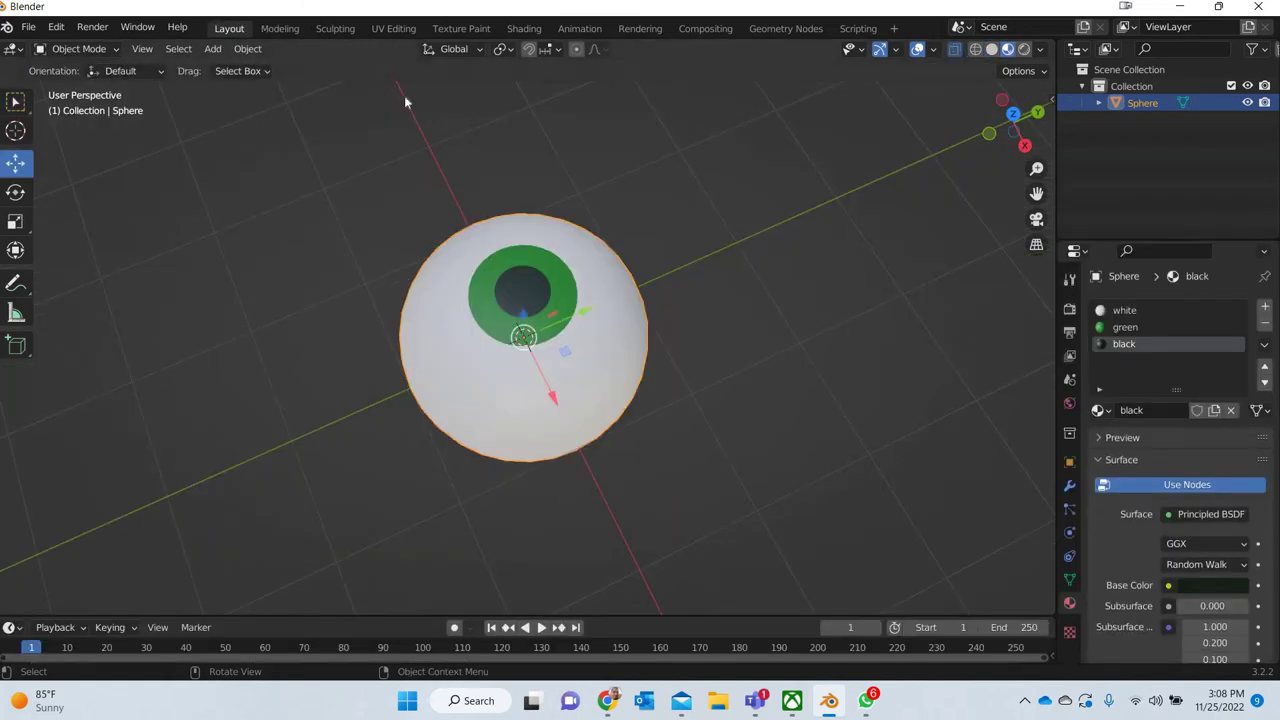
click(394, 30)
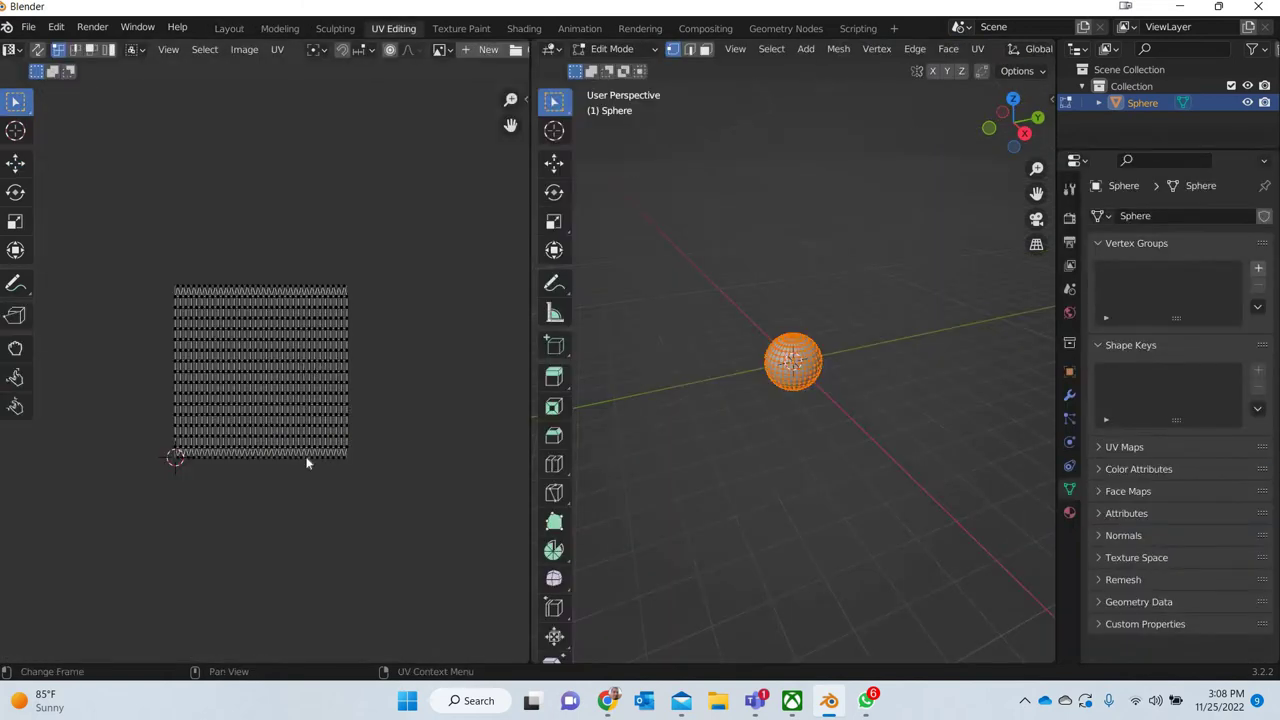
- Select every vertex of the sphere's UV layout in the UV editor
scroll(308, 440, up, 3)
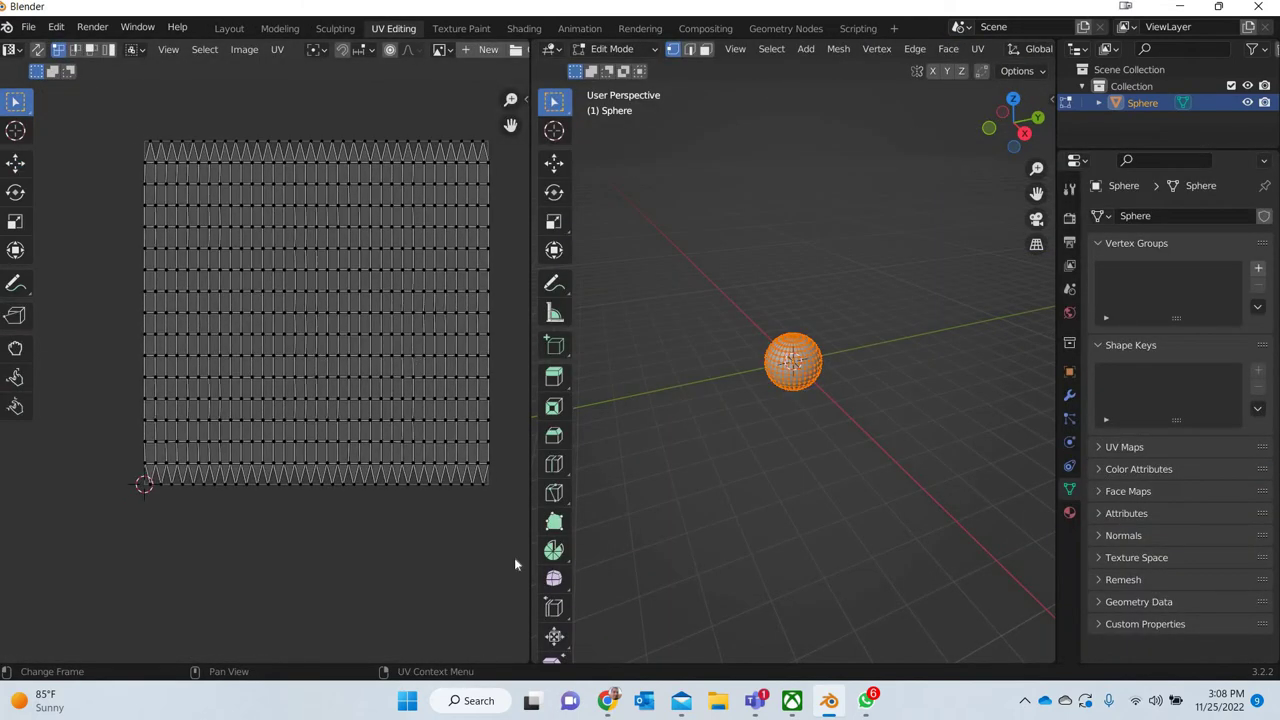
drag(113, 116, 517, 564)
scroll(301, 444, down, 4)
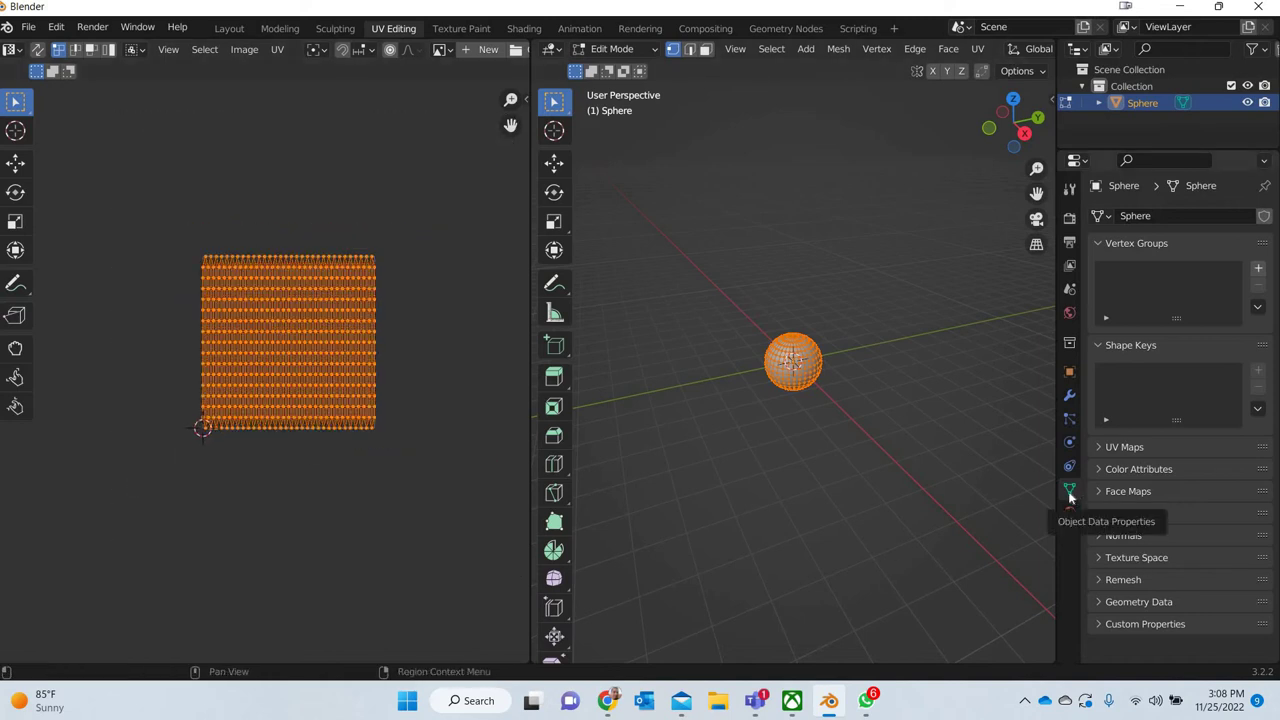
- Add a second UV map to the sphere's mesh data and name it eye uv
click(1134, 452)
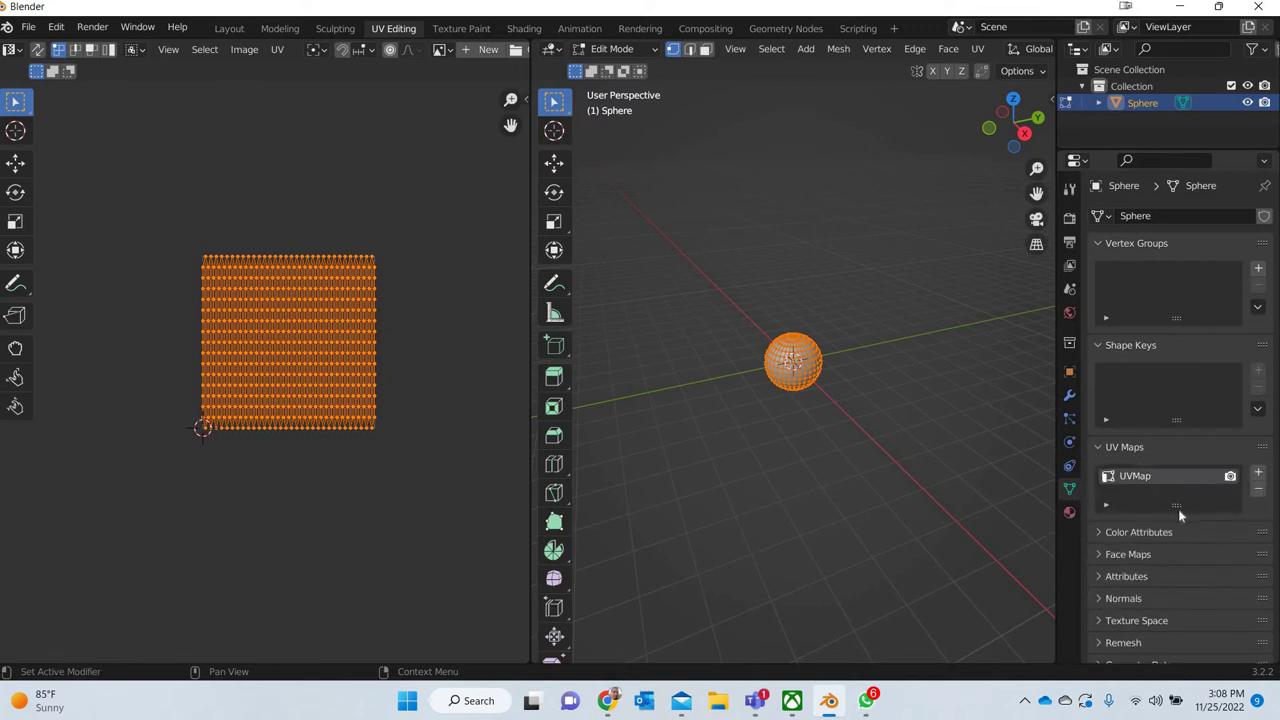
drag(1177, 505, 1175, 582)
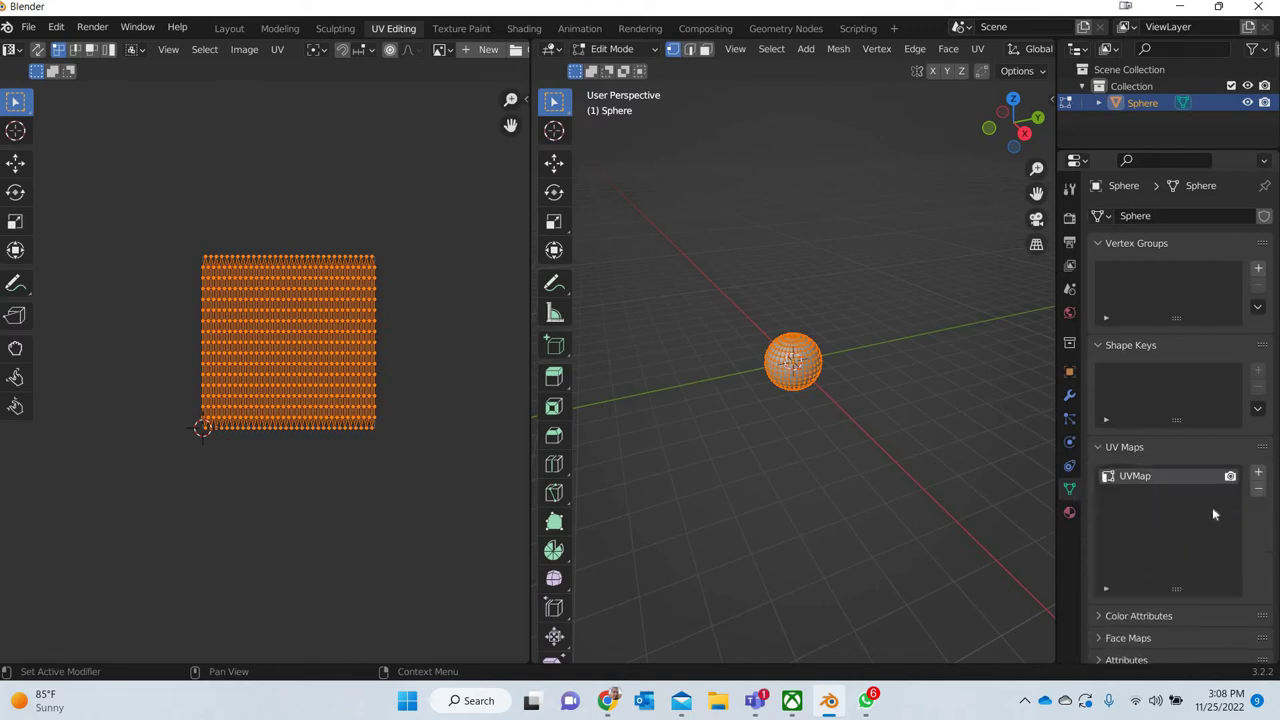
scroll(389, 454, up, 3)
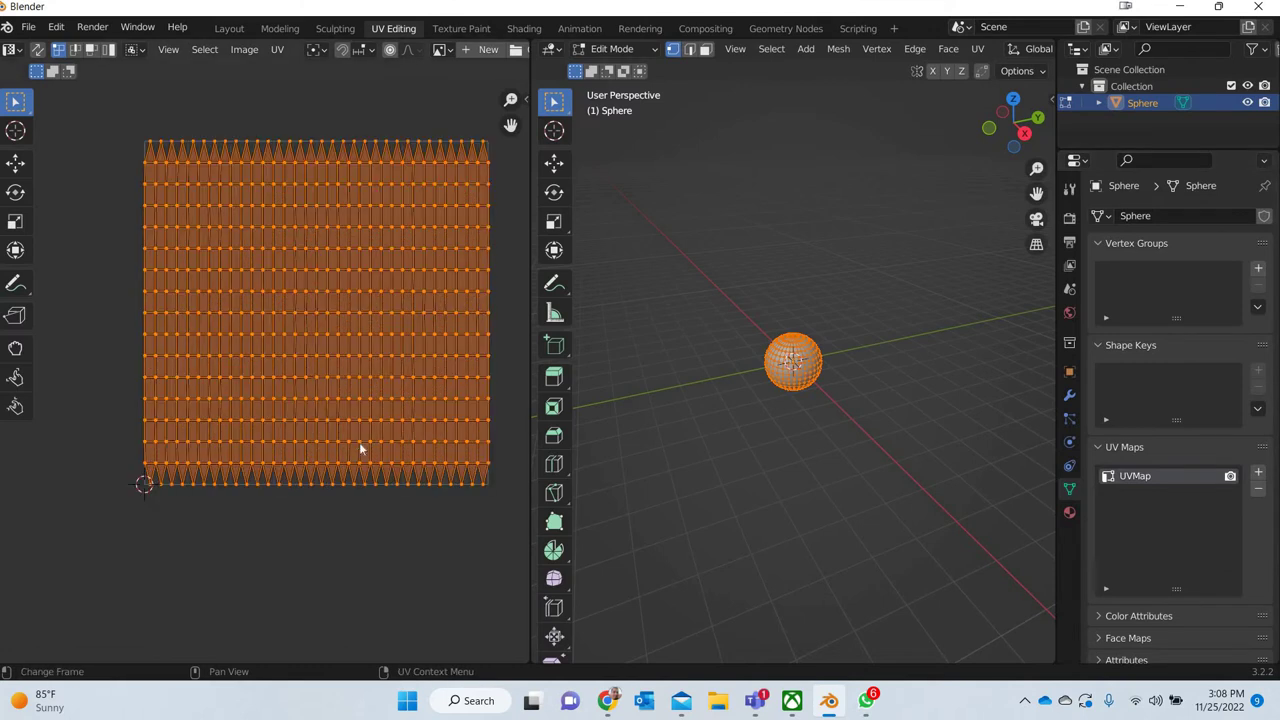
click(1258, 472)
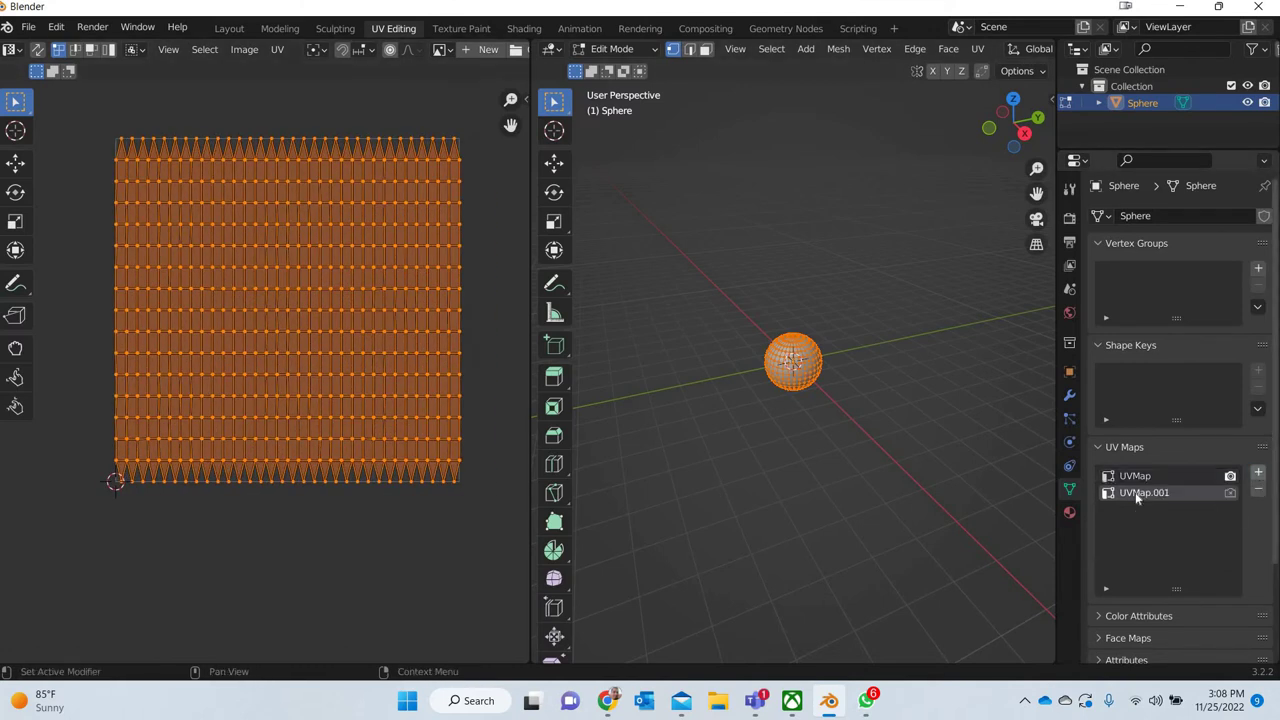
double_click(1140, 492)
text(eye uv)
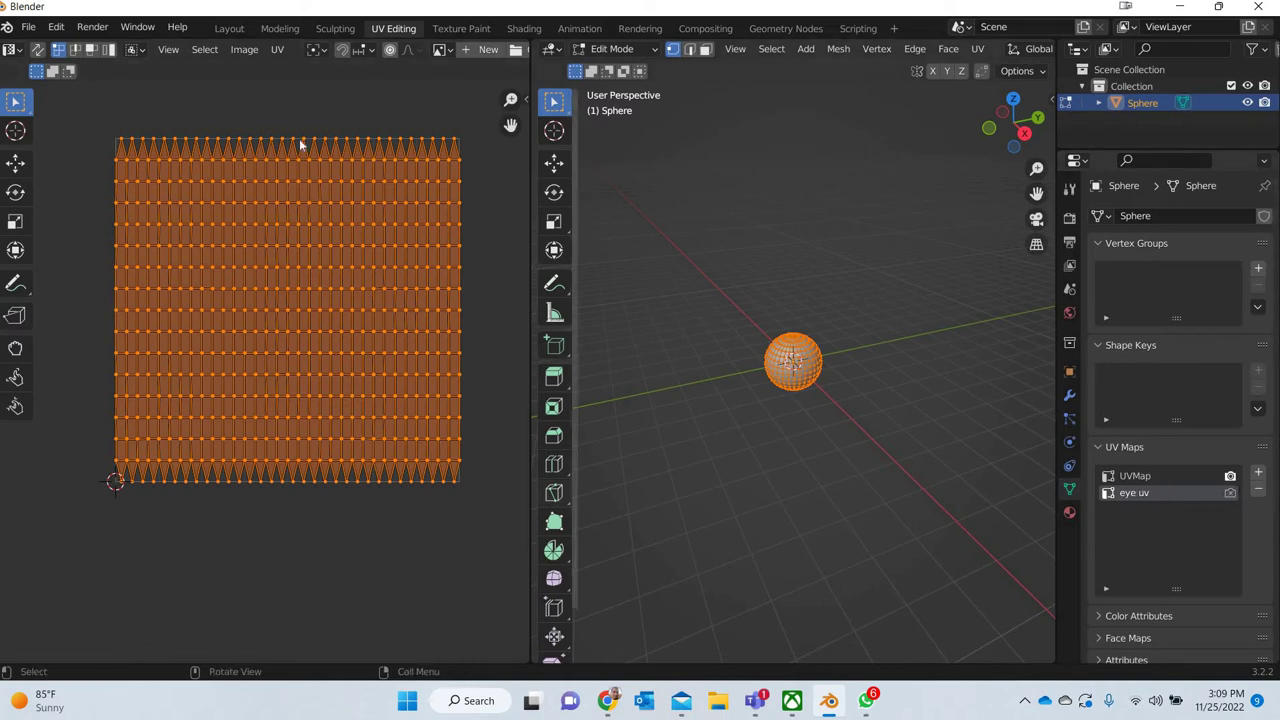
- Unwrap the sphere with Smart UV Project using an island margin of 0.05 and an angle limit of 60 degrees
click(277, 50)
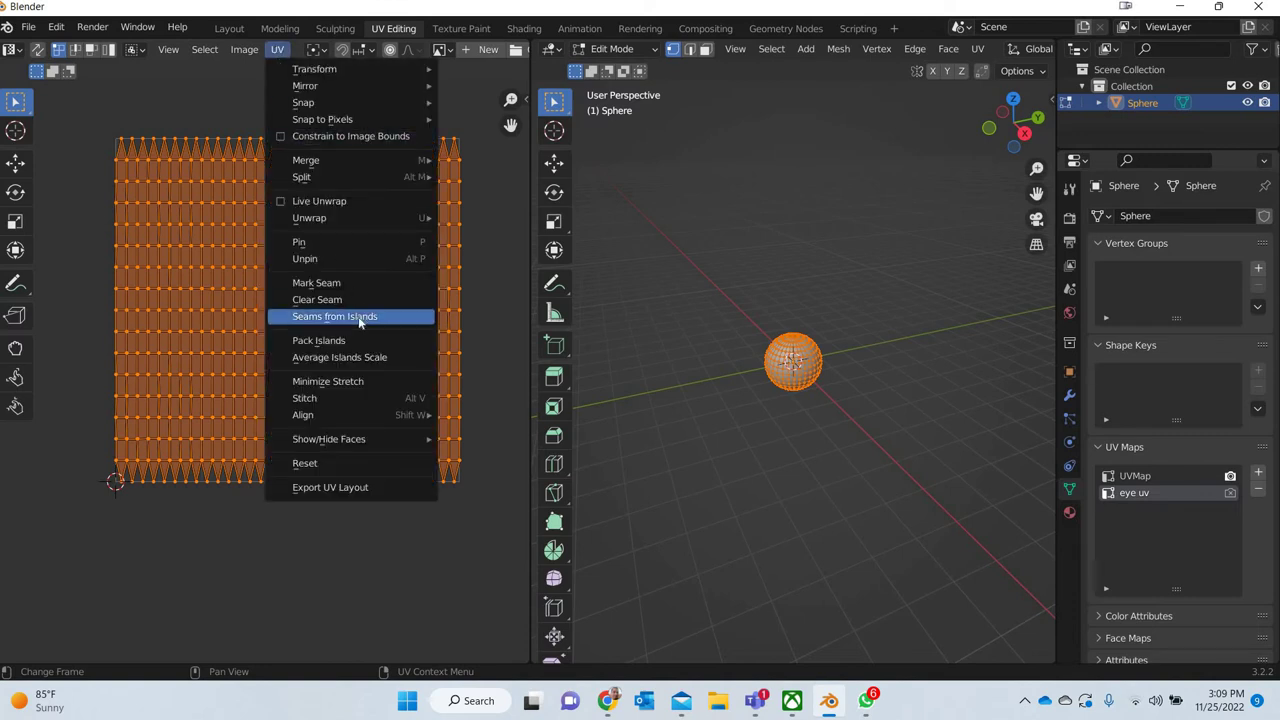
mouse_move(330, 220)
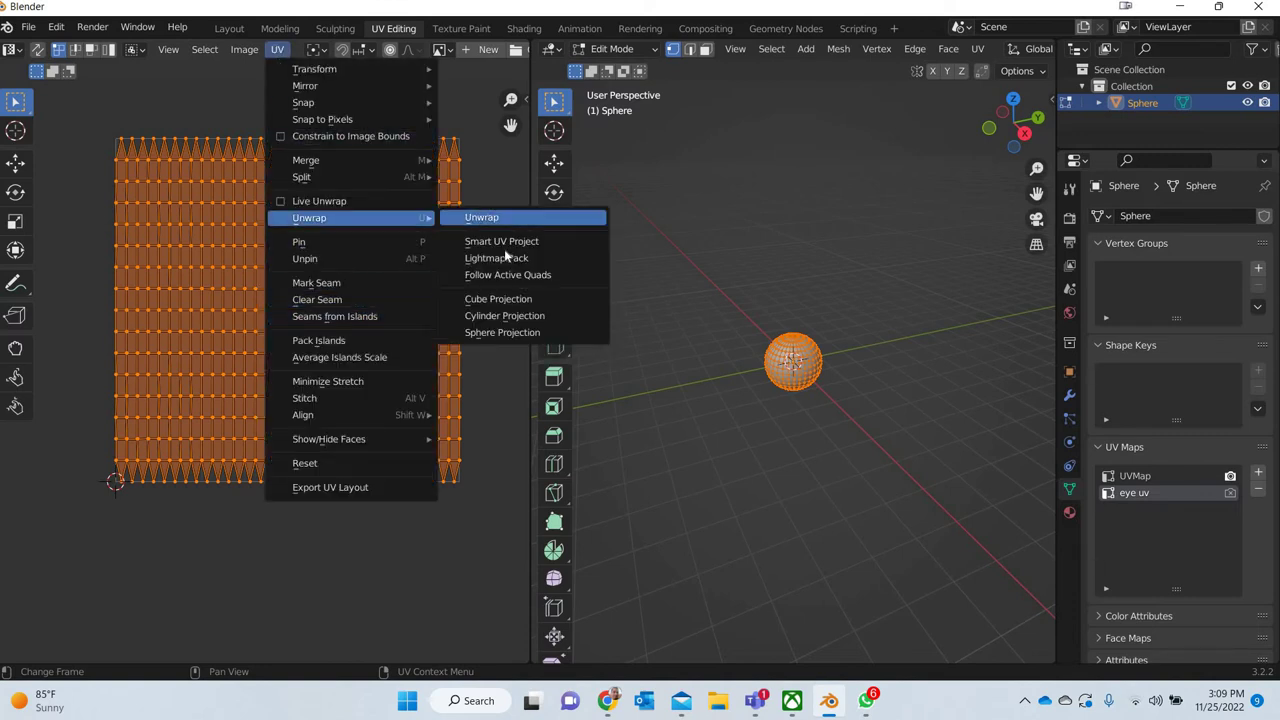
click(525, 245)
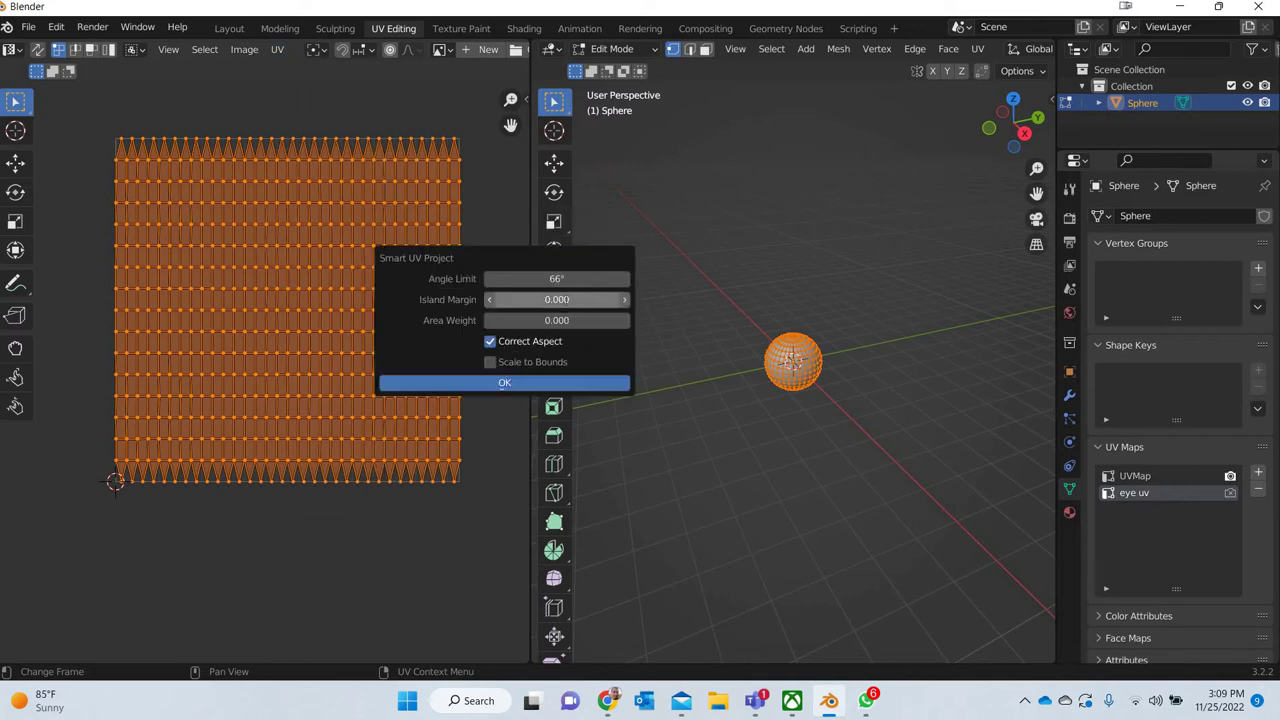
click(566, 300)
key(BackSpace)
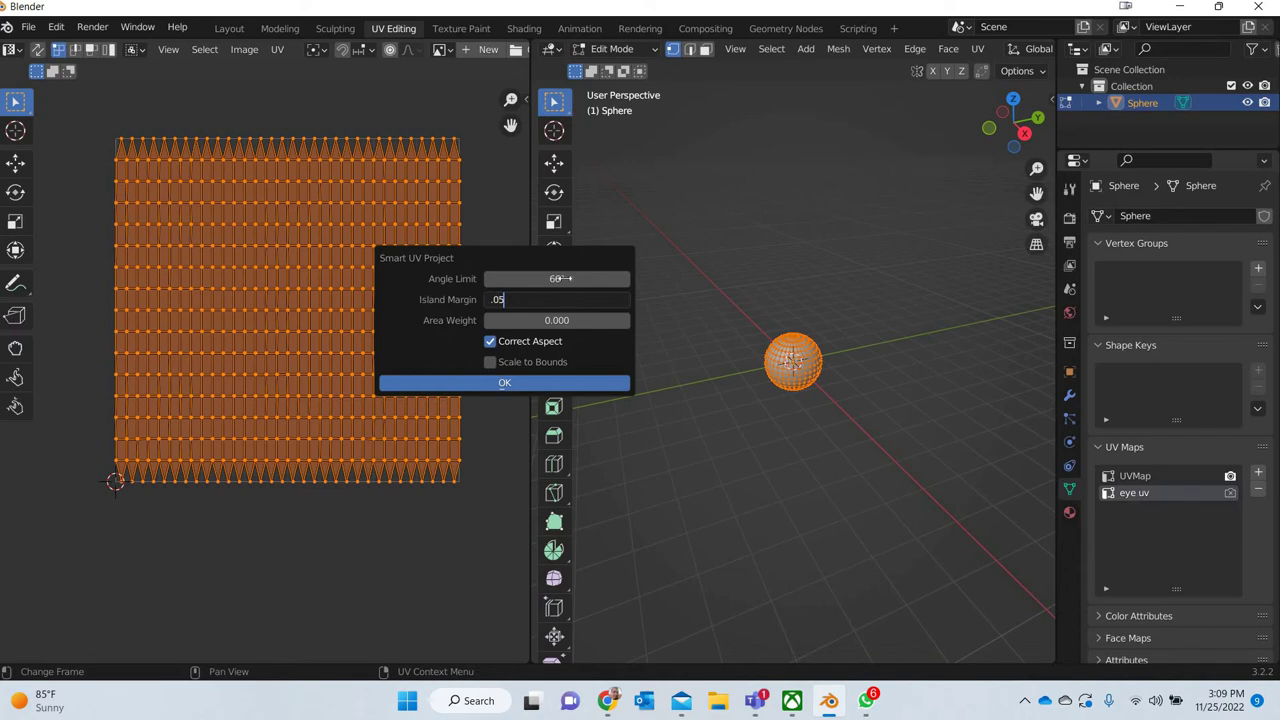
text(.05)
key(Return)
click(566, 278)
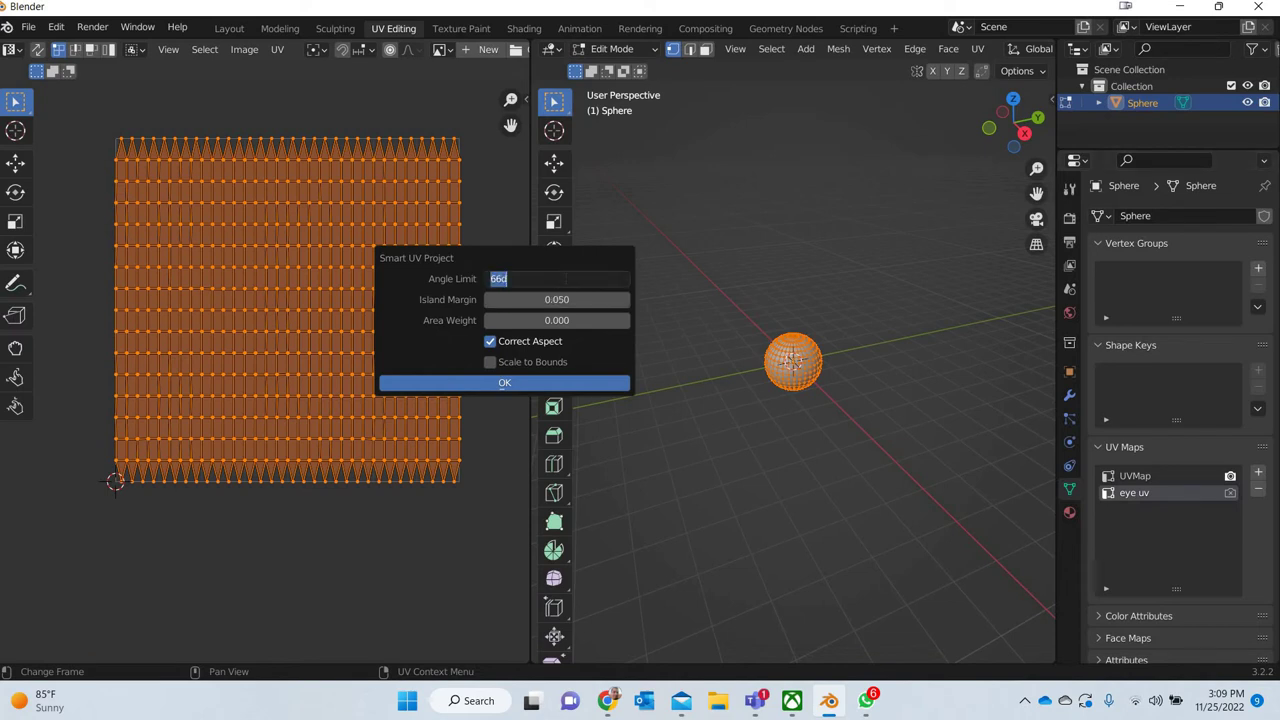
text(60)
click(514, 388)
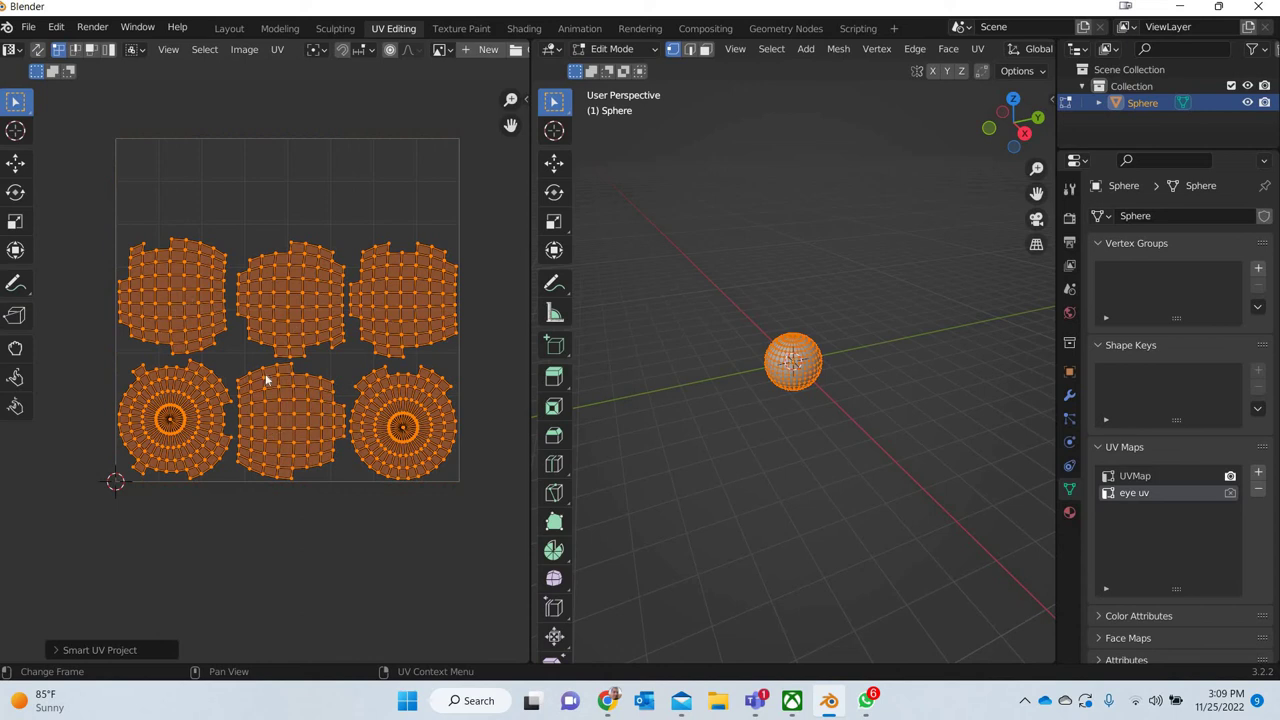
- Compare the UVMap and eye uv layouts, and make eye uv both the selected and the render-active UV map
click(1230, 494)
click(1230, 476)
click(1172, 479)
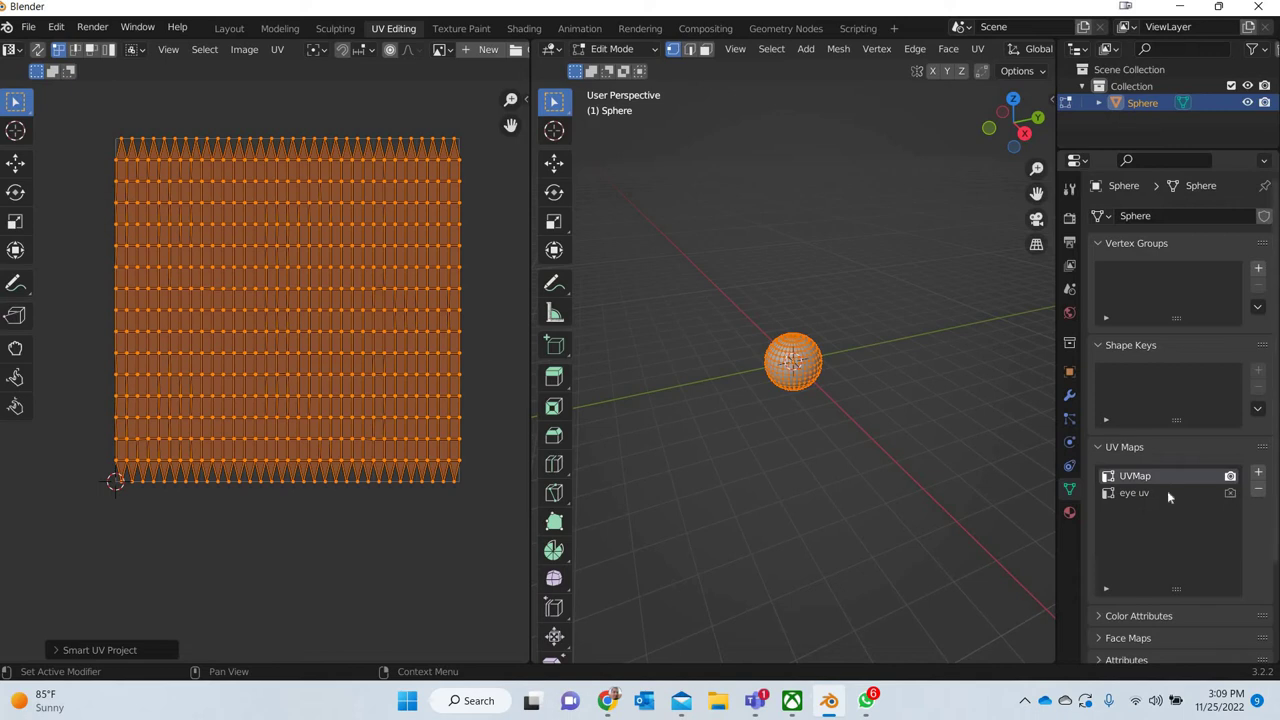
key(ctrl+z)
key(ctrl+z)
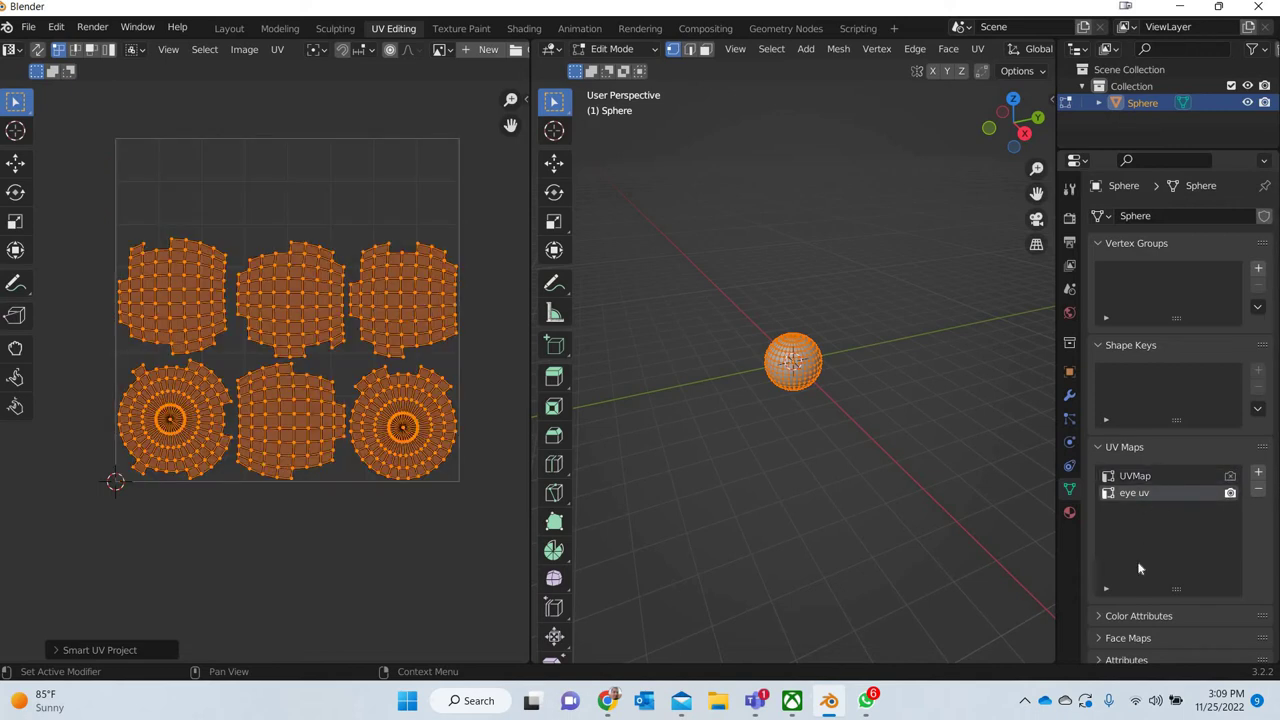
key(ctrl+shift+z)
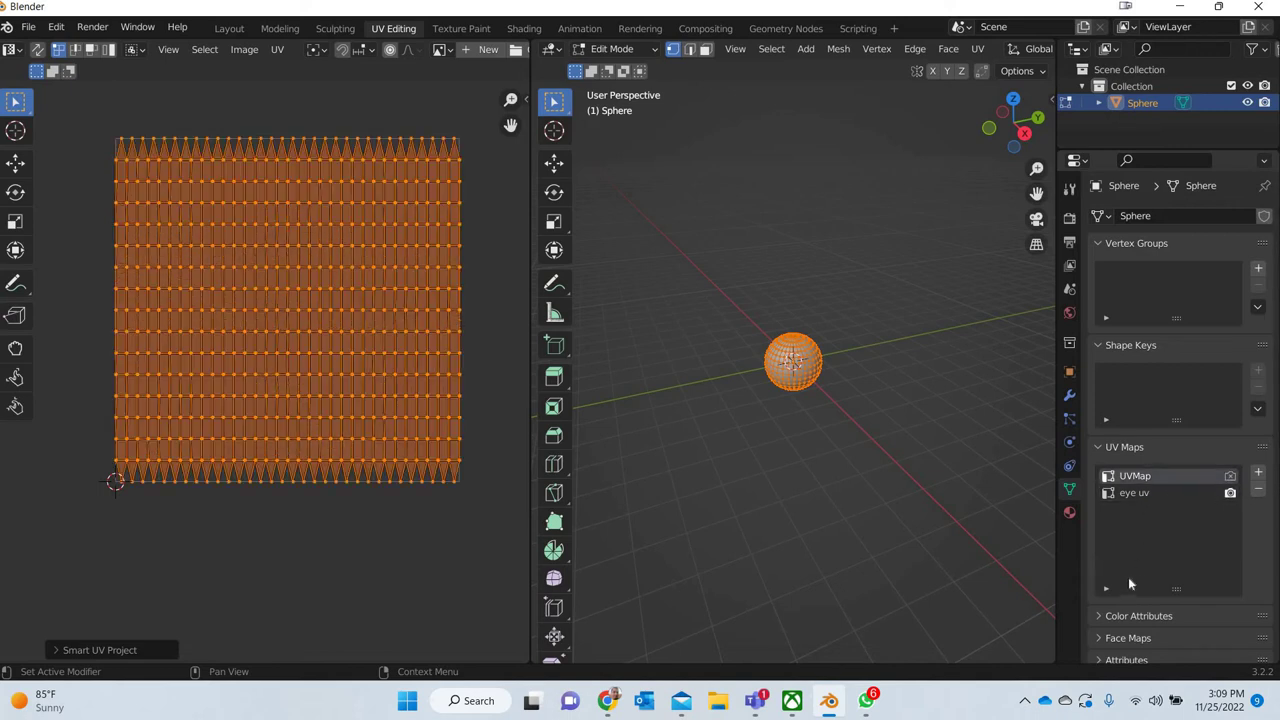
click(1231, 496)
click(1230, 477)
click(1169, 482)
click(1233, 495)
click(1230, 493)
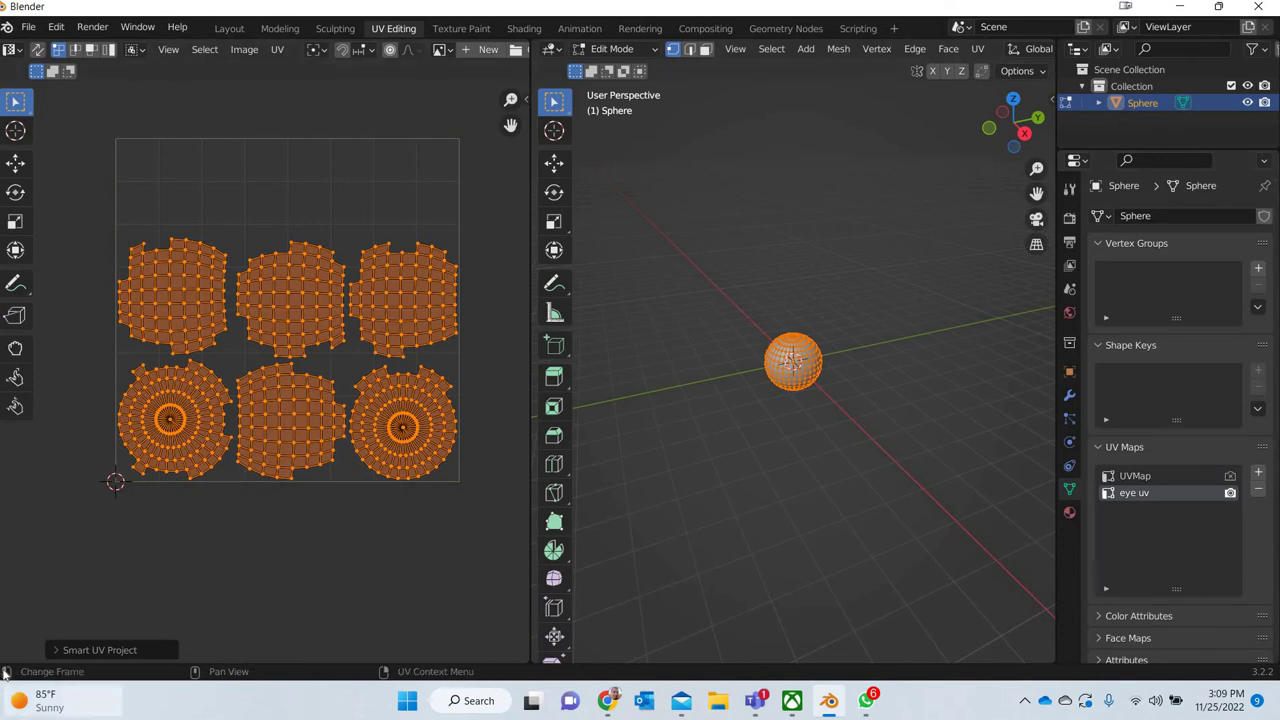
- Split the 3D viewport horizontally and turn the upper area into a Shader Editor showing the black material's nodes, with the material properties open
drag(5, 661, 24, 630)
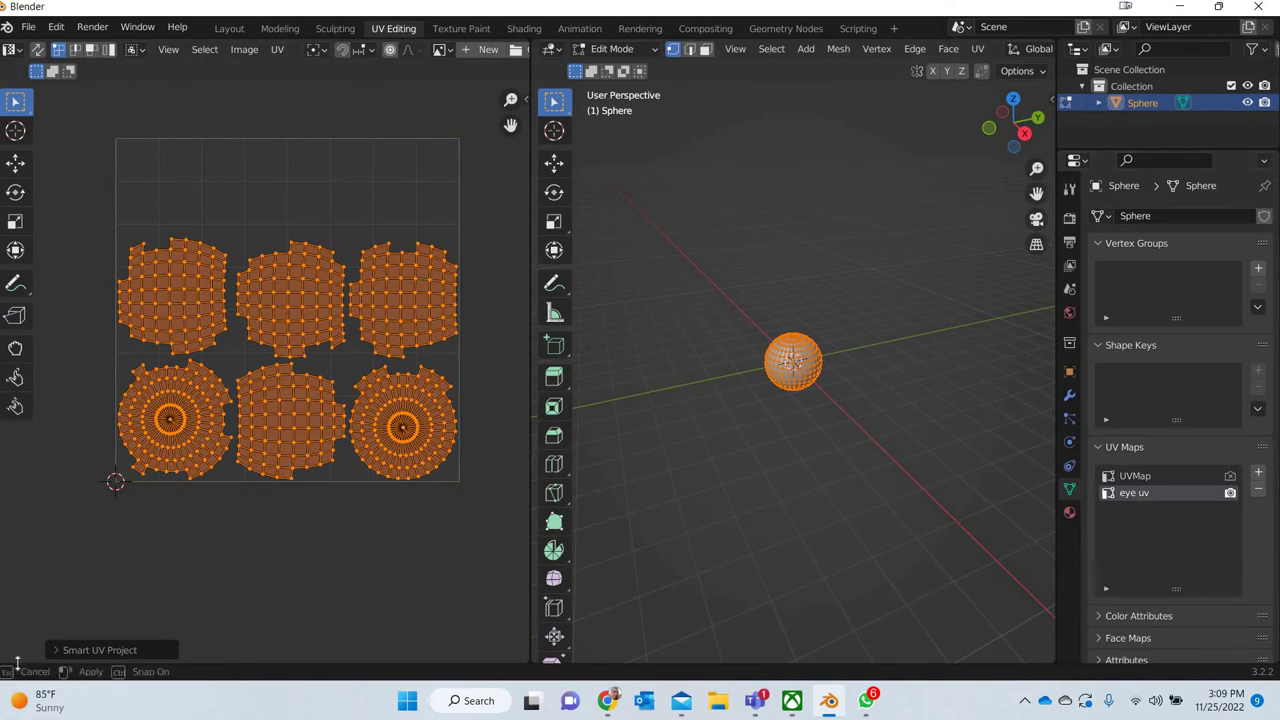
key(Escape)
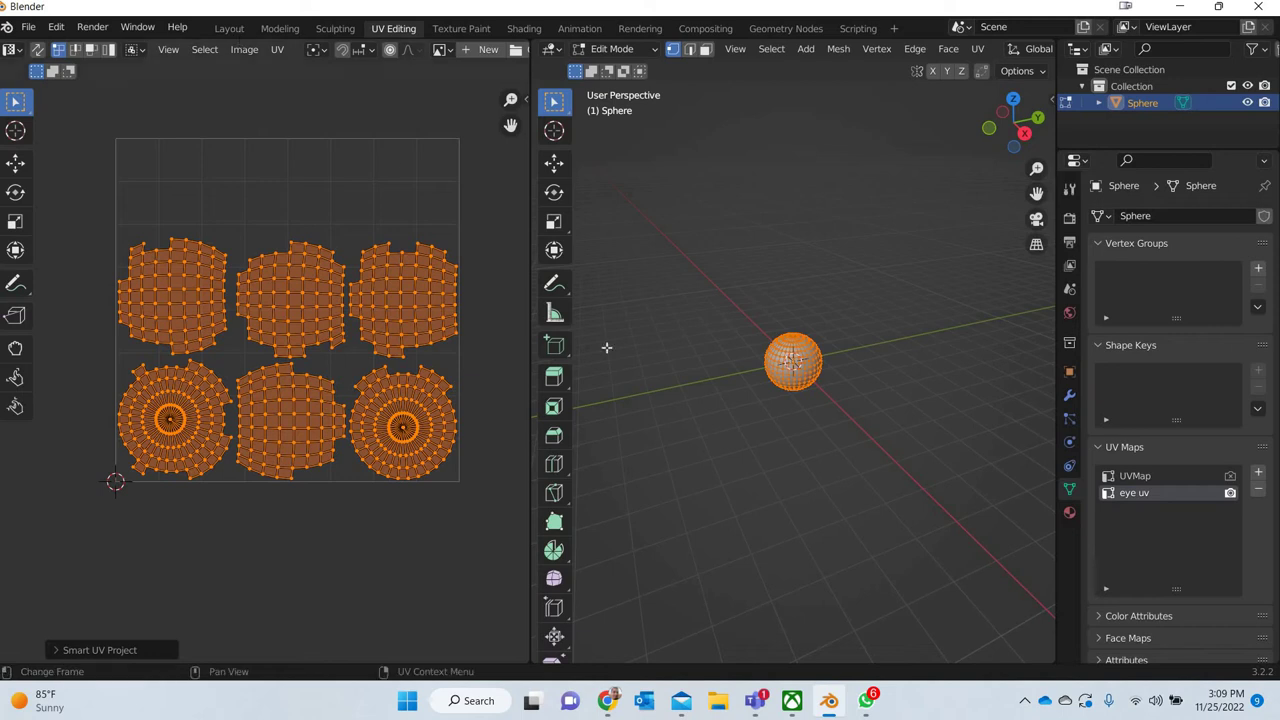
drag(547, 188, 546, 348)
click(550, 49)
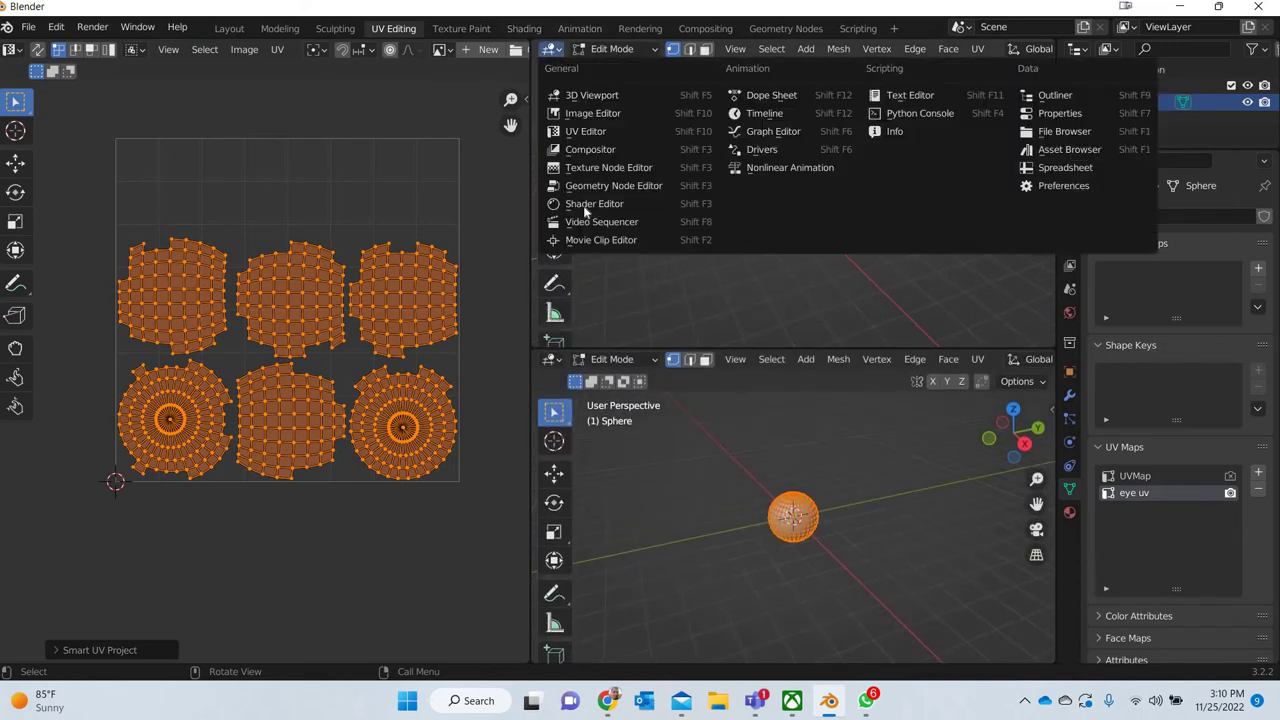
click(610, 208)
scroll(755, 263, up, 3)
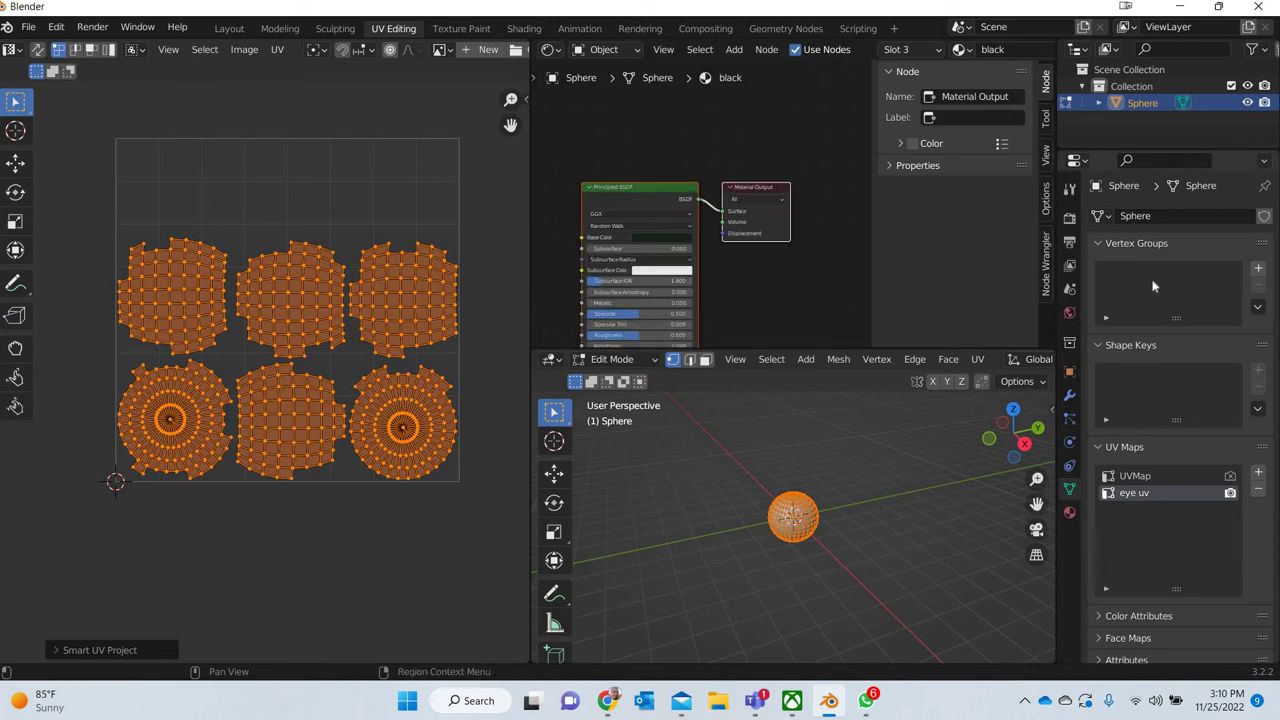
click(1069, 513)
key(g)
click(769, 258)
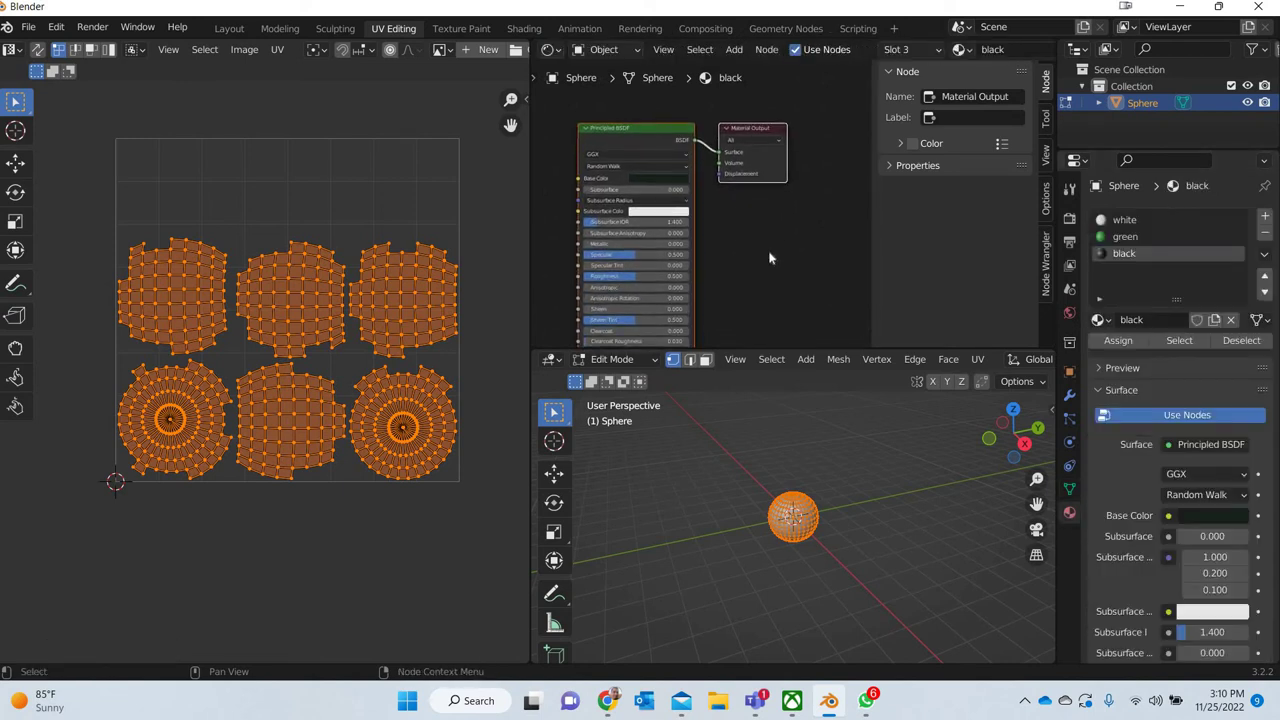
- Create a new blank image named eyetexture in the UV editor and fit it in view
click(246, 52)
click(263, 69)
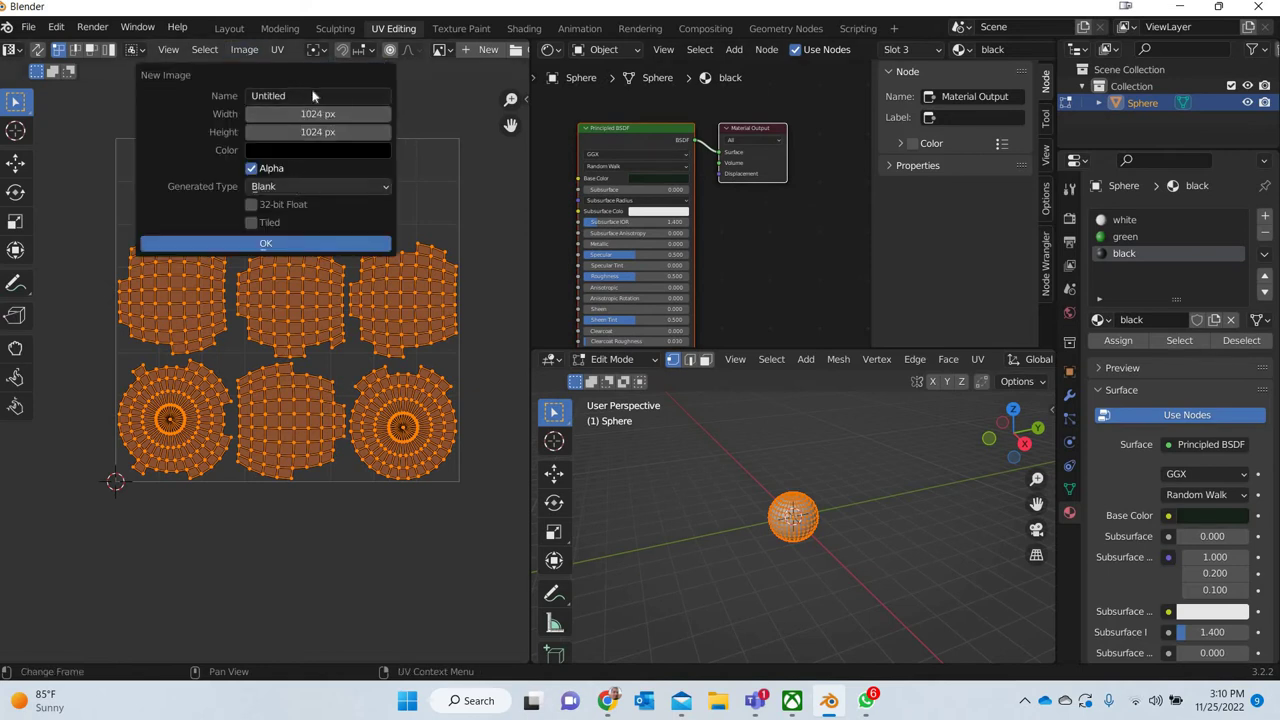
click(314, 93)
text(eyetexture)
click(273, 244)
key(Home)
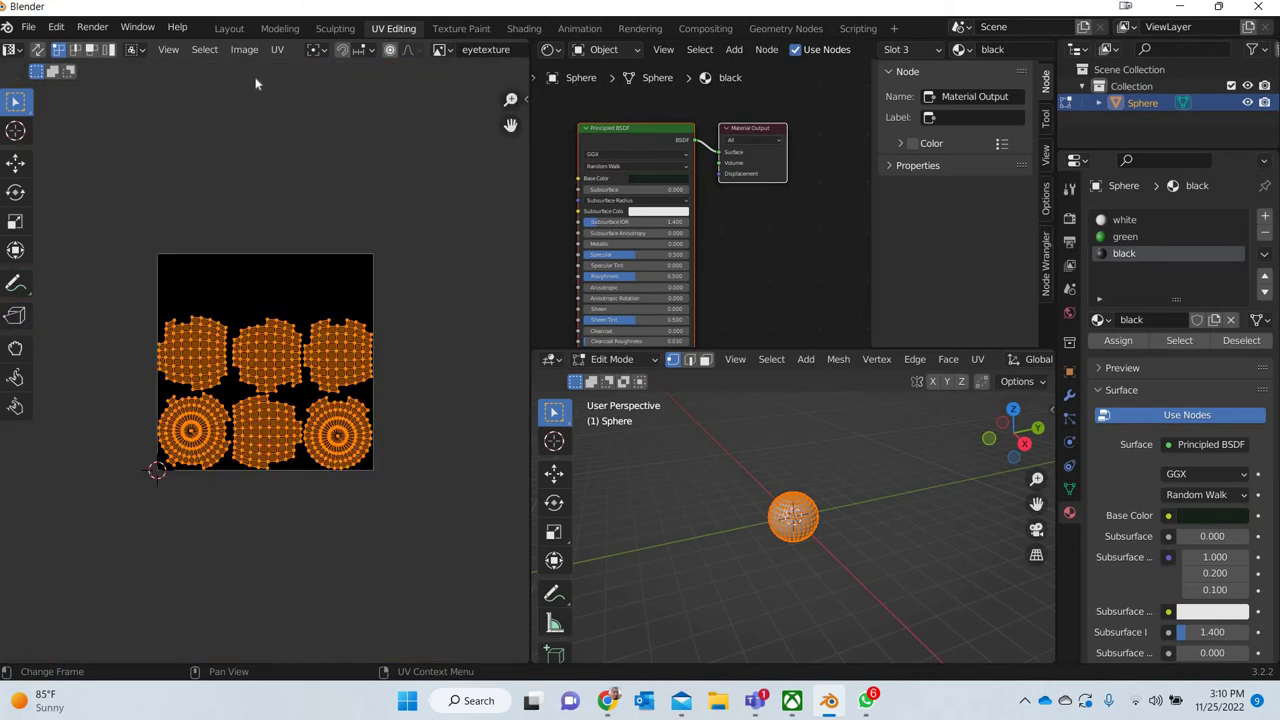
- Save the new image to the Desktop as eye.png
click(244, 50)
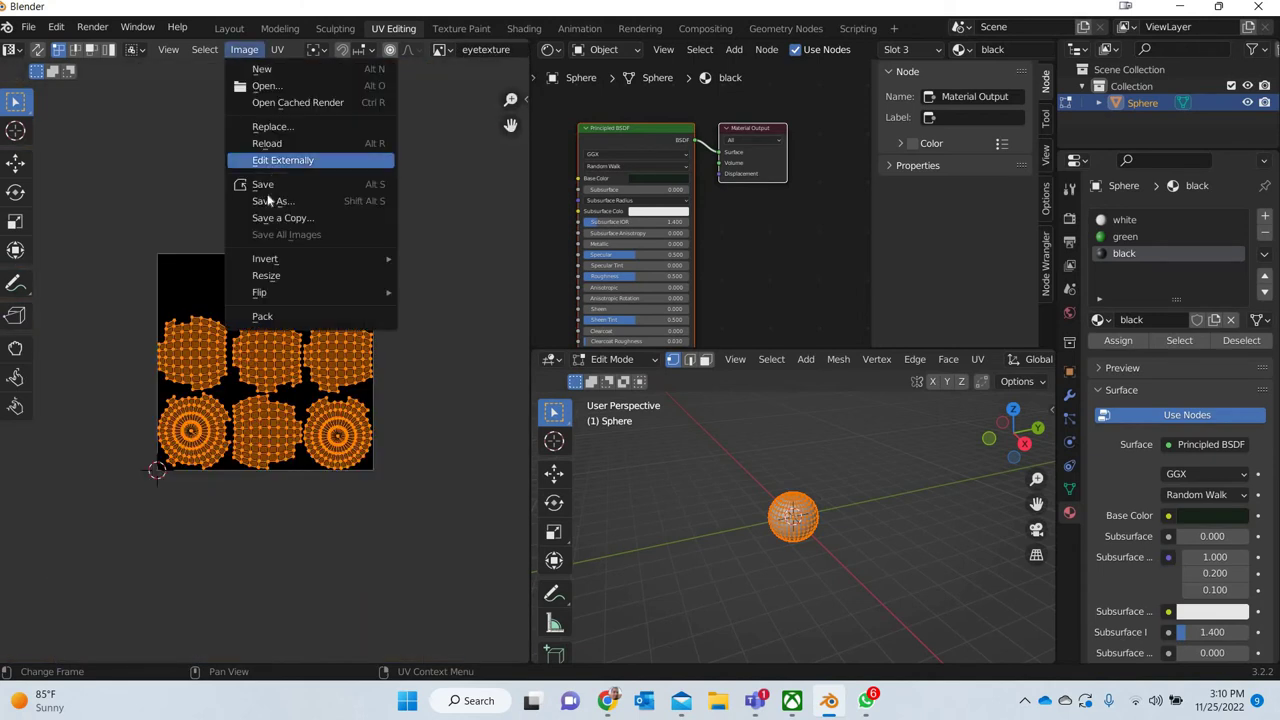
click(264, 184)
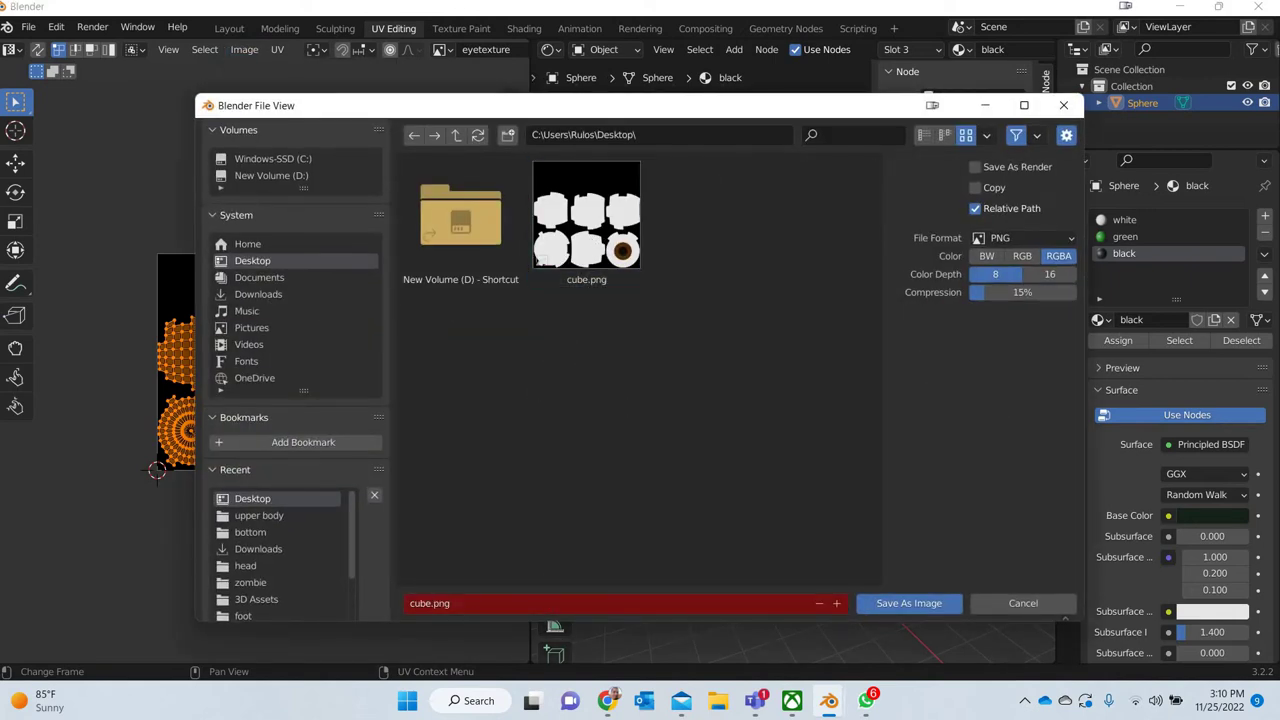
click(460, 603)
text(eye)
key(Return)
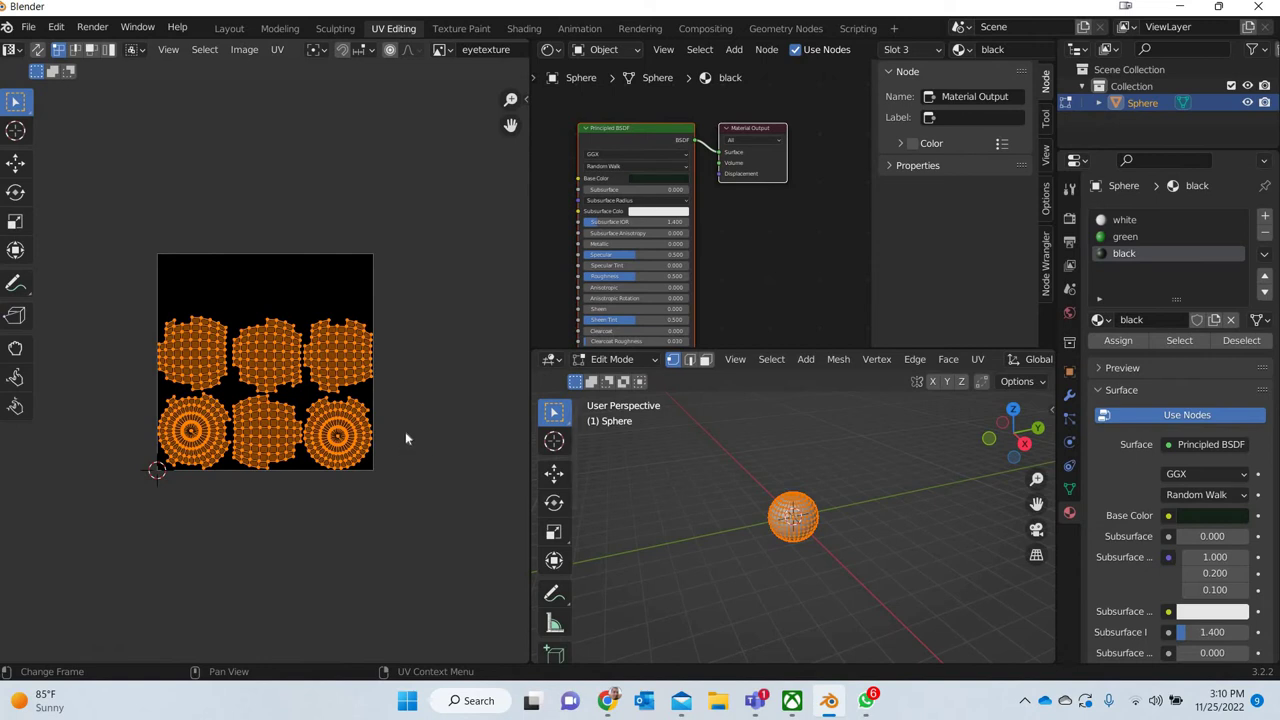
- Widen the Shader Editor area and add an Image Texture node beside the black material's existing nodes
middle_drag(734, 220, 740, 265)
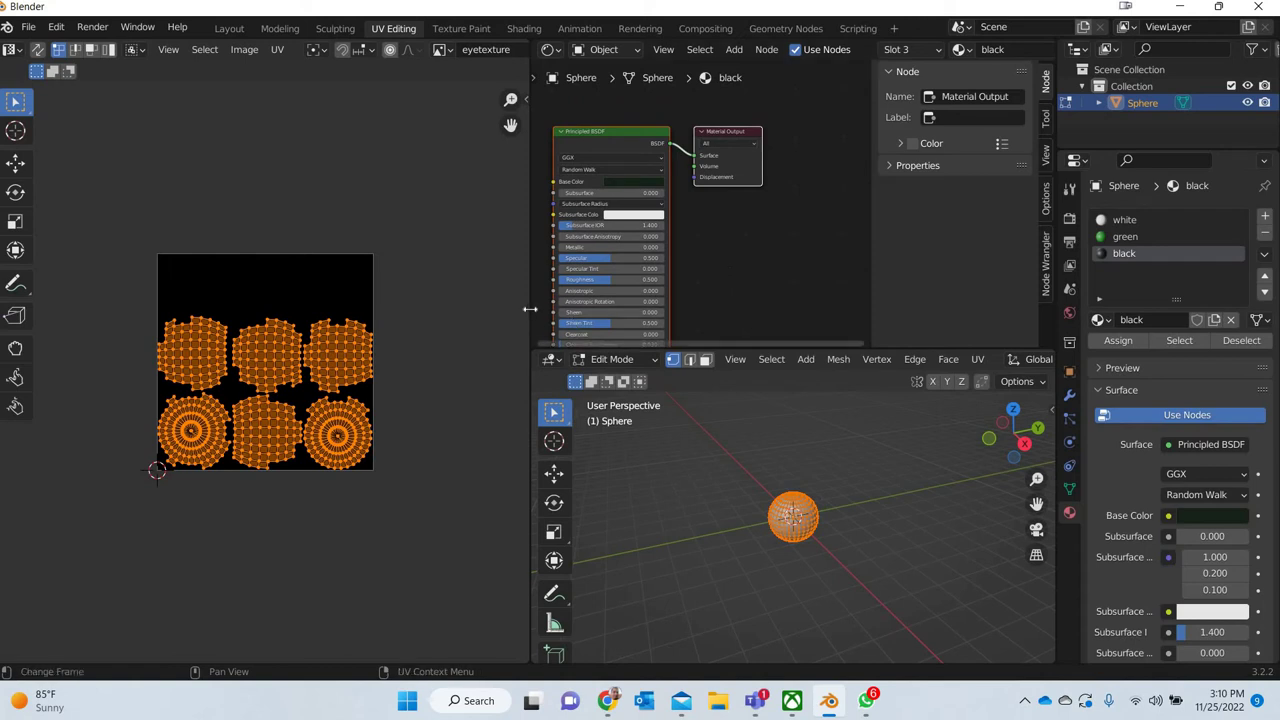
drag(513, 309, 382, 309)
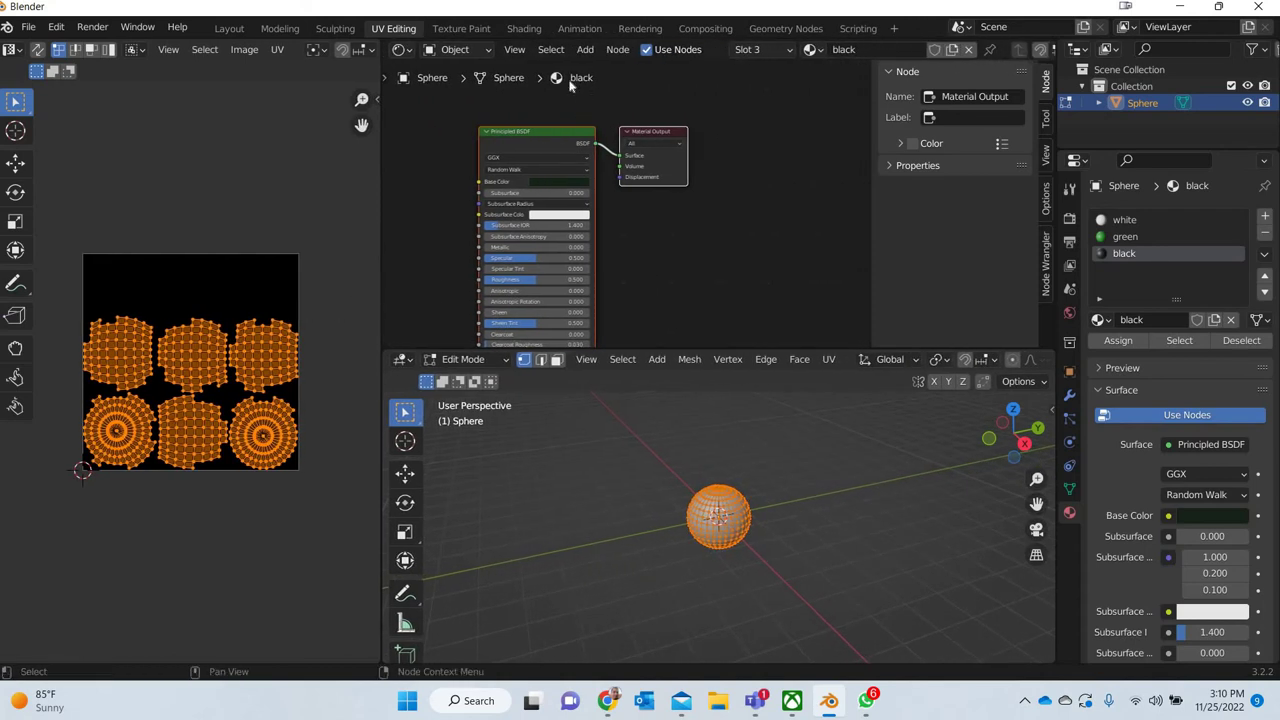
click(586, 52)
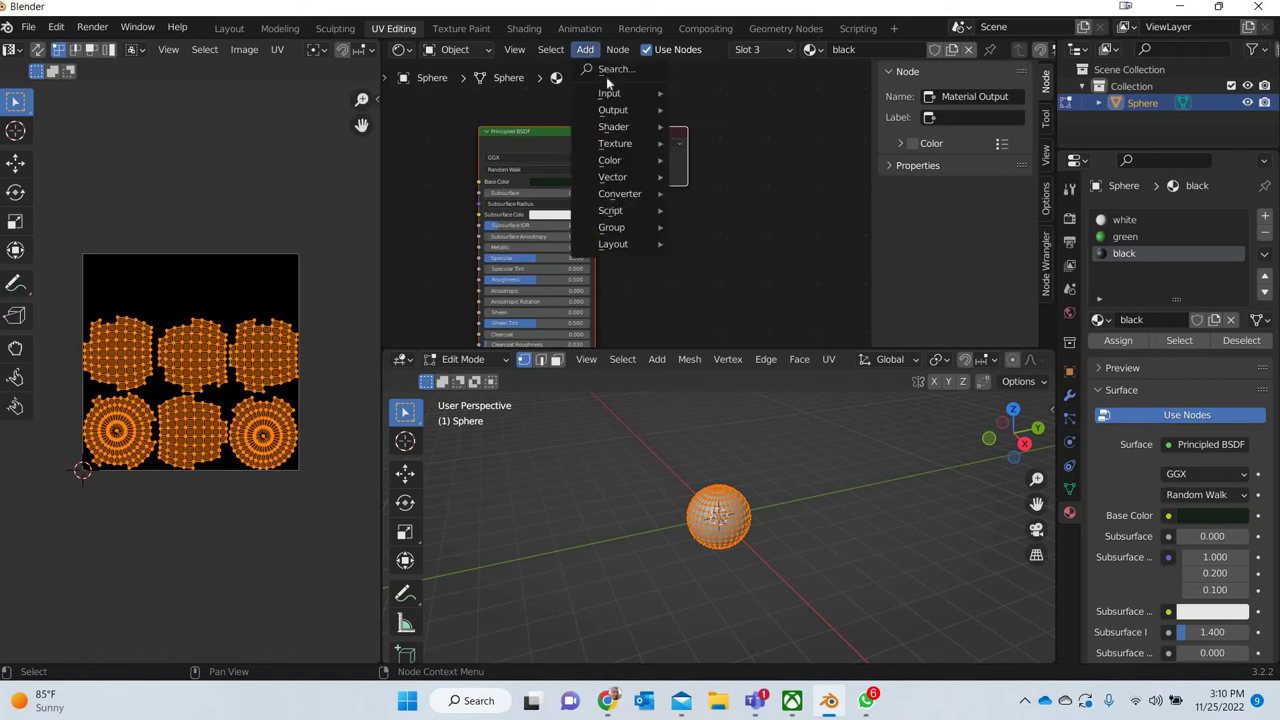
click(612, 69)
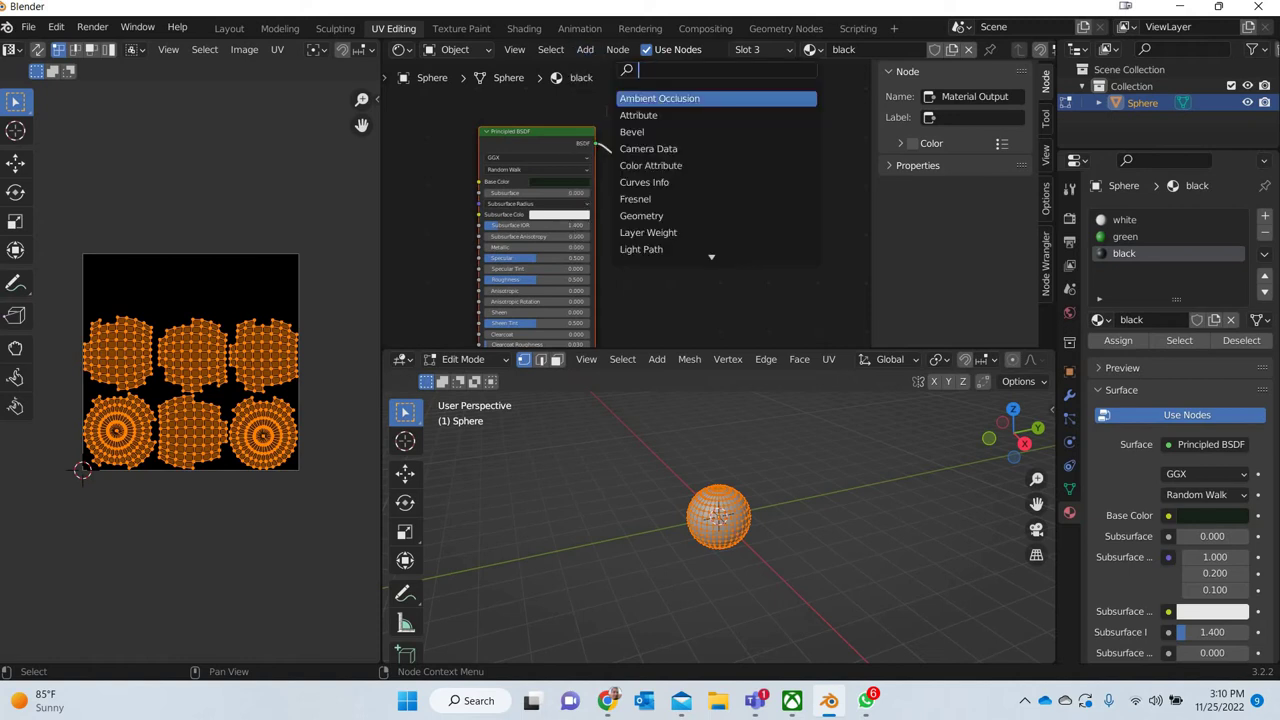
text(iamge)
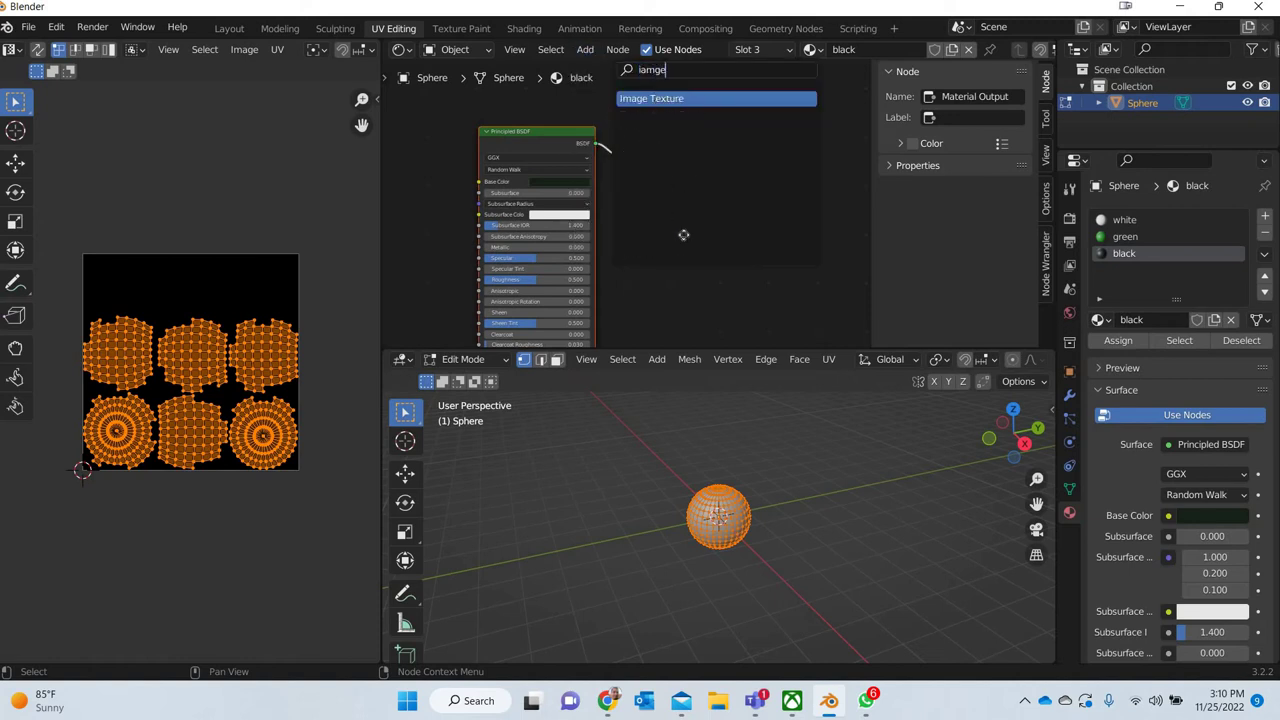
key(Return)
click(741, 258)
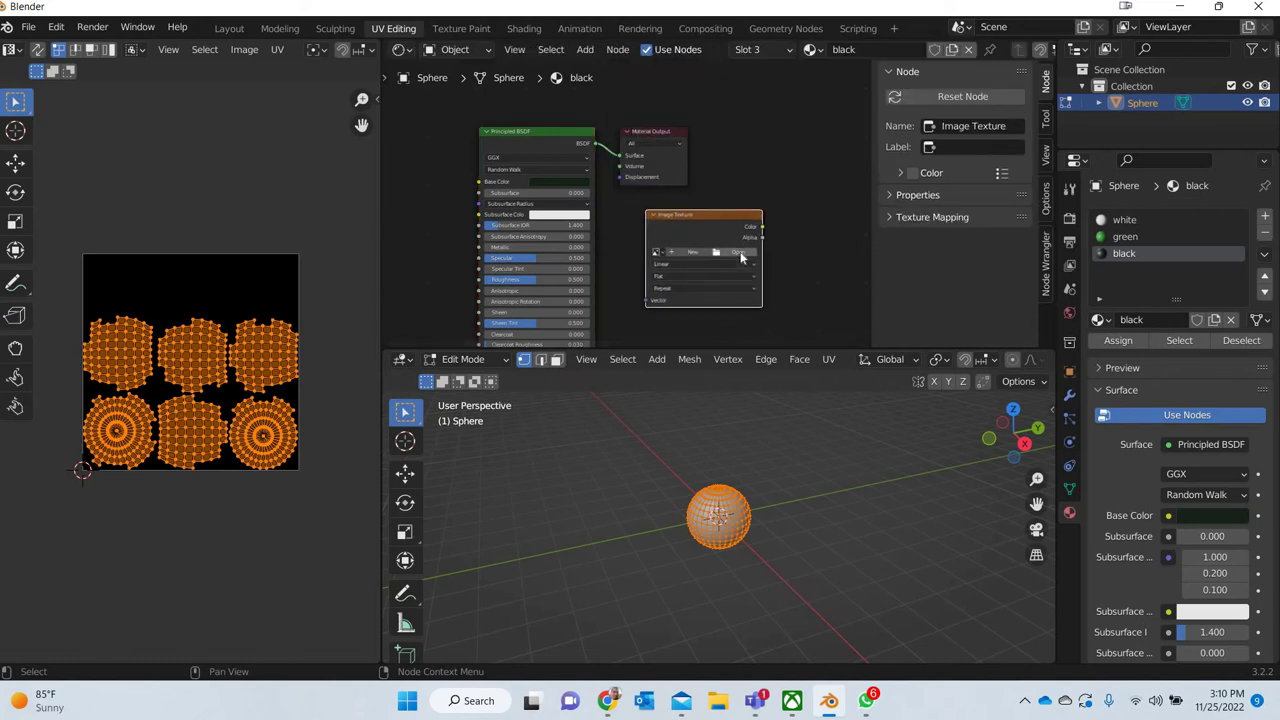
- Load eye.png from the Desktop into the black material's Image Texture node and nudge the node into place
click(741, 255)
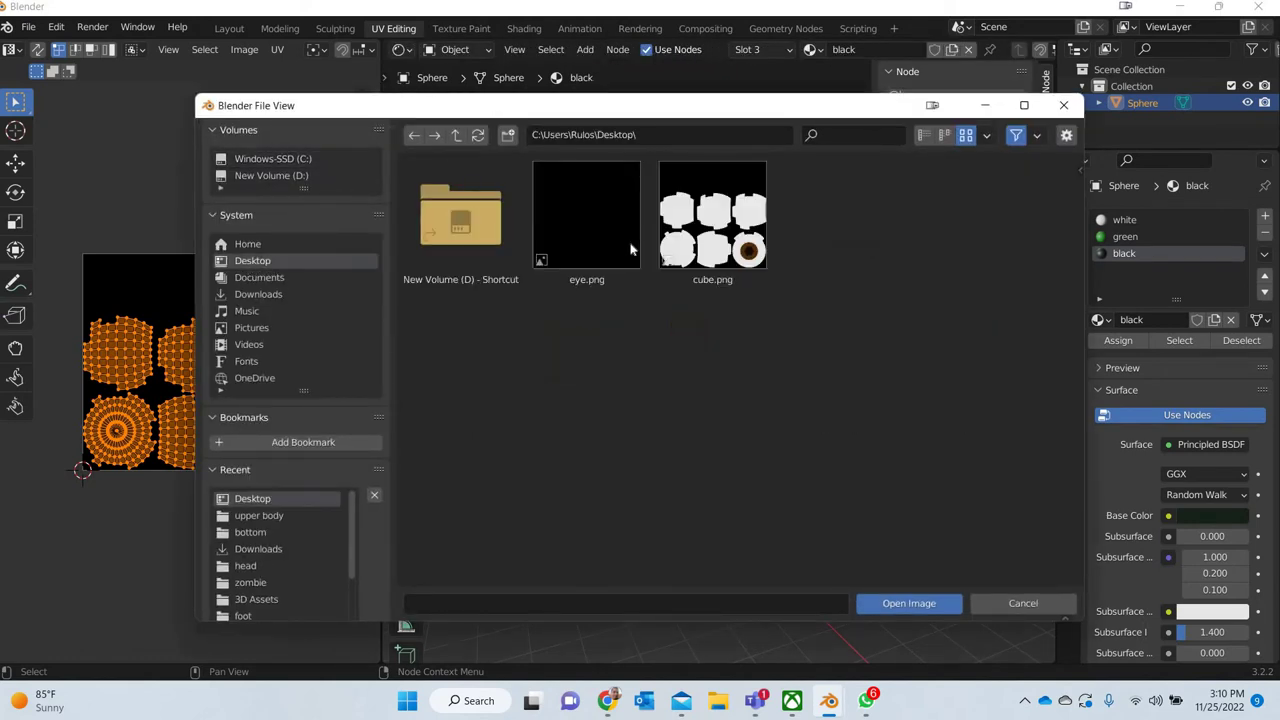
click(595, 222)
key(Return)
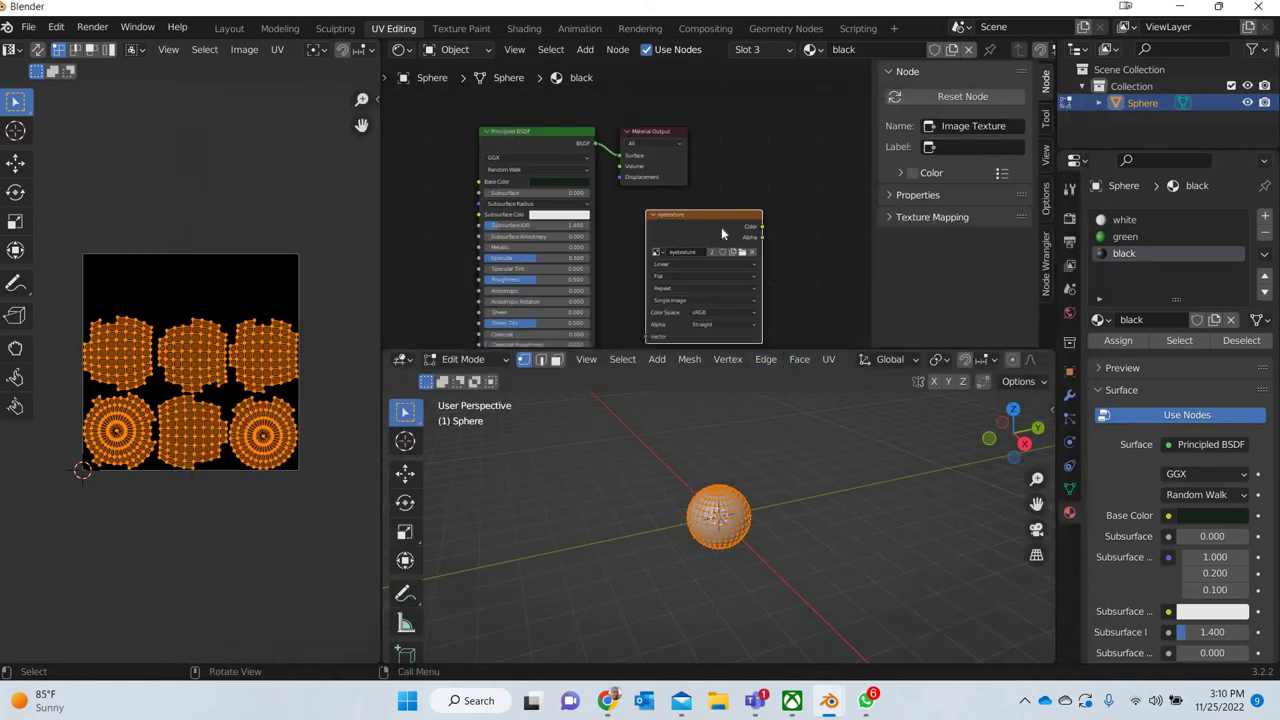
drag(719, 208, 715, 200)
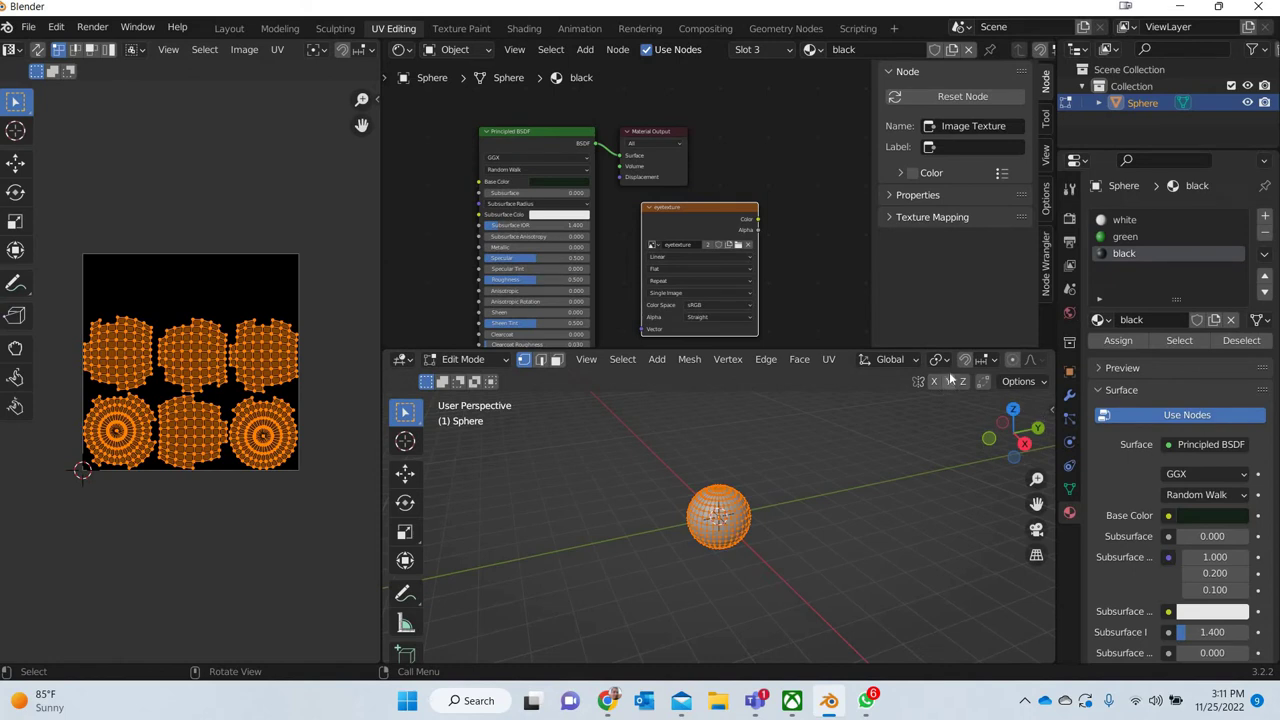
- Switch the 3D viewport to Material Preview shading and view the eyeball close up with its iris and pupil facing the camera
scroll(1023, 366, down, 5)
click(1018, 360)
middle_drag(724, 581, 714, 628)
scroll(718, 506, up, 5)
middle_drag(718, 508, 692, 234)
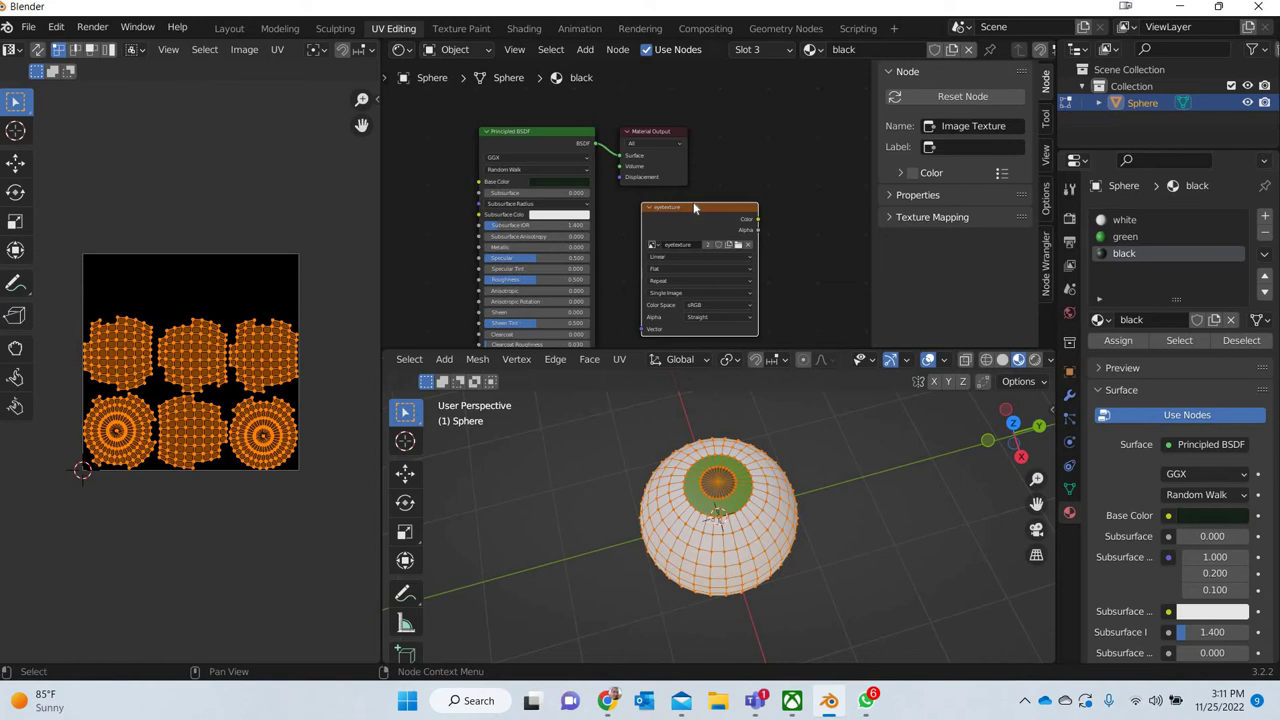
- Paste a copy of the eyetexture image node into the green material and place it beside the Material Output node
click(1125, 237)
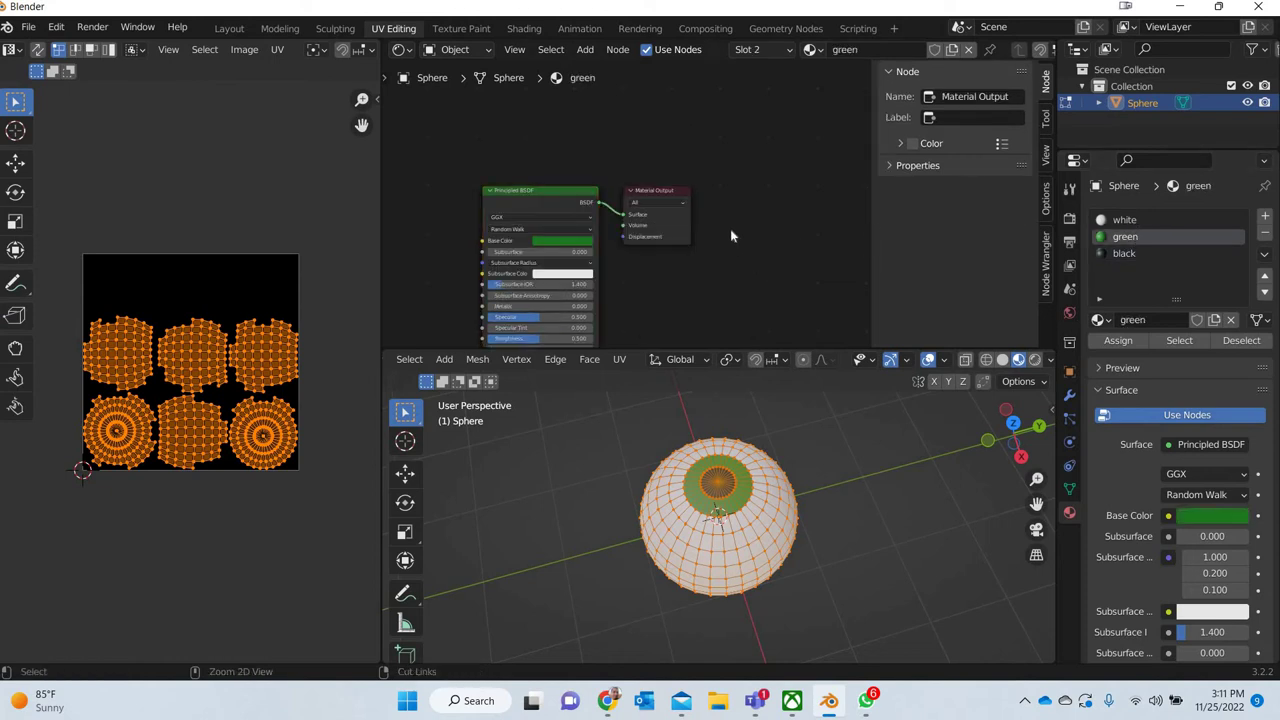
key(ctrl+v)
drag(720, 214, 810, 200)
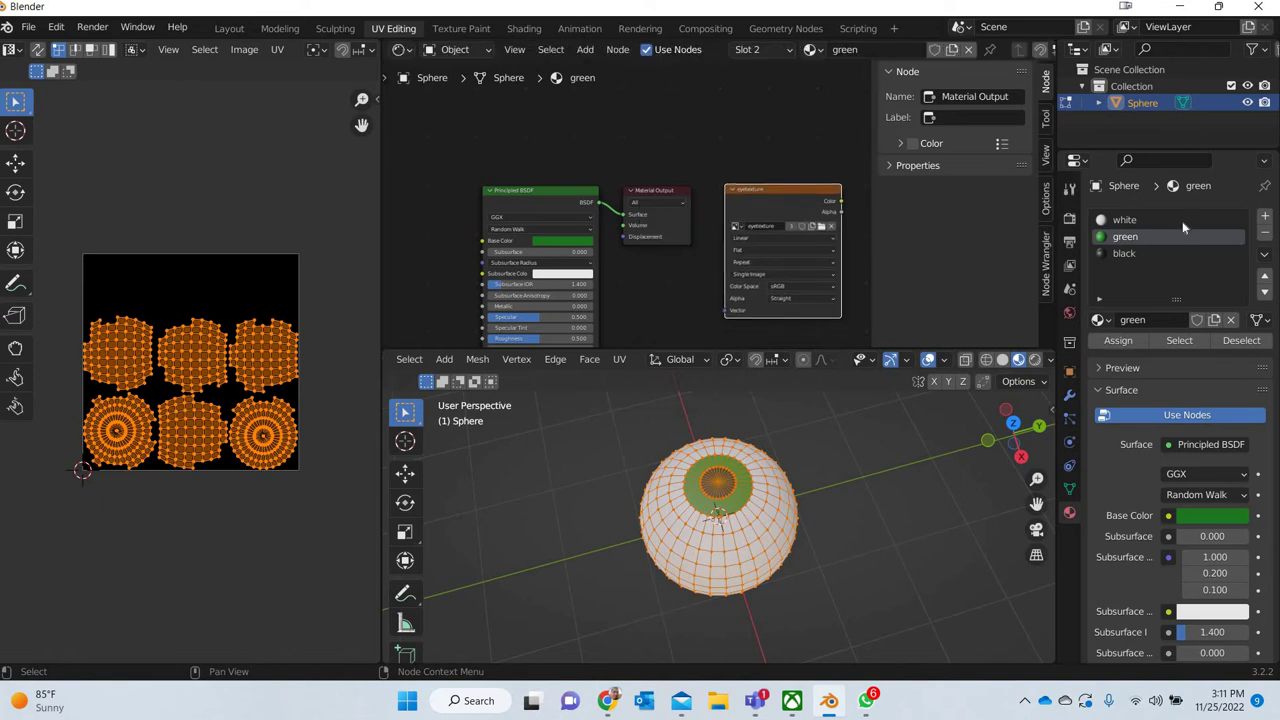
- Paste a copy of the eyetexture image node into the white material and place it clear of the Material Output node
click(1125, 219)
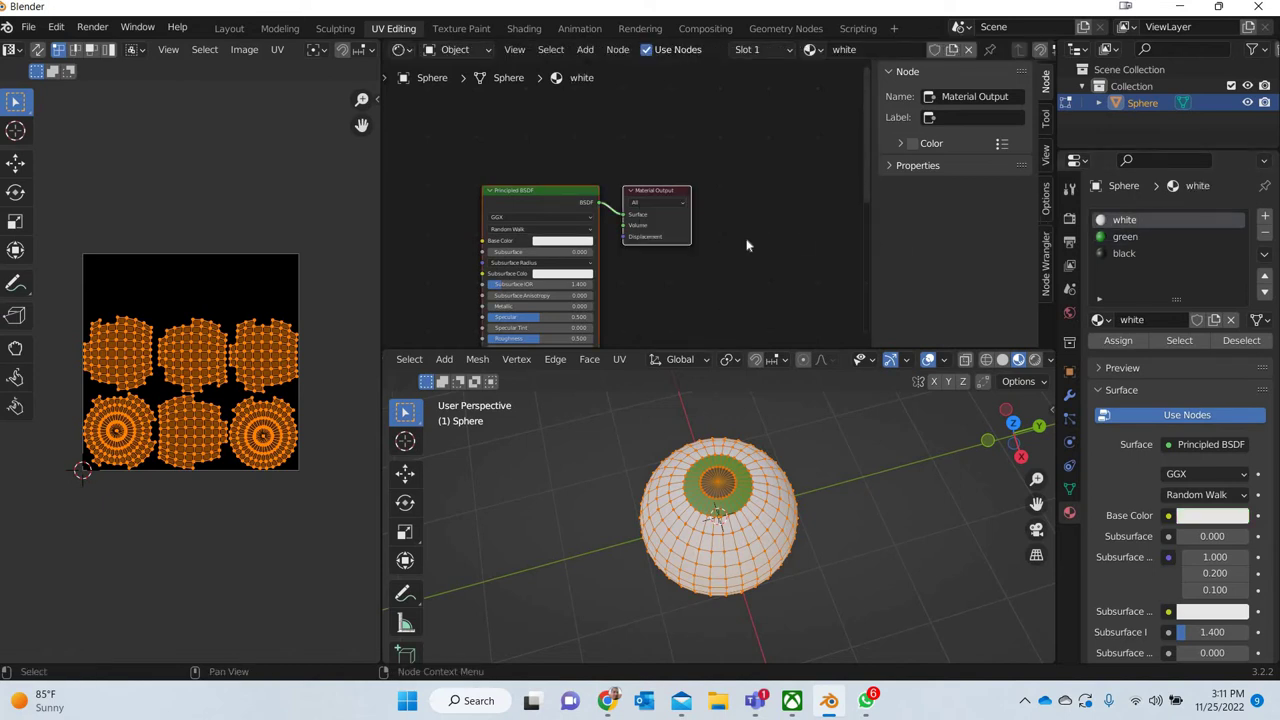
key(ctrl+v)
drag(636, 205, 719, 185)
middle_drag(751, 171, 651, 138)
drag(670, 169, 675, 180)
- Check the image node in the green, black and white materials, and make UVMap render-active while eye uv is selected
click(1125, 237)
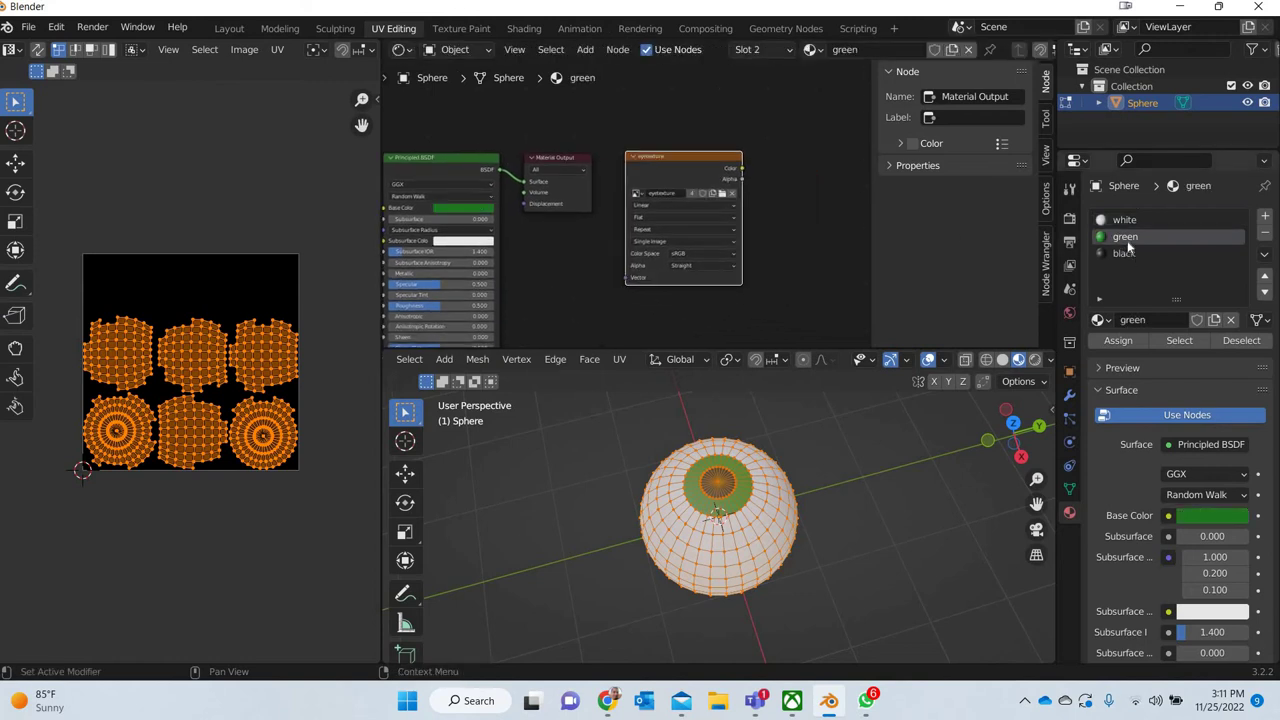
click(1128, 250)
click(1127, 236)
click(1124, 225)
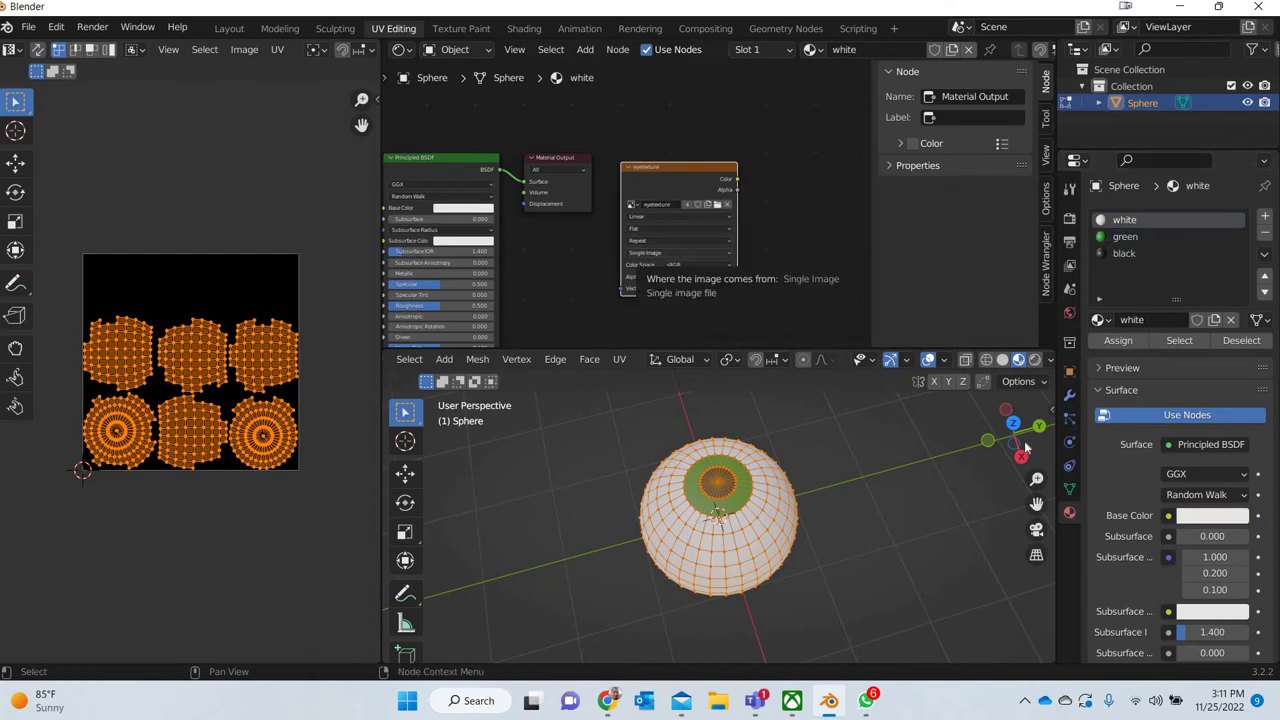
click(1070, 488)
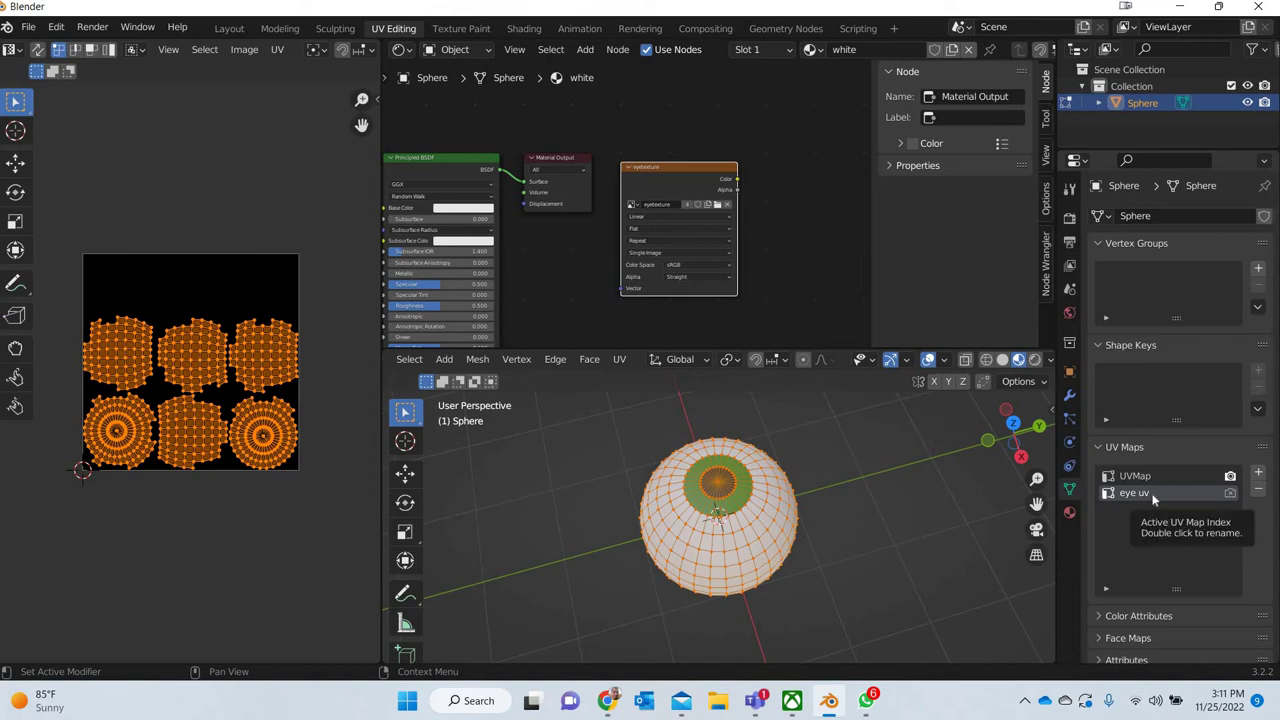
- Change the scene's render engine to Cycles
click(1068, 221)
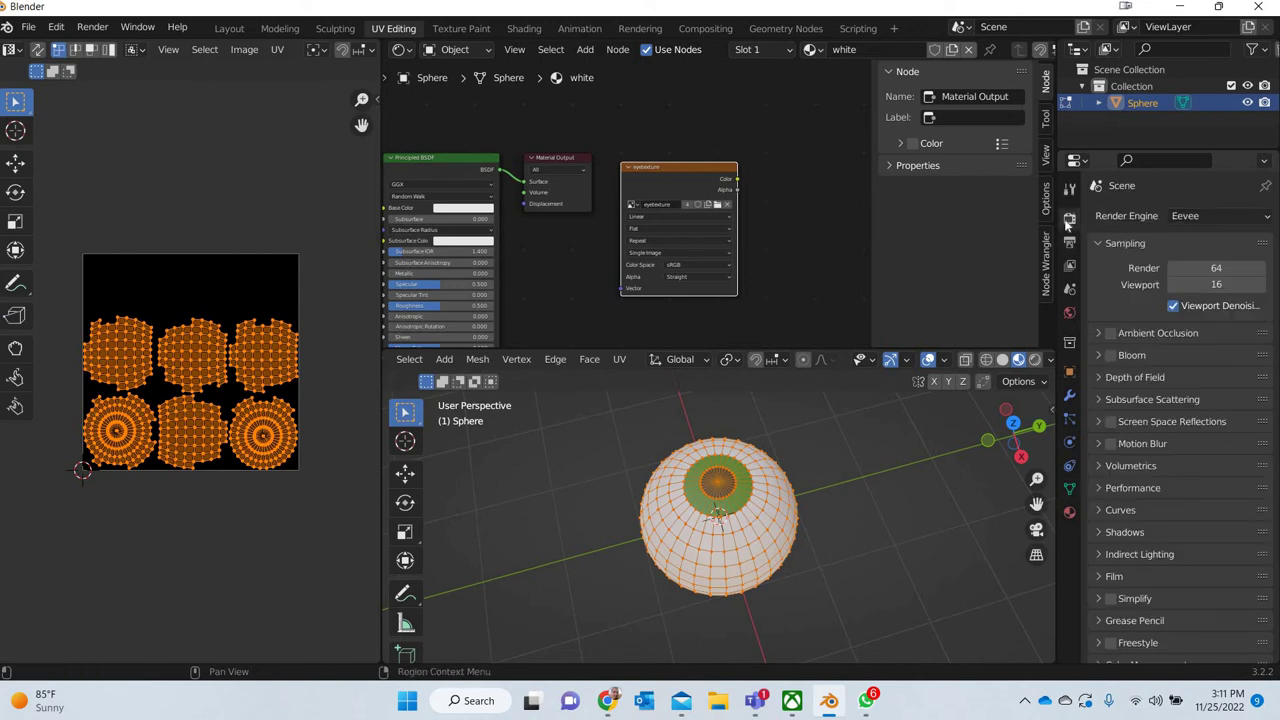
click(1205, 216)
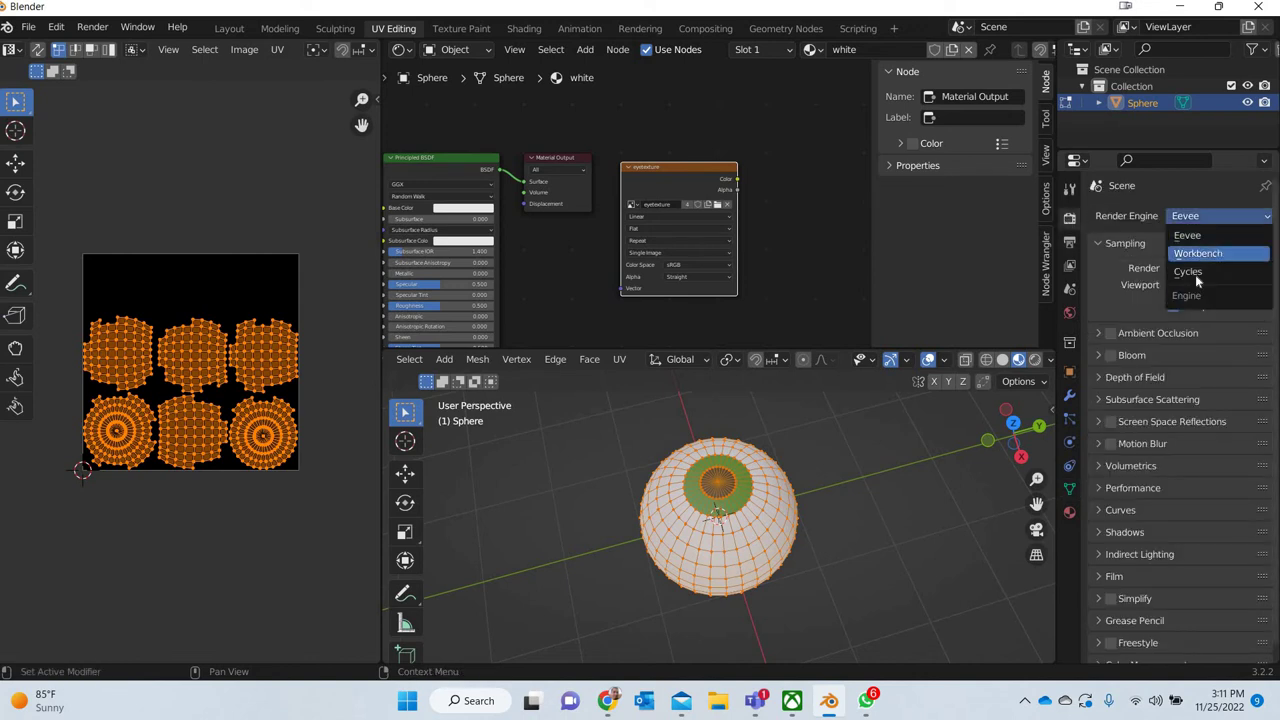
click(1196, 274)
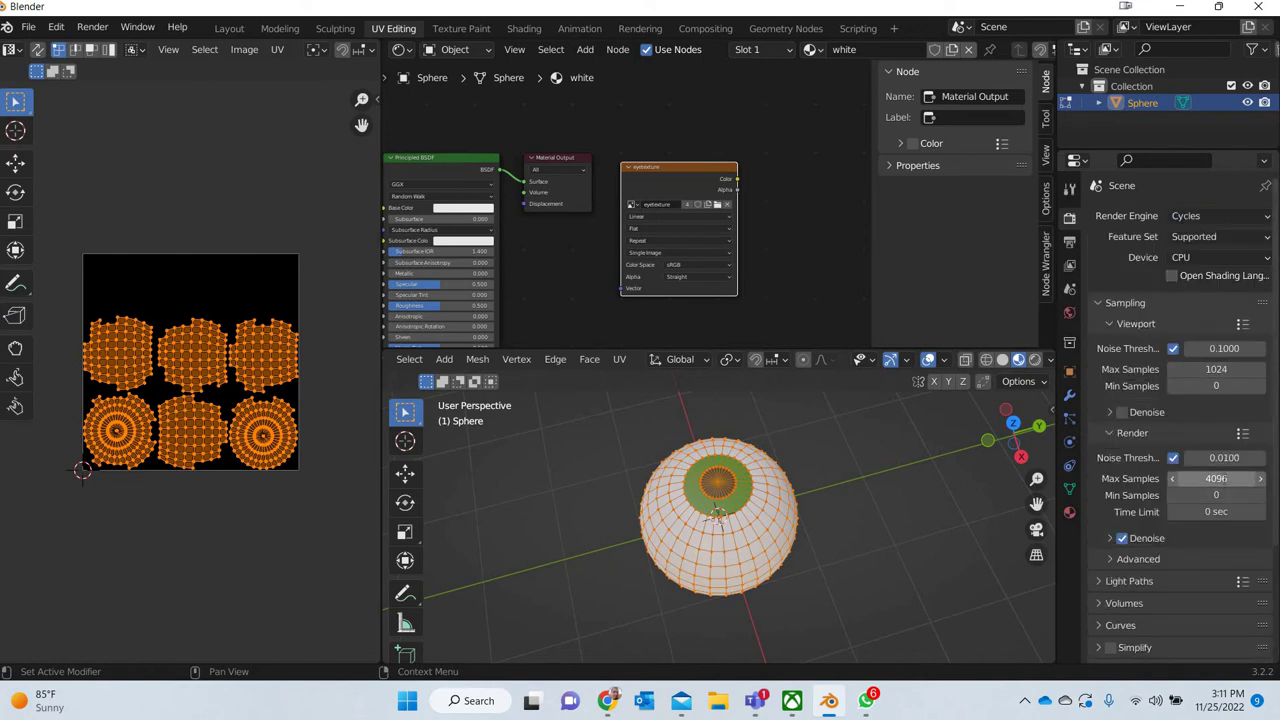
- Set the render samples to 240 and disable the render noise threshold
click(1216, 479)
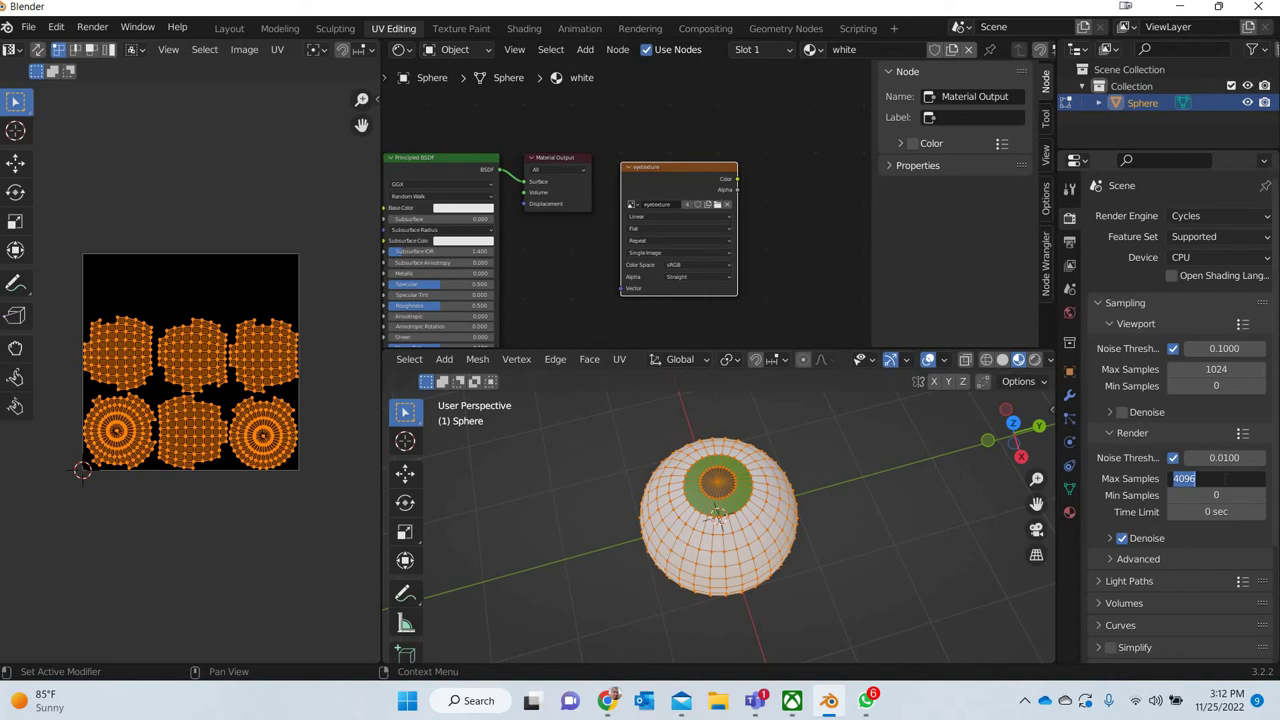
text(240)
key(Return)
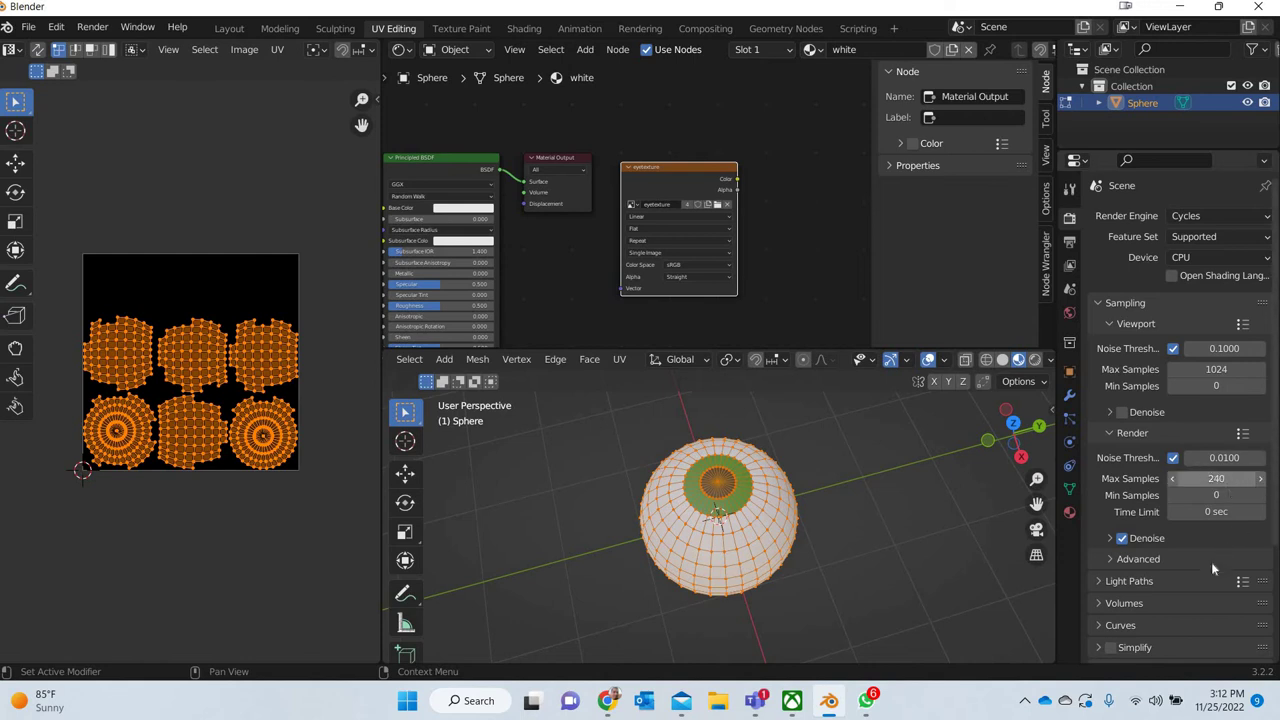
click(1172, 458)
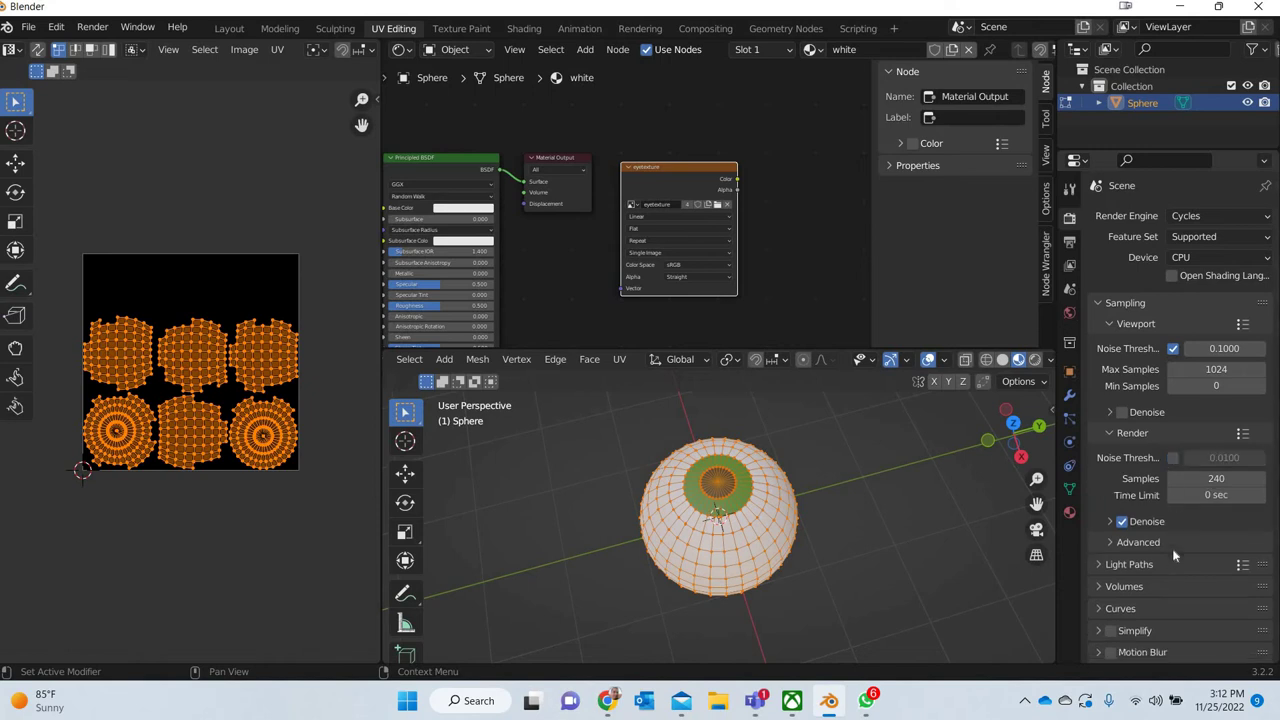
- Set the bake type to Diffuse and turn off the Direct and Indirect contributions so only Color is baked
scroll(1175, 555, down, 3)
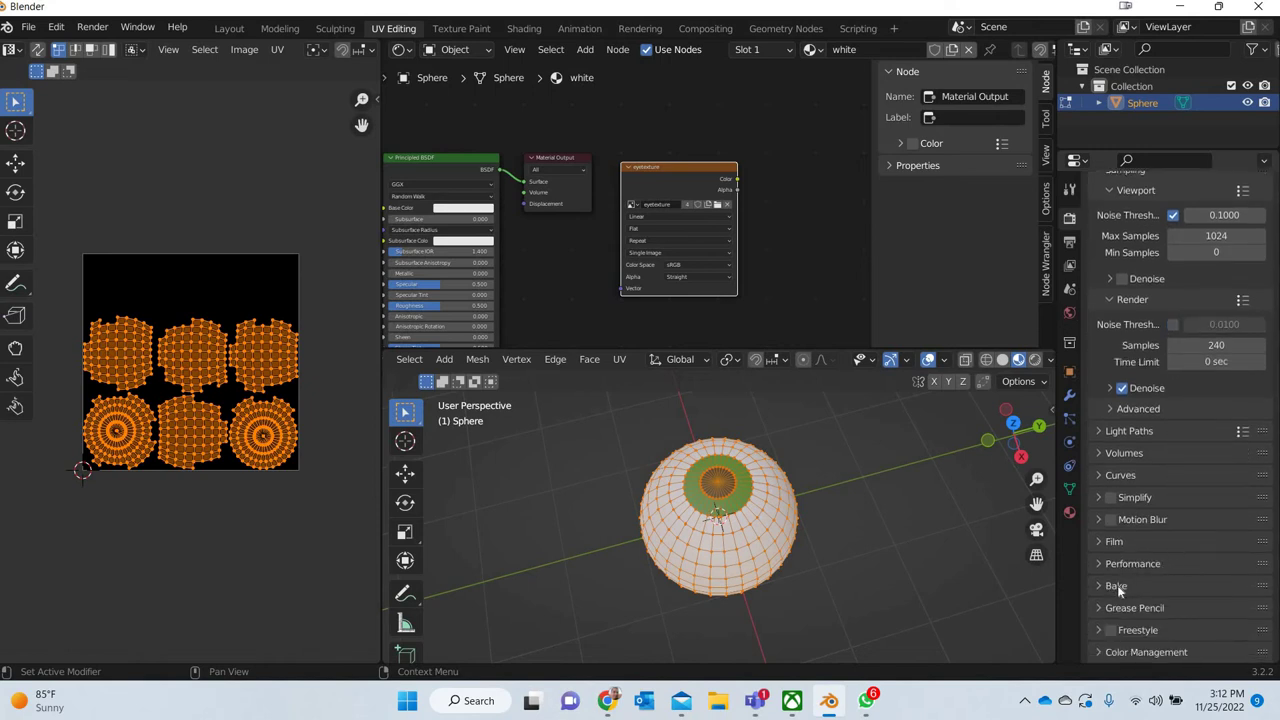
click(1140, 585)
scroll(1150, 575, down, 4)
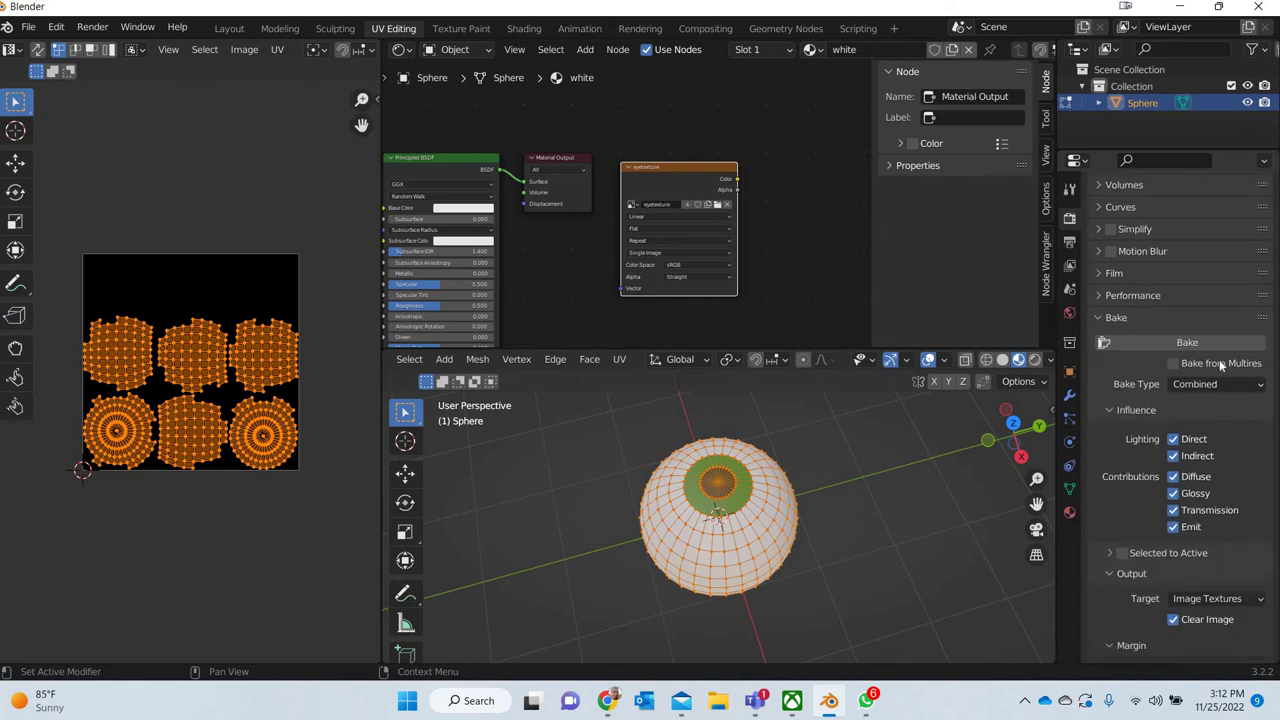
scroll(1152, 575, down, 3)
click(1218, 358)
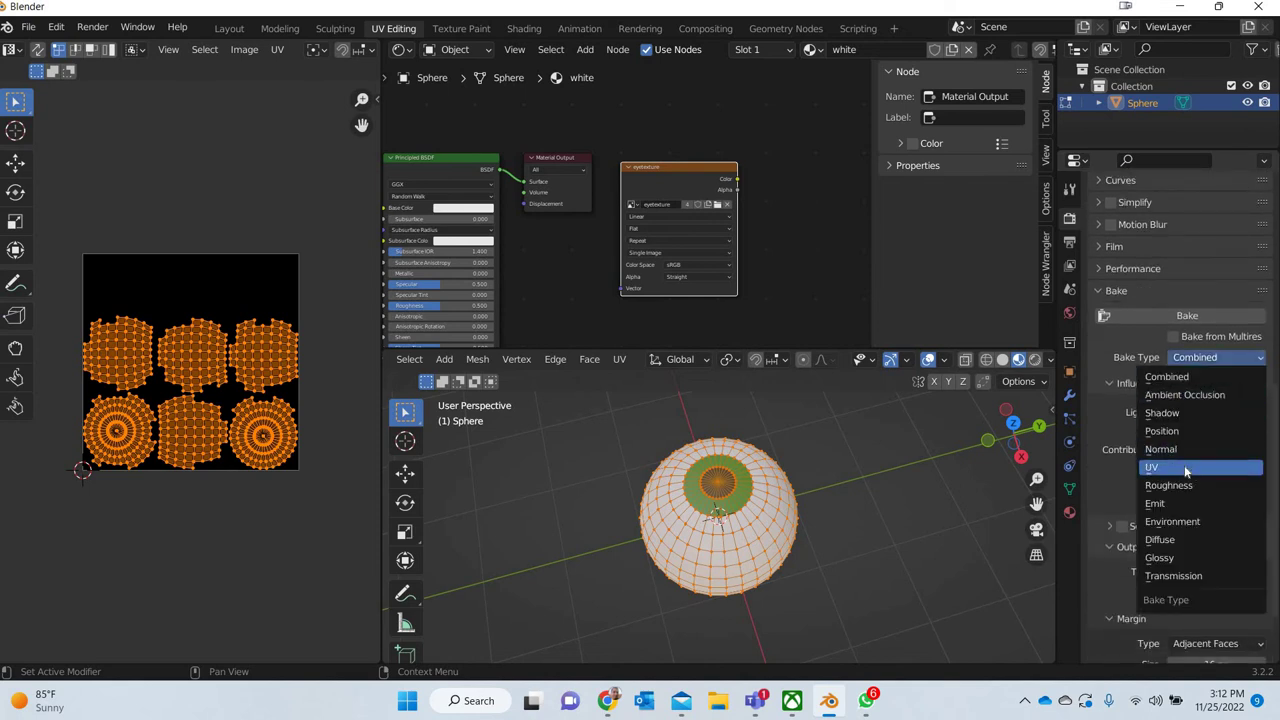
click(1178, 539)
click(1205, 420)
click(1201, 432)
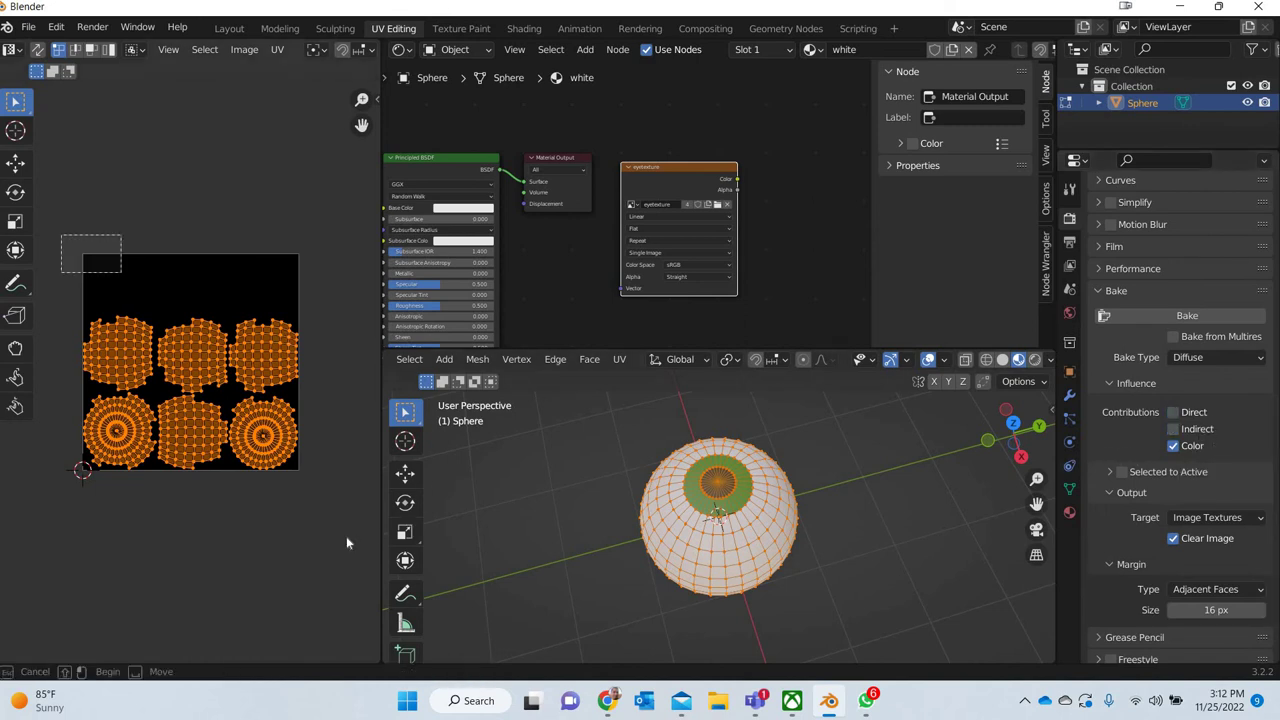
- Bake the diffuse color into the eyetexture image and examine the margin around the UV islands
drag(347, 538, 360, 535)
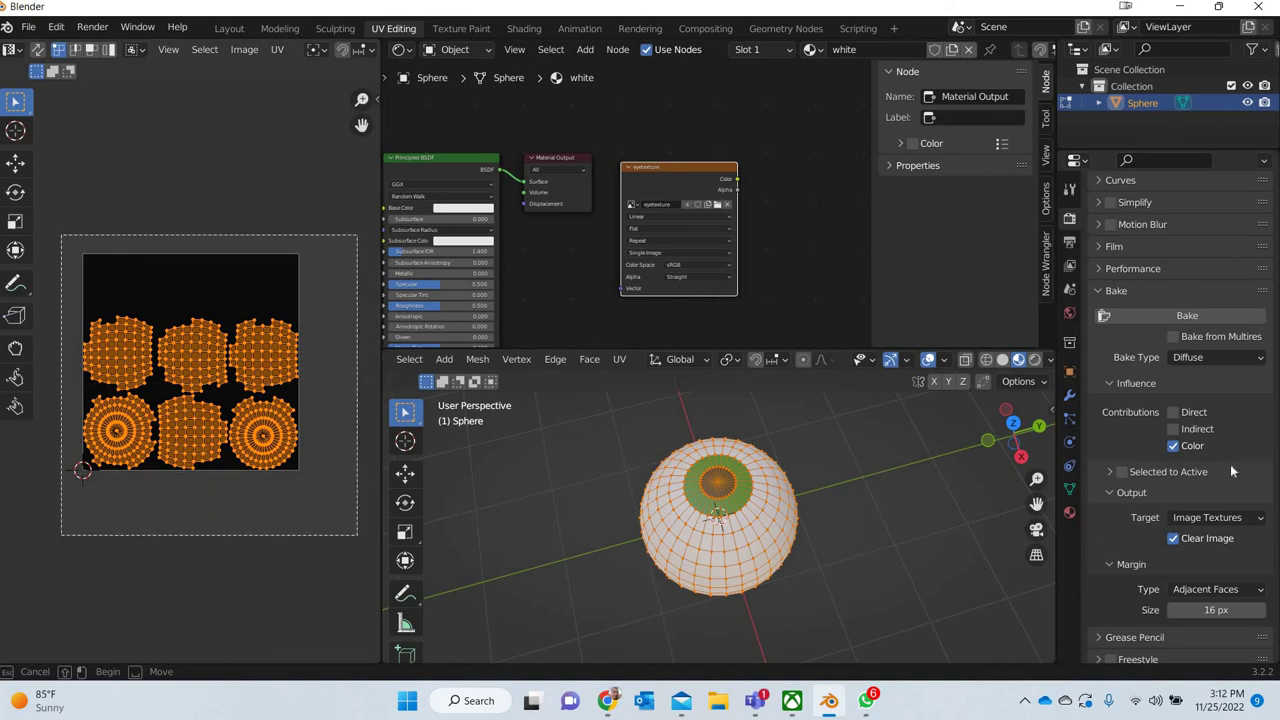
click(1188, 317)
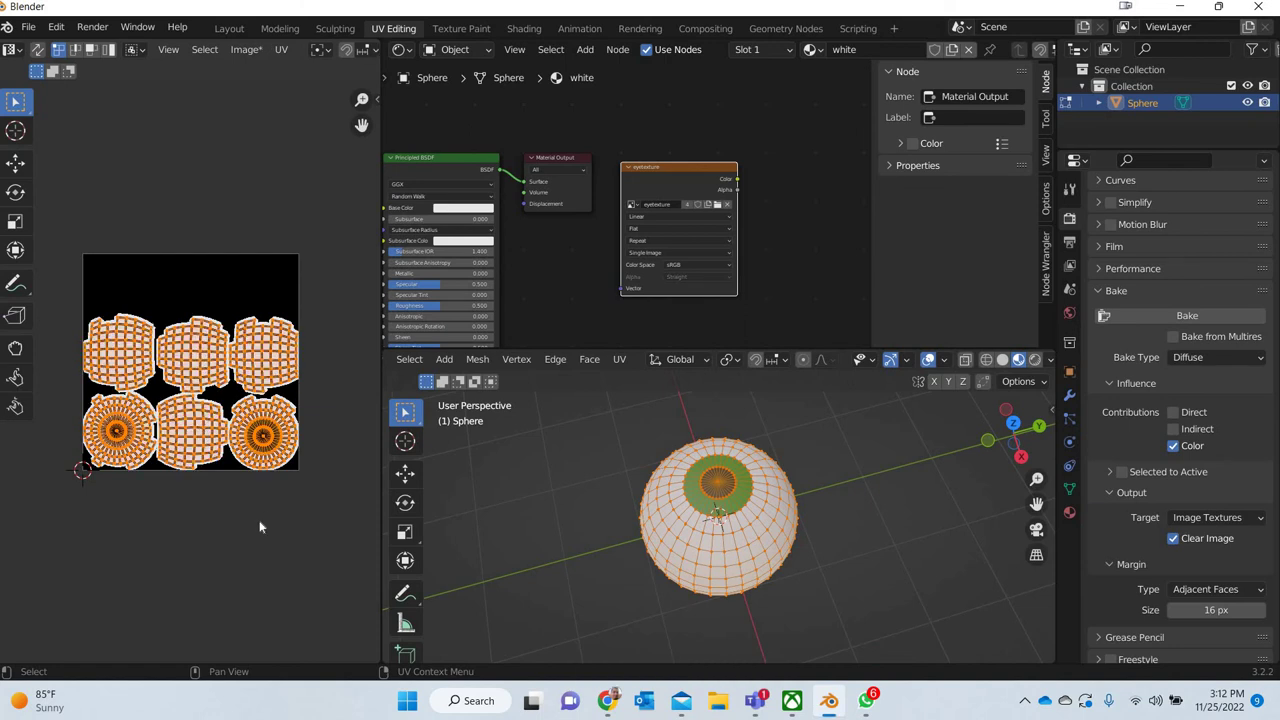
scroll(257, 521, up, 5)
scroll(258, 523, down, 5)
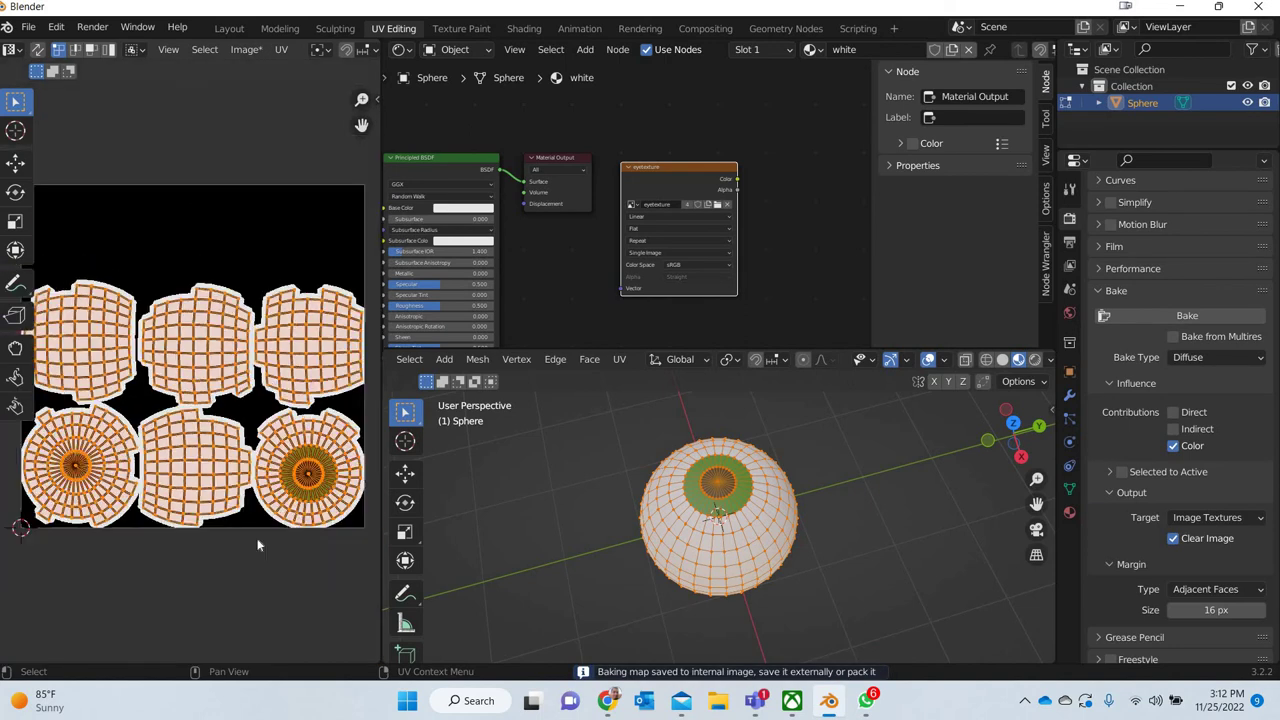
middle_drag(287, 446, 299, 421)
scroll(300, 425, up, 5)
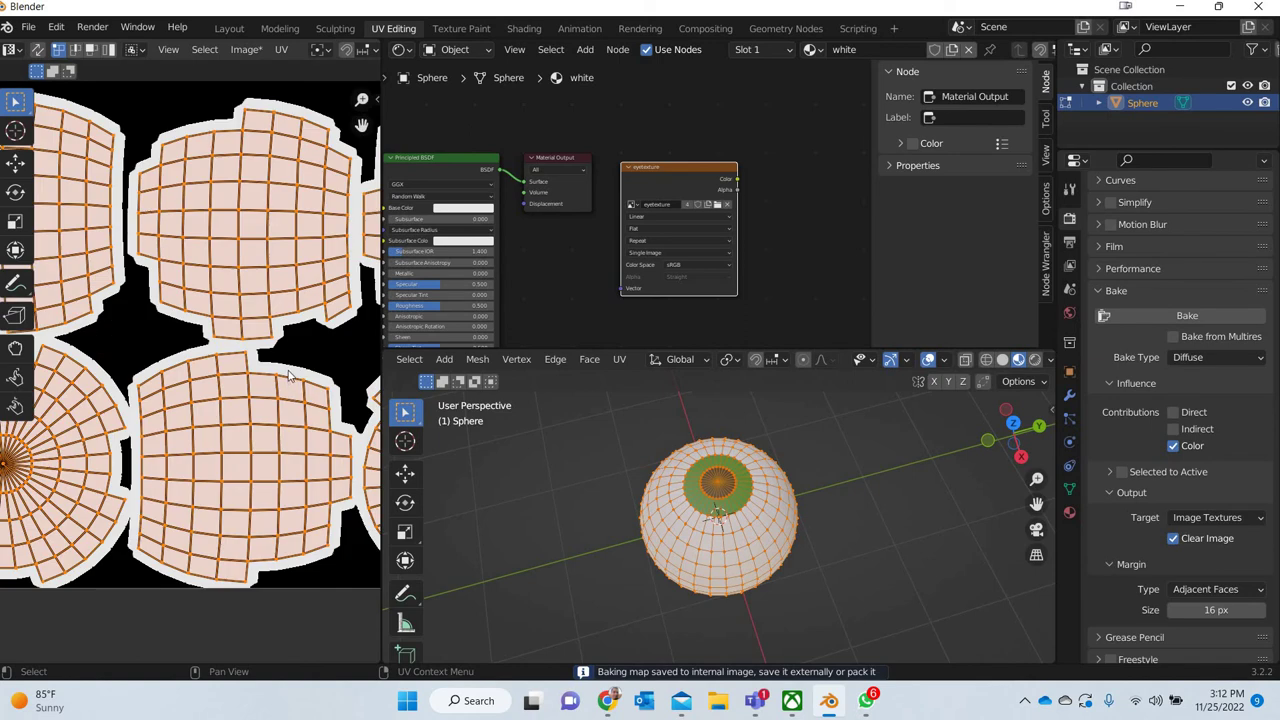
- Set the bake margin size to 2 px and bake the diffuse color into the eyetexture image again
click(1216, 610)
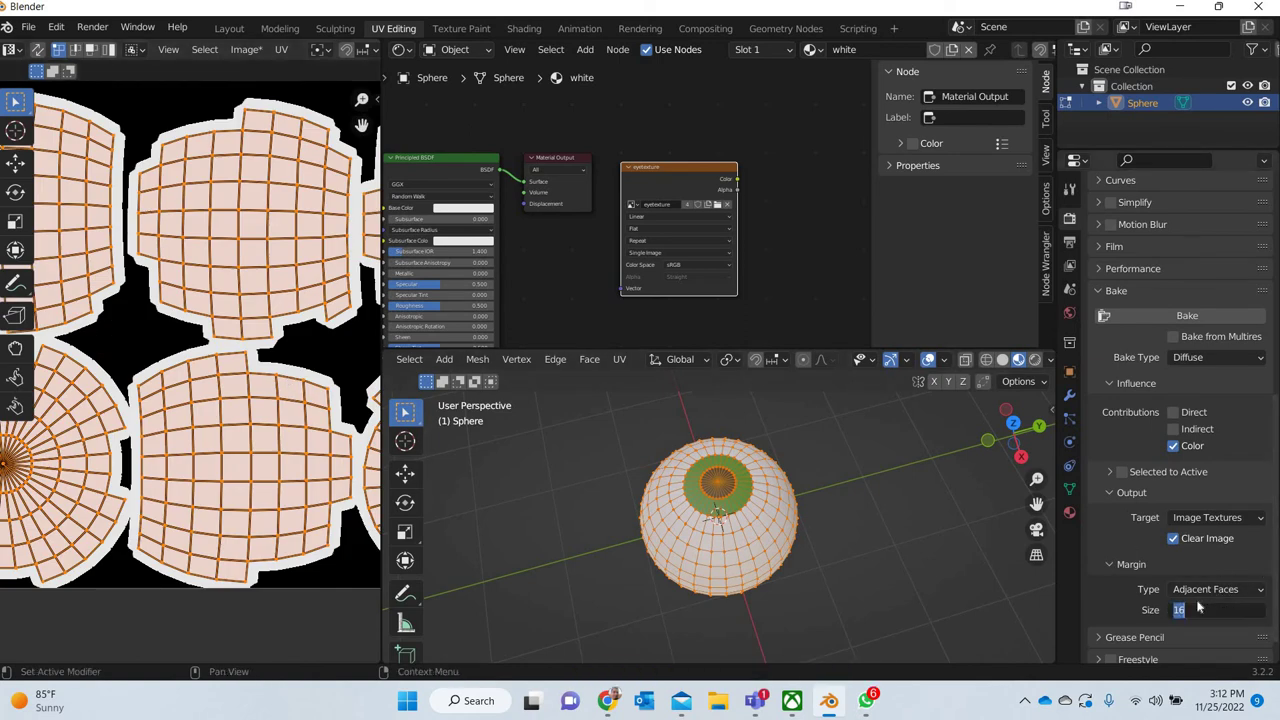
text(2)
key(Return)
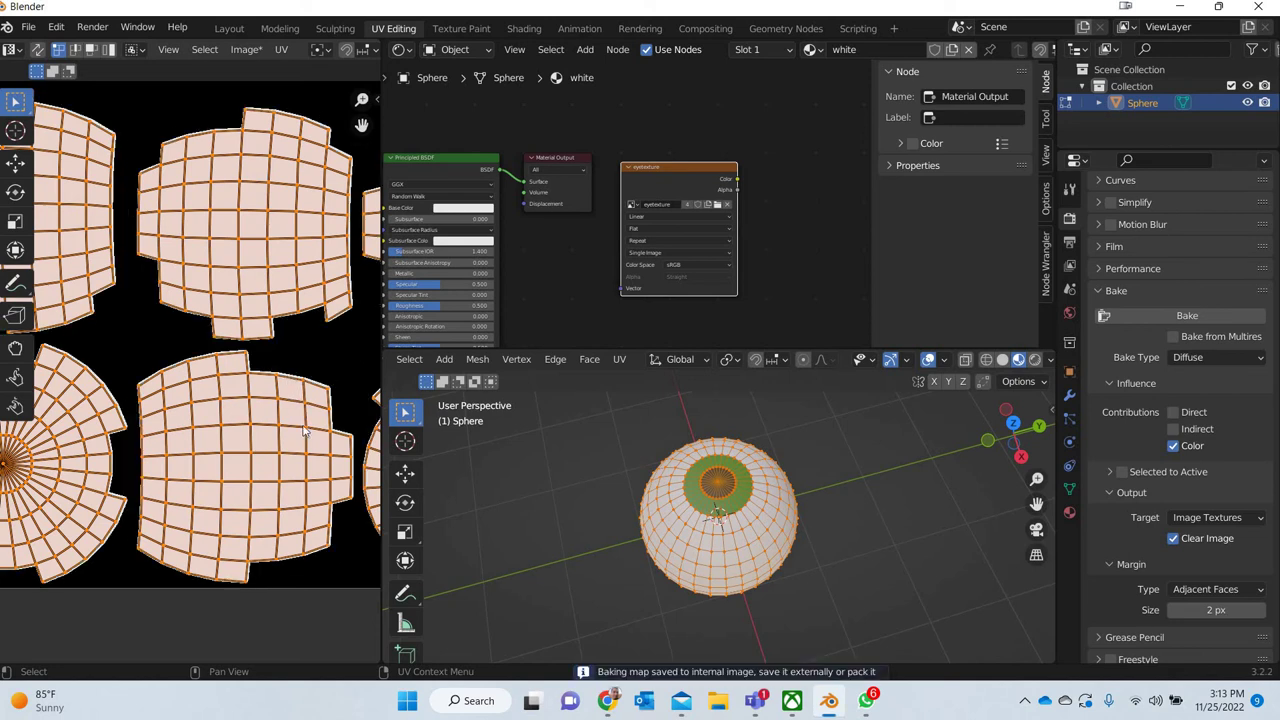
scroll(300, 455, down, 6)
middle_drag(273, 463, 246, 461)
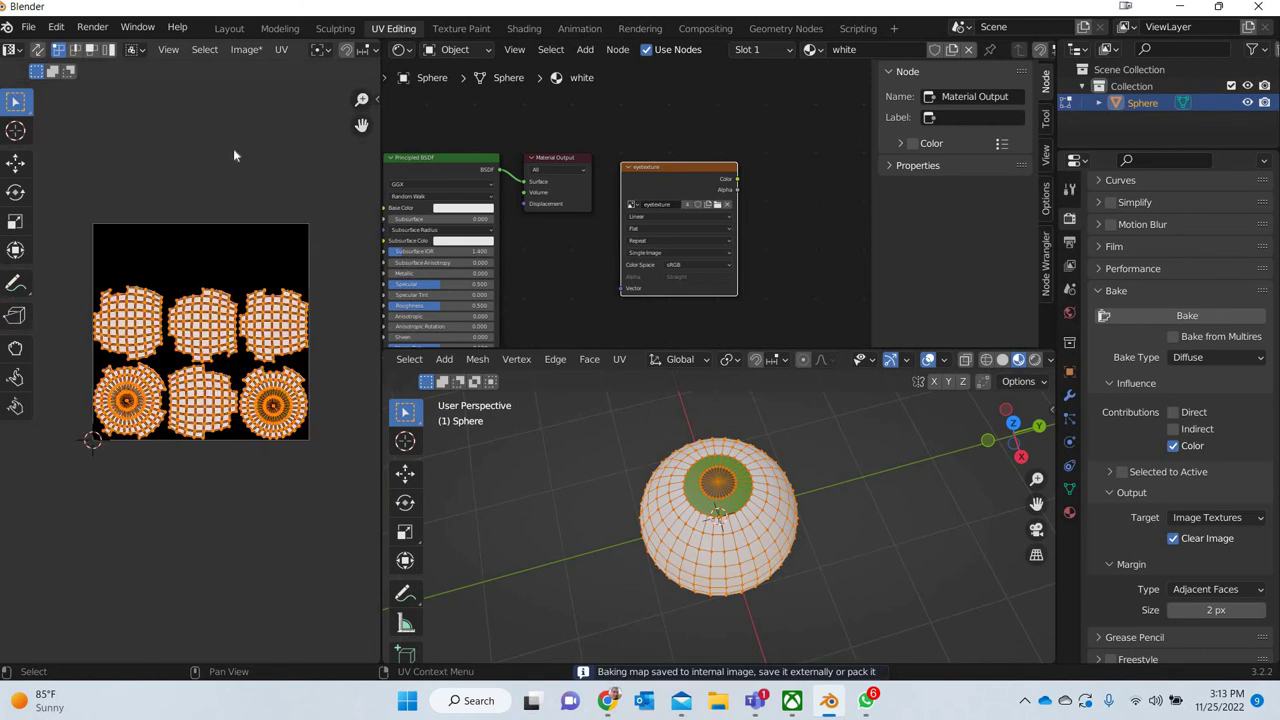
- Save the baked image to eye.png and deselect the whole mesh
click(246, 50)
click(268, 190)
key(alt+a)
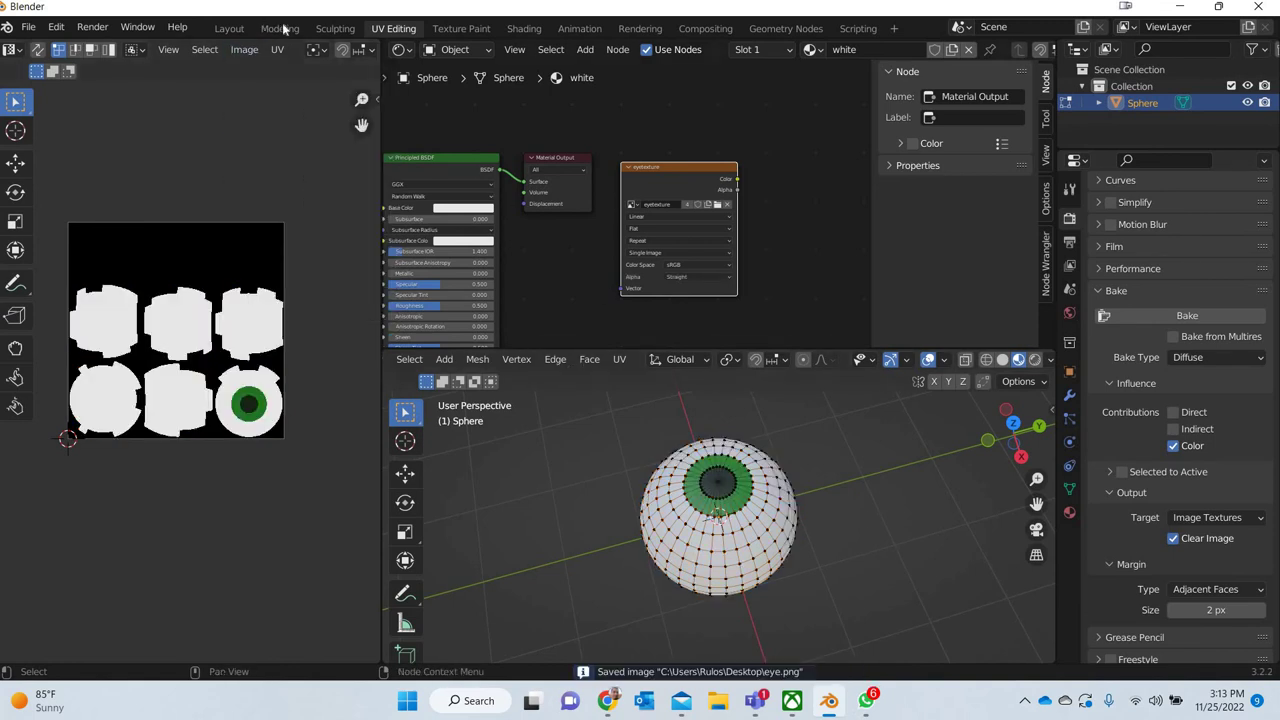
- In the Modeling workspace's Object Mode, remove the green and black material slots from the sphere, keeping only white
click(280, 28)
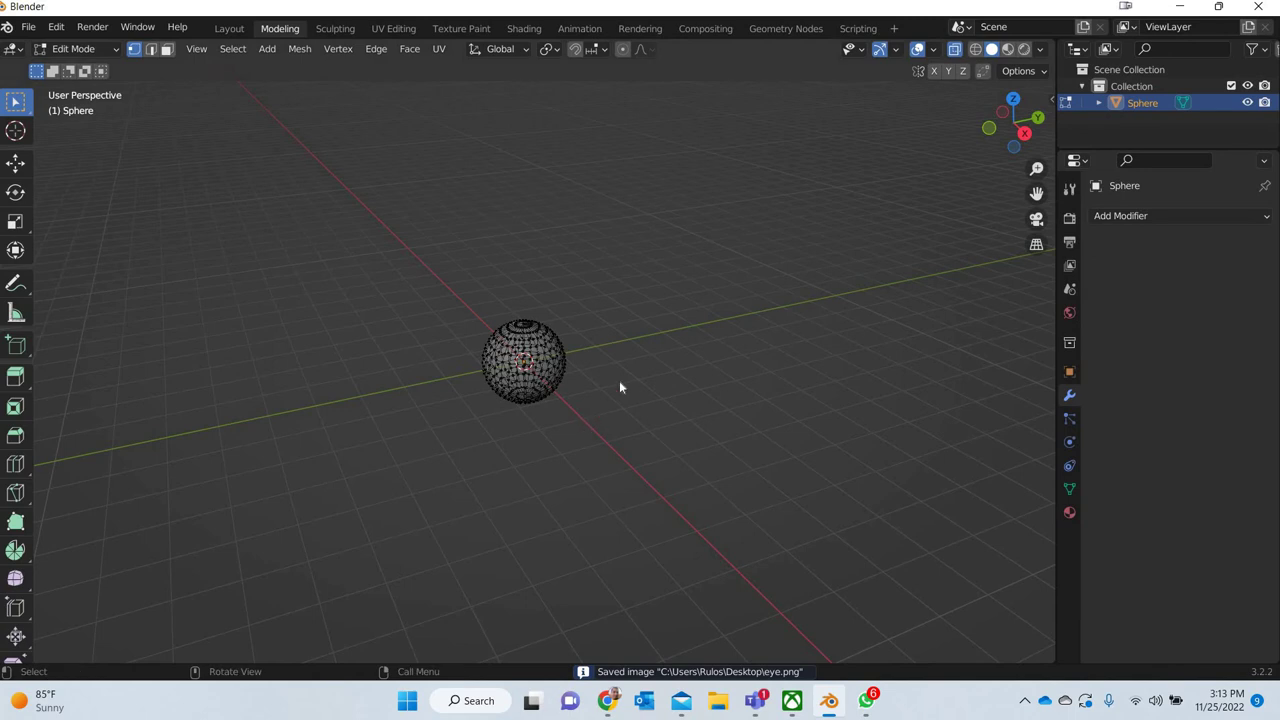
key(Tab)
middle_drag(843, 291, 648, 357)
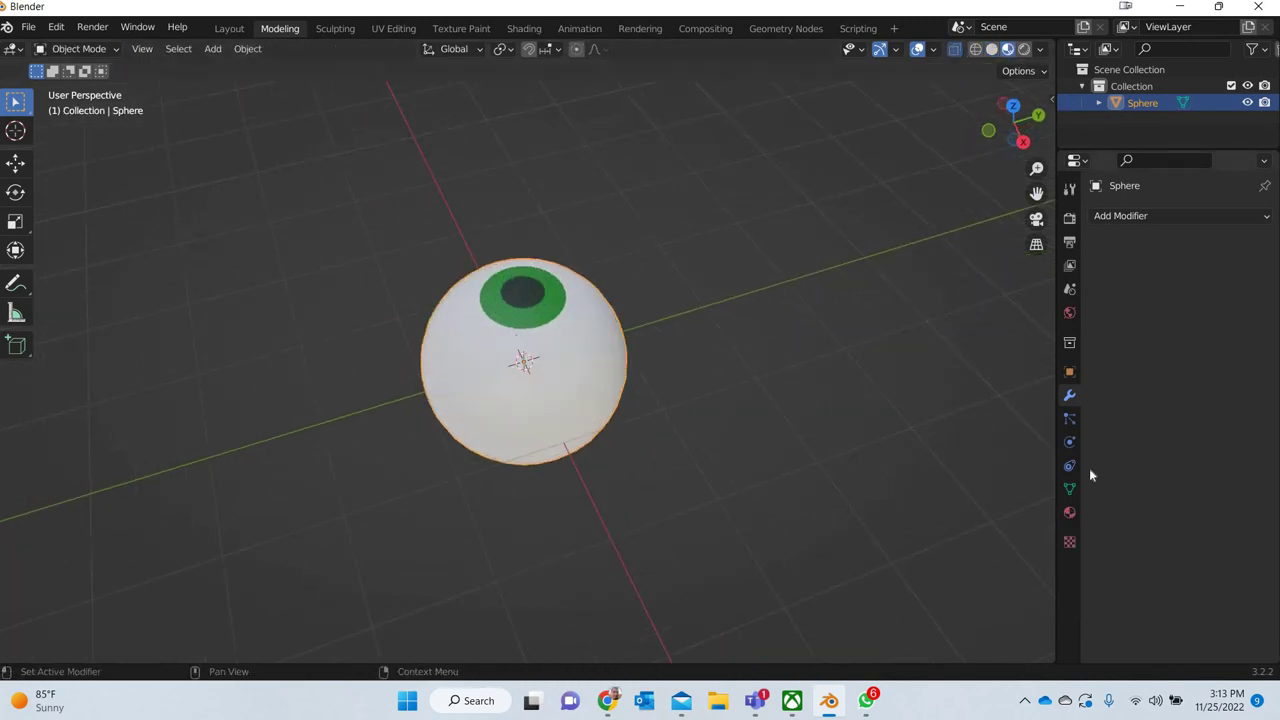
click(1069, 512)
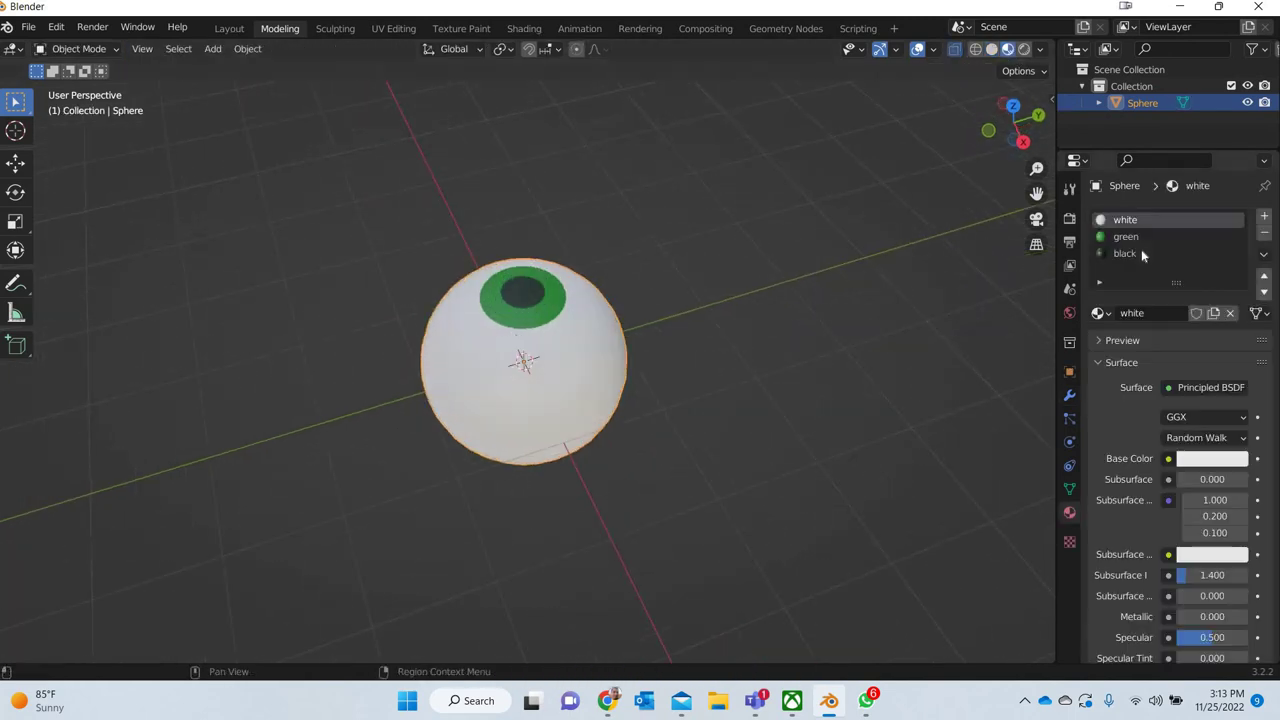
click(1142, 238)
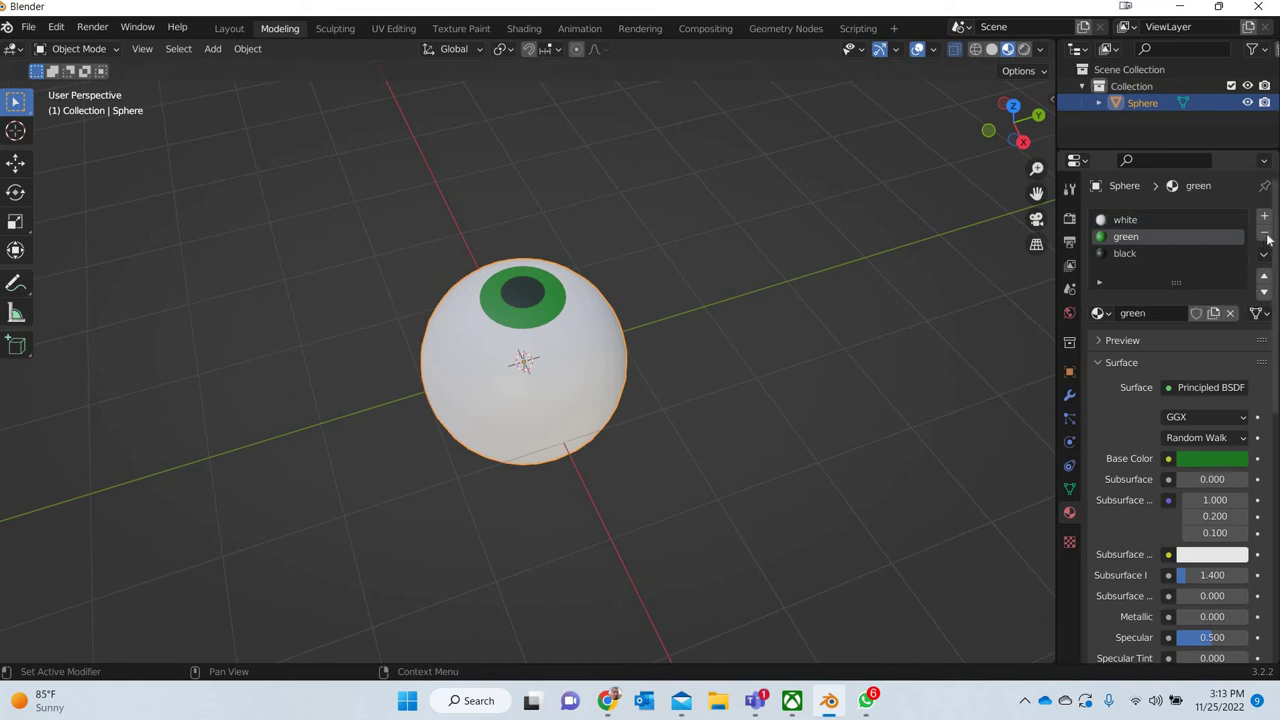
click(1264, 232)
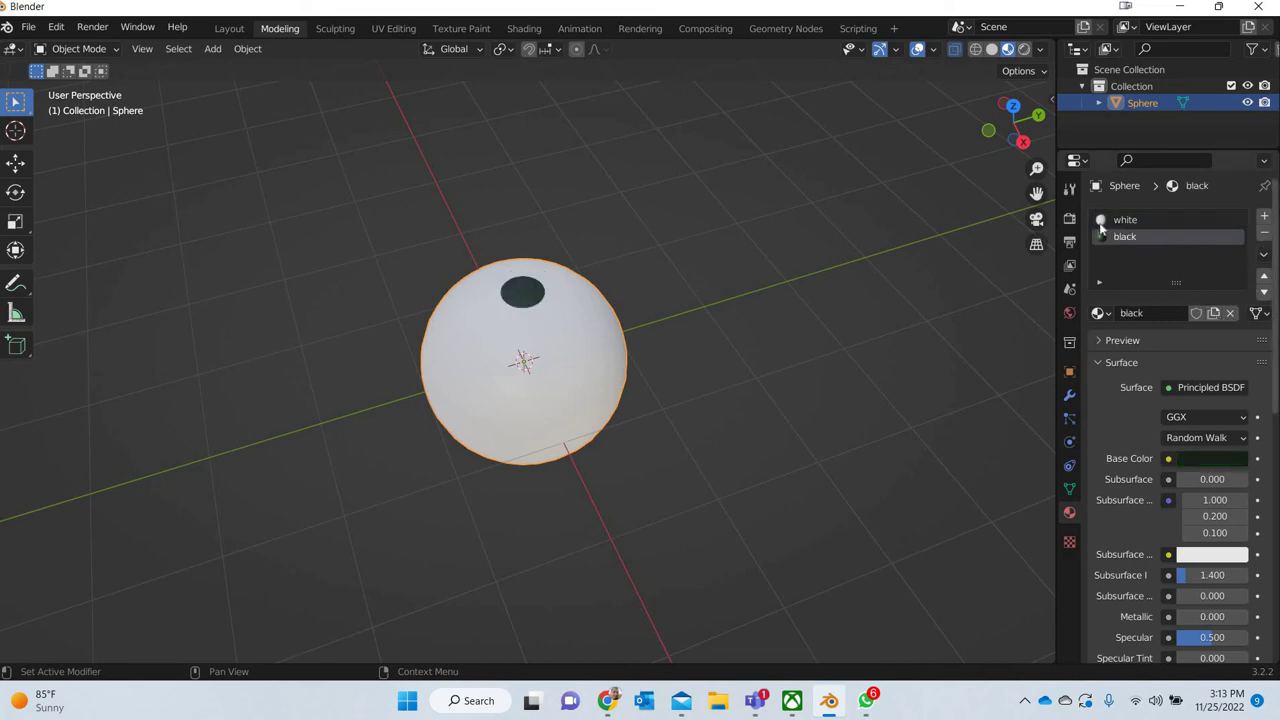
click(1264, 232)
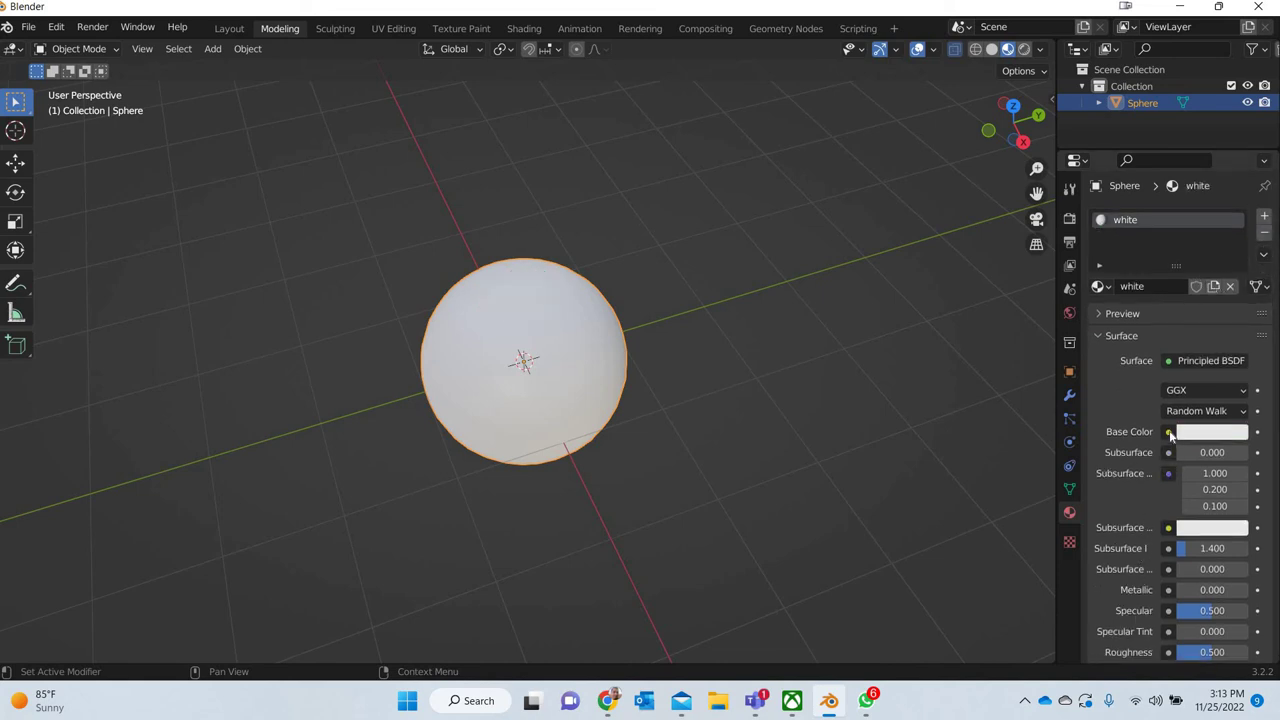
- Give the white material's Base Color an Image Texture and load the saved eye image into it
click(1169, 432)
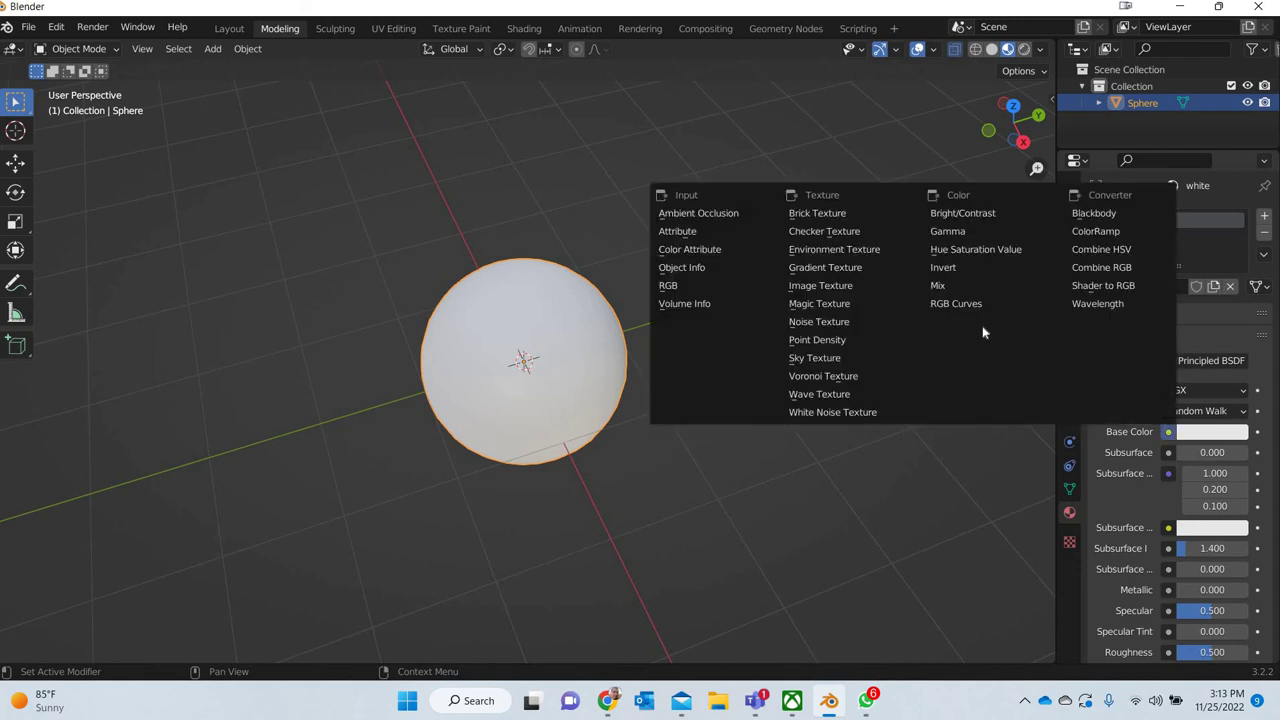
click(815, 286)
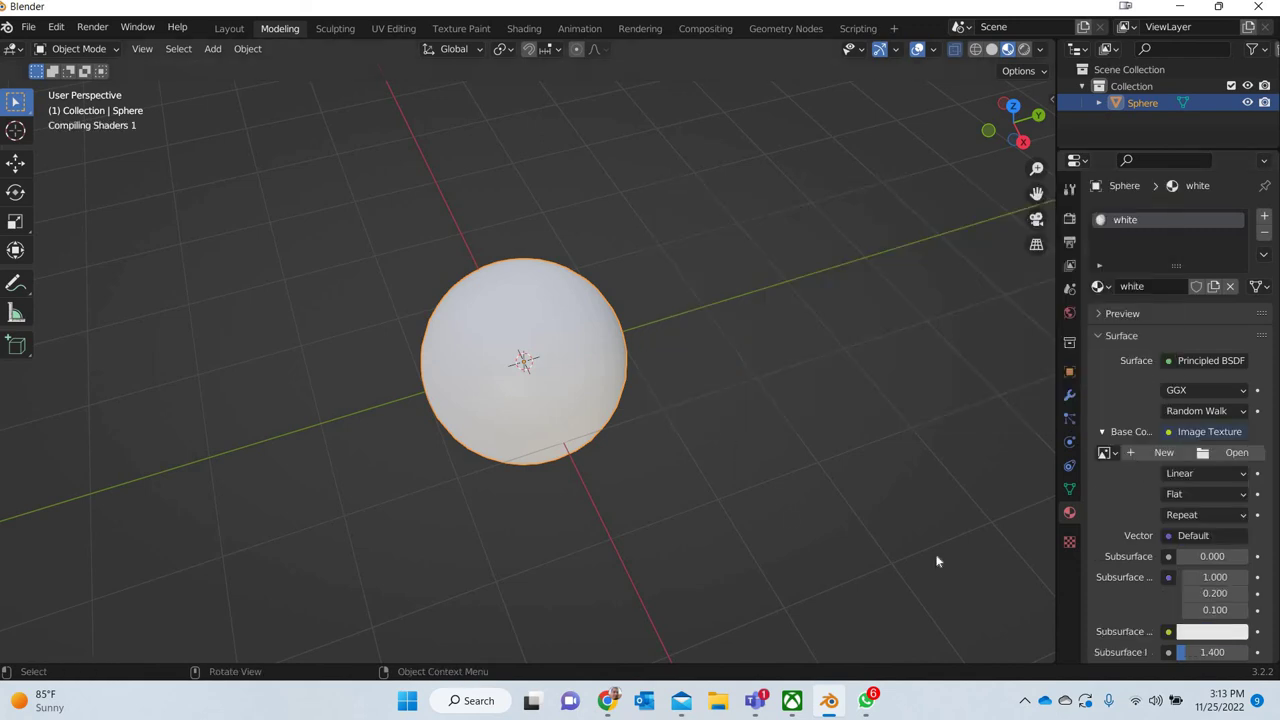
click(1236, 453)
click(253, 261)
click(625, 245)
click(928, 606)
- Make eye uv the render-active UV map and inspect the baked texture on the eyeball
middle_drag(411, 277, 1075, 490)
click(1070, 489)
click(1124, 447)
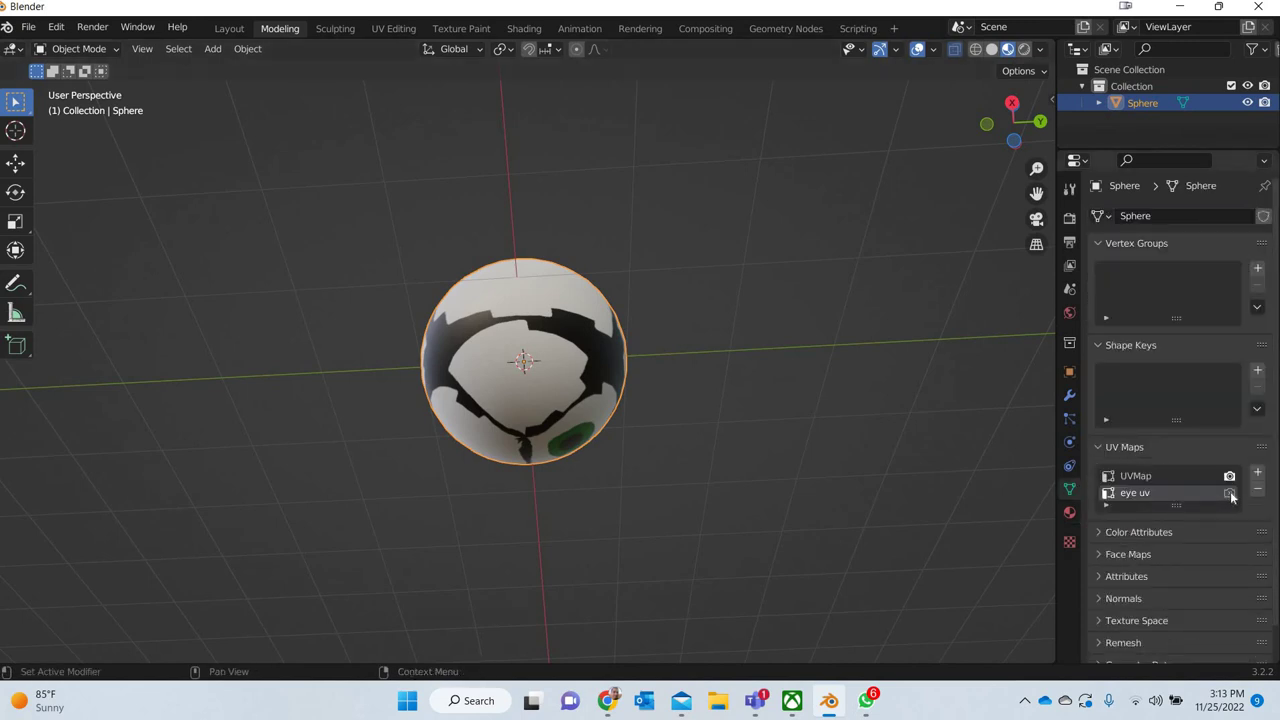
middle_drag(523, 562, 615, 461)
scroll(615, 461, up, 2)
scroll(572, 463, up, 2)
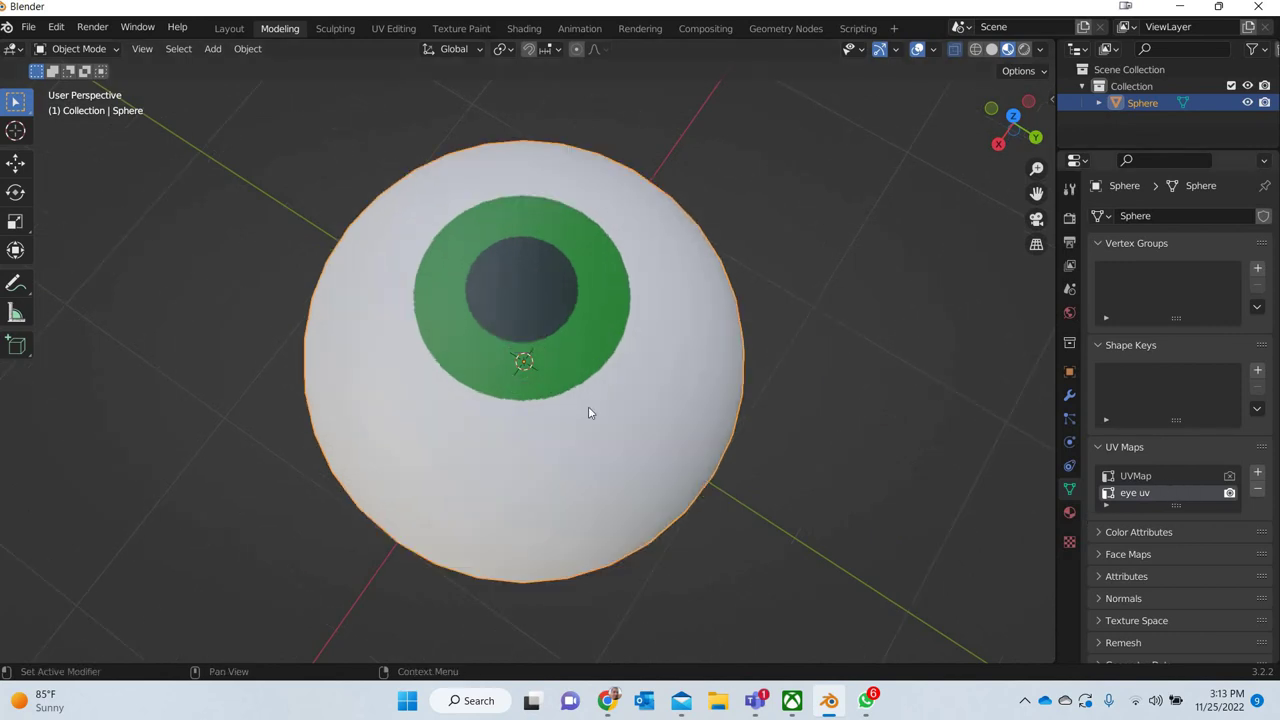
middle_drag(586, 397, 588, 352)
scroll(588, 404, down, 2)
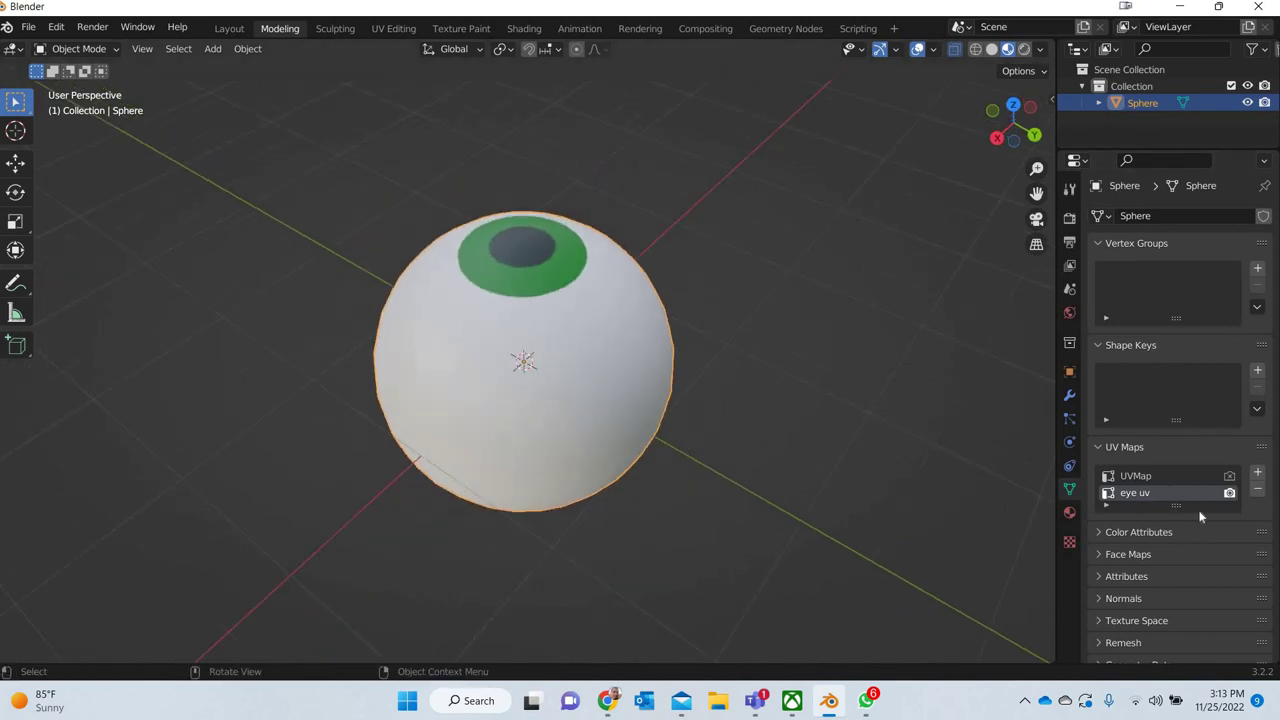
- Make UVMap the active and render-active map, and display its layout over the texture in UV Editing with the sphere's visible vertices selected
click(1182, 477)
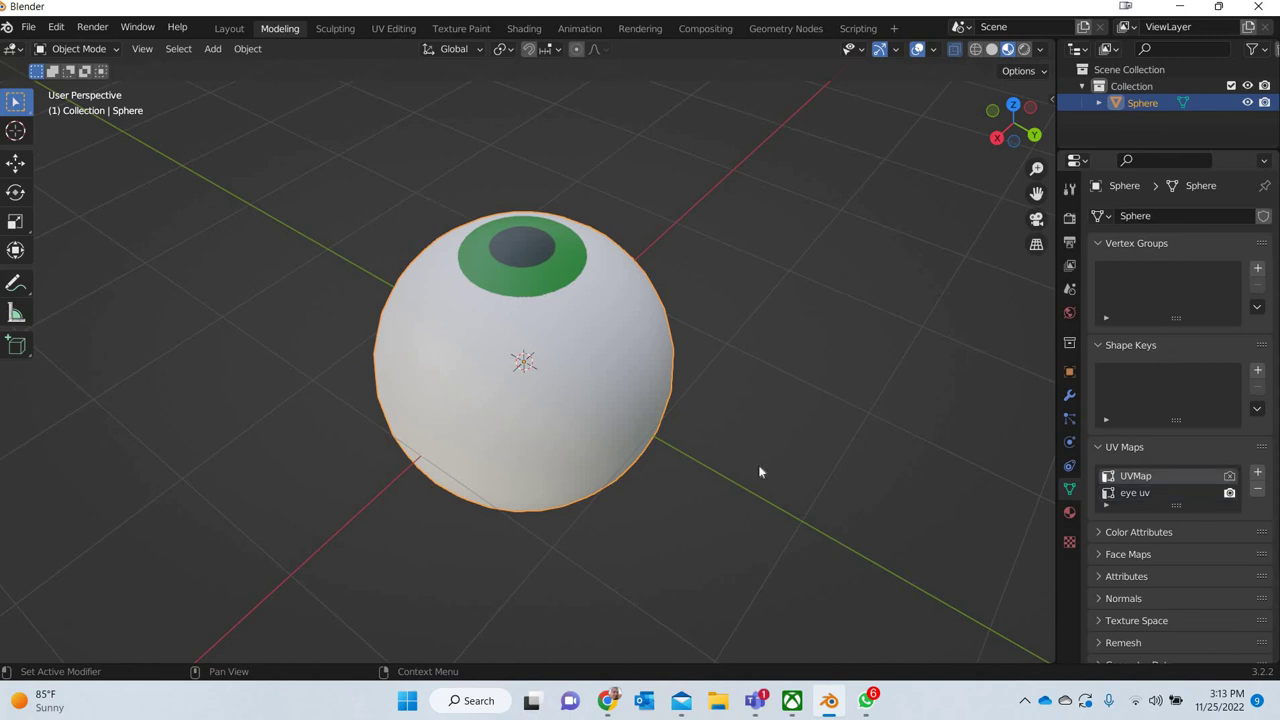
middle_drag(358, 402, 523, 390)
click(393, 28)
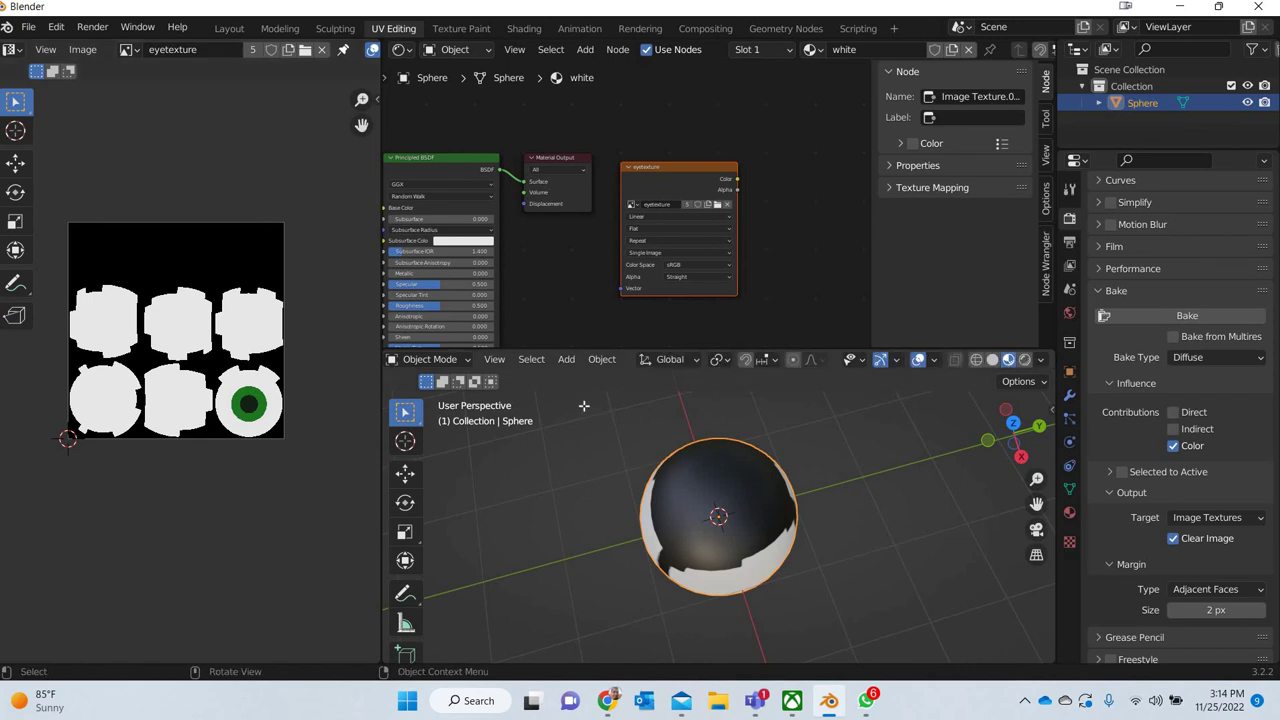
key(Tab)
drag(582, 404, 862, 662)
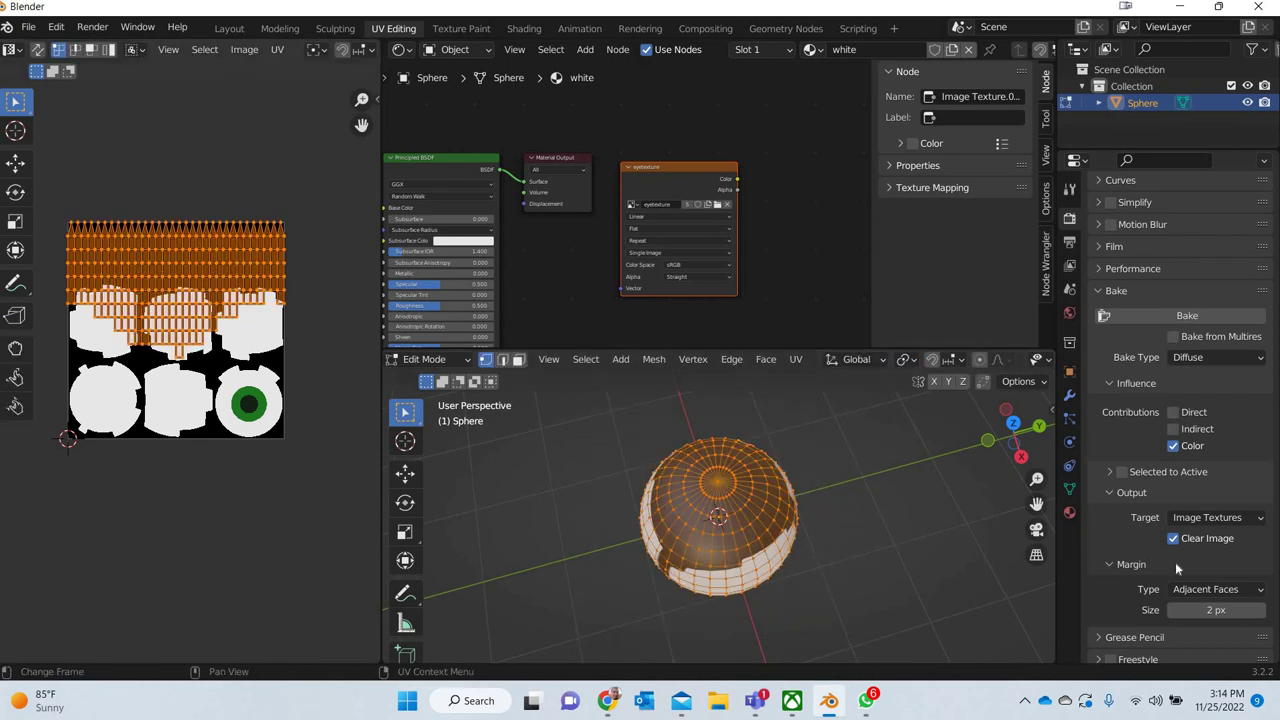
- Make eye uv the active and render-active UV map again, and return to Object Mode in the Modeling workspace
click(1069, 488)
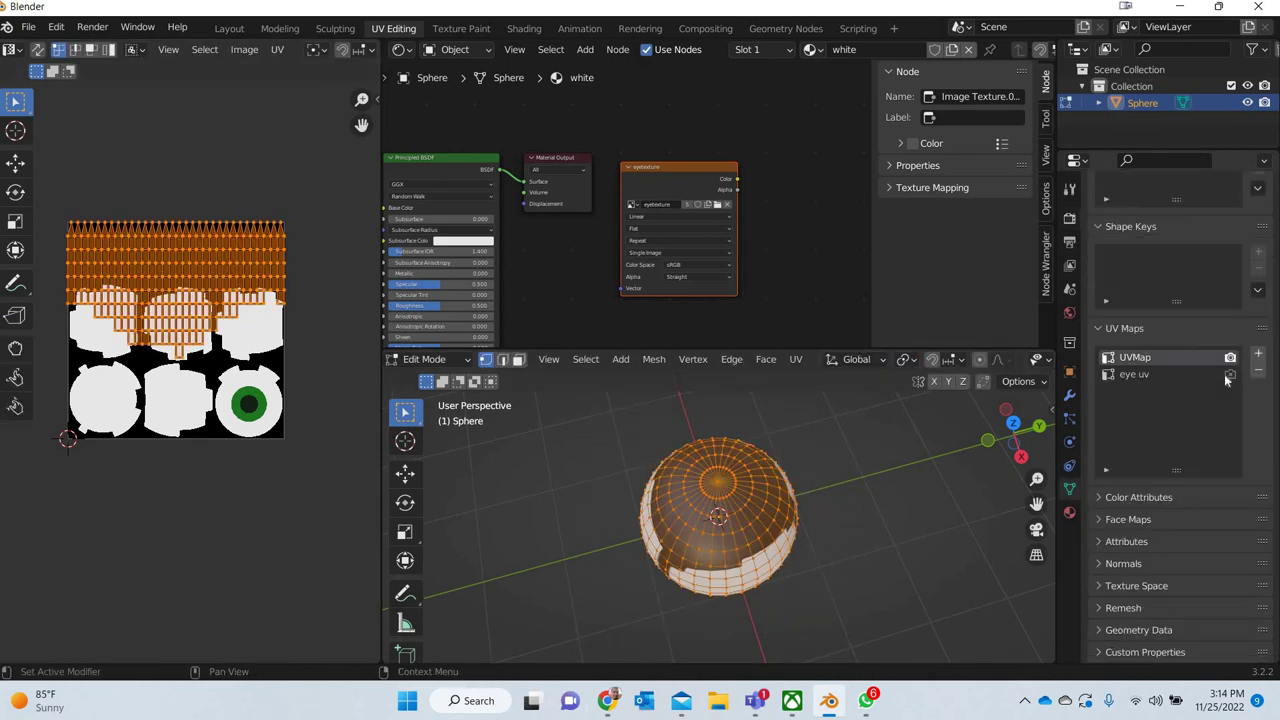
click(1230, 374)
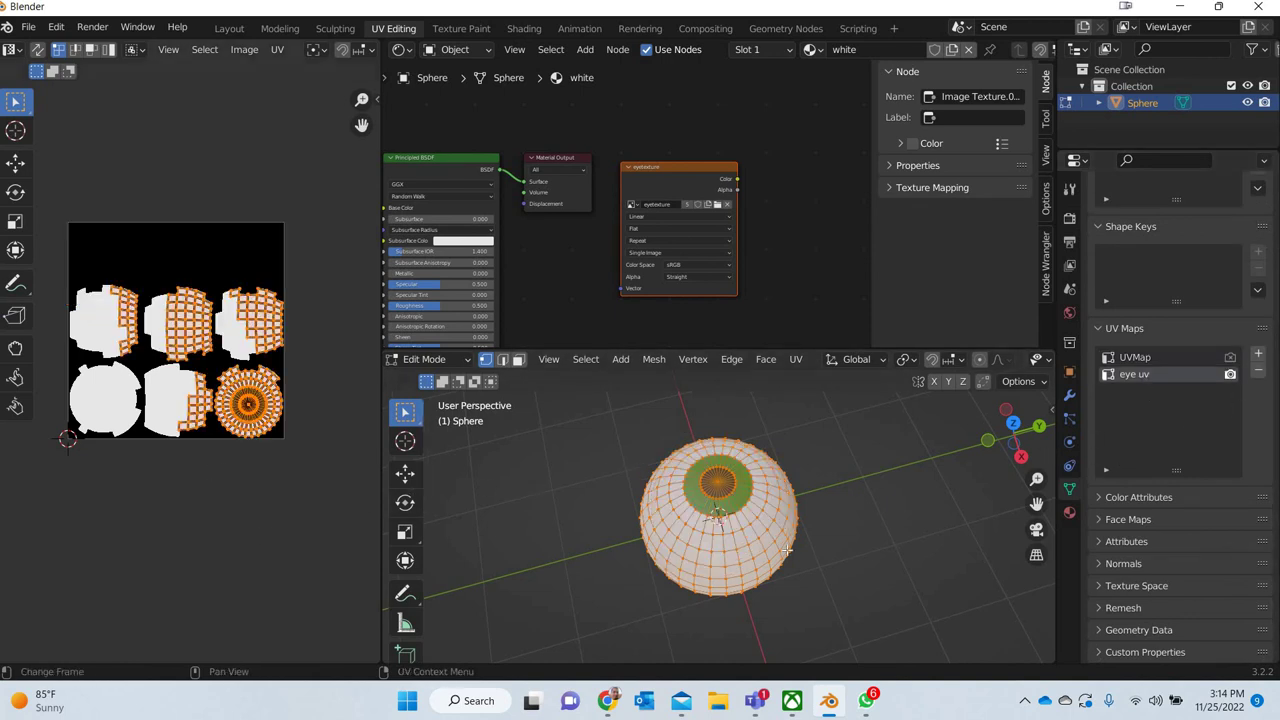
click(279, 28)
key(Tab)
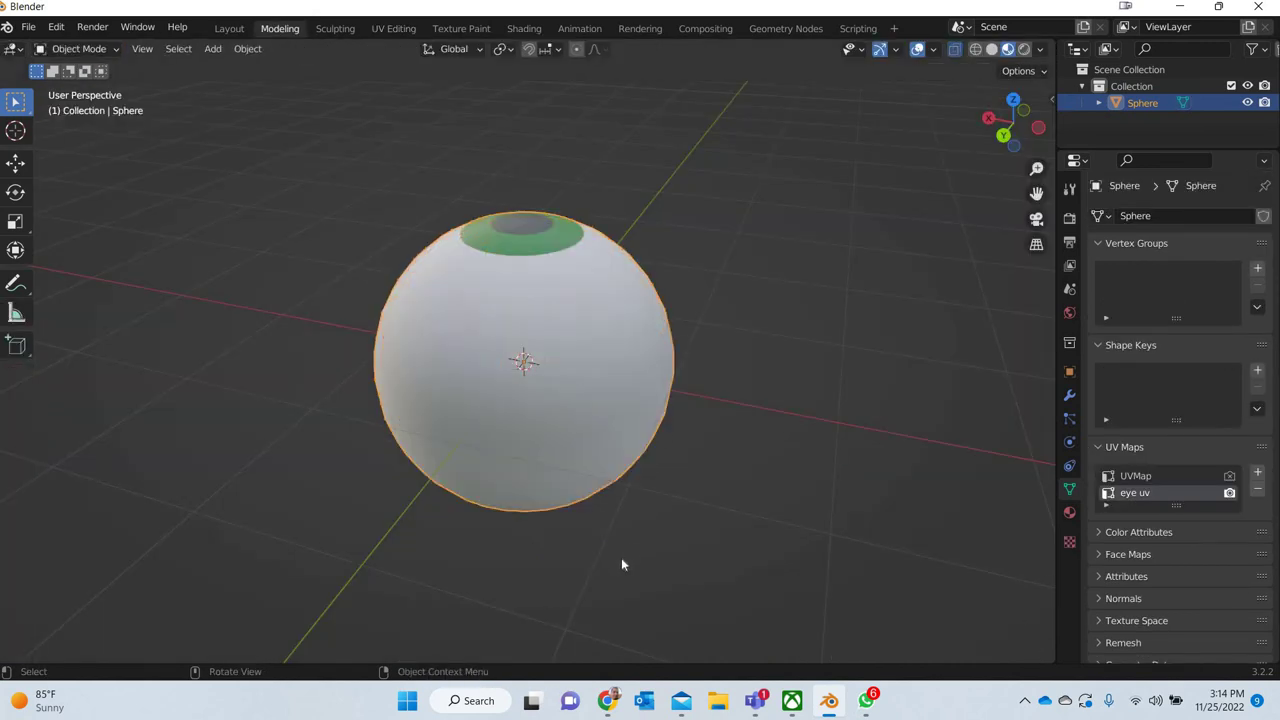
- Examine the textured eyeball from several angles and distances to check how the baked texture wraps it
middle_drag(620, 560, 538, 536)
scroll(718, 560, up, 2)
scroll(632, 561, down, 3)
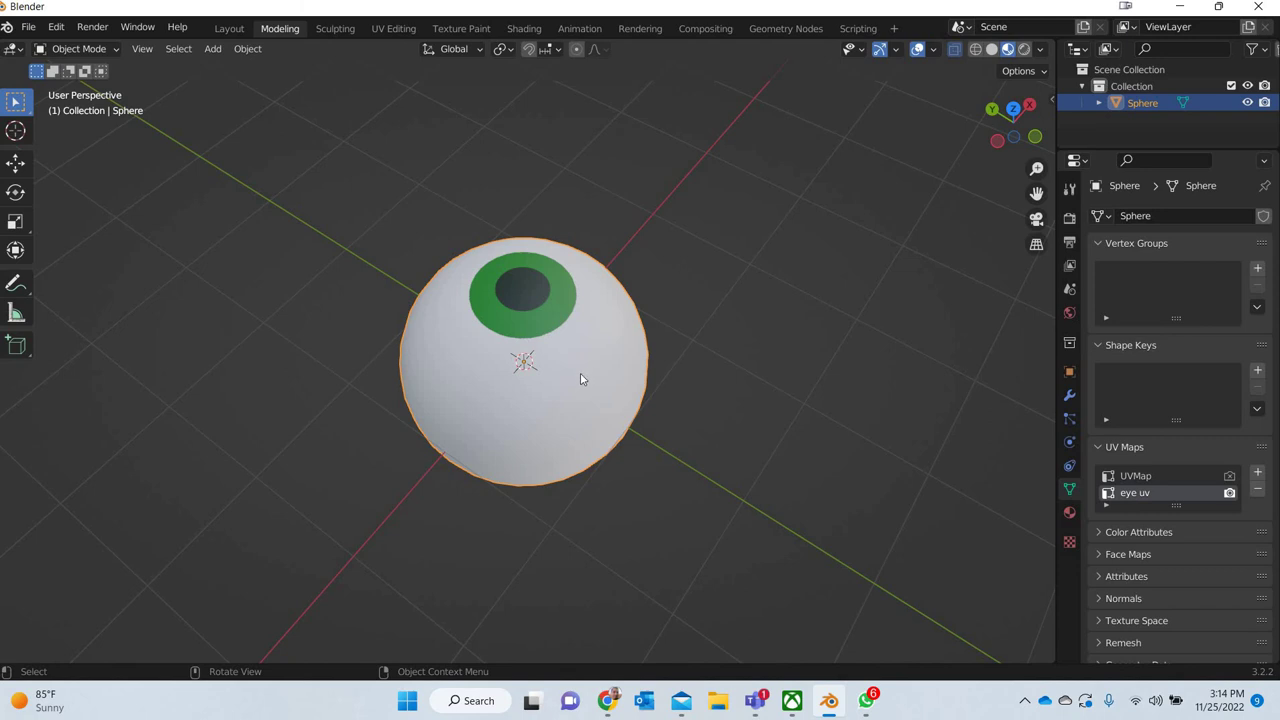
scroll(551, 463, down, 3)
middle_drag(476, 536, 291, 140)
scroll(475, 323, down, 3)
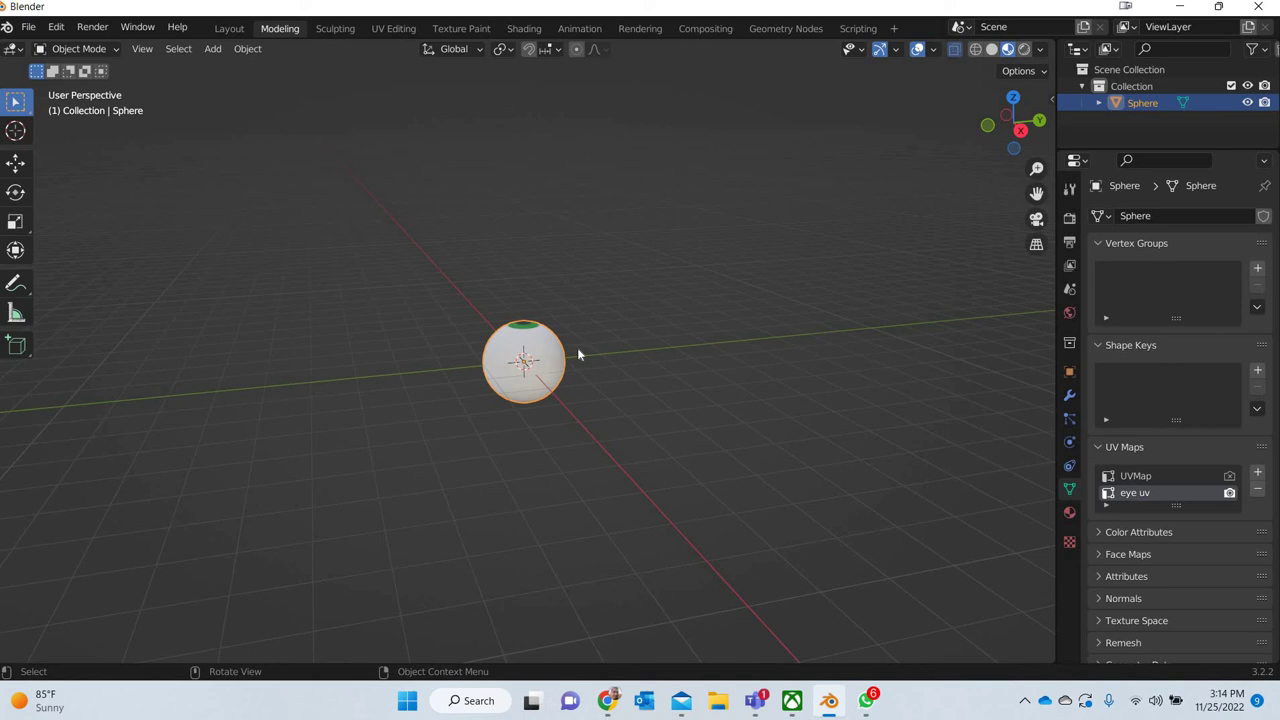
middle_drag(577, 408, 576, 411)
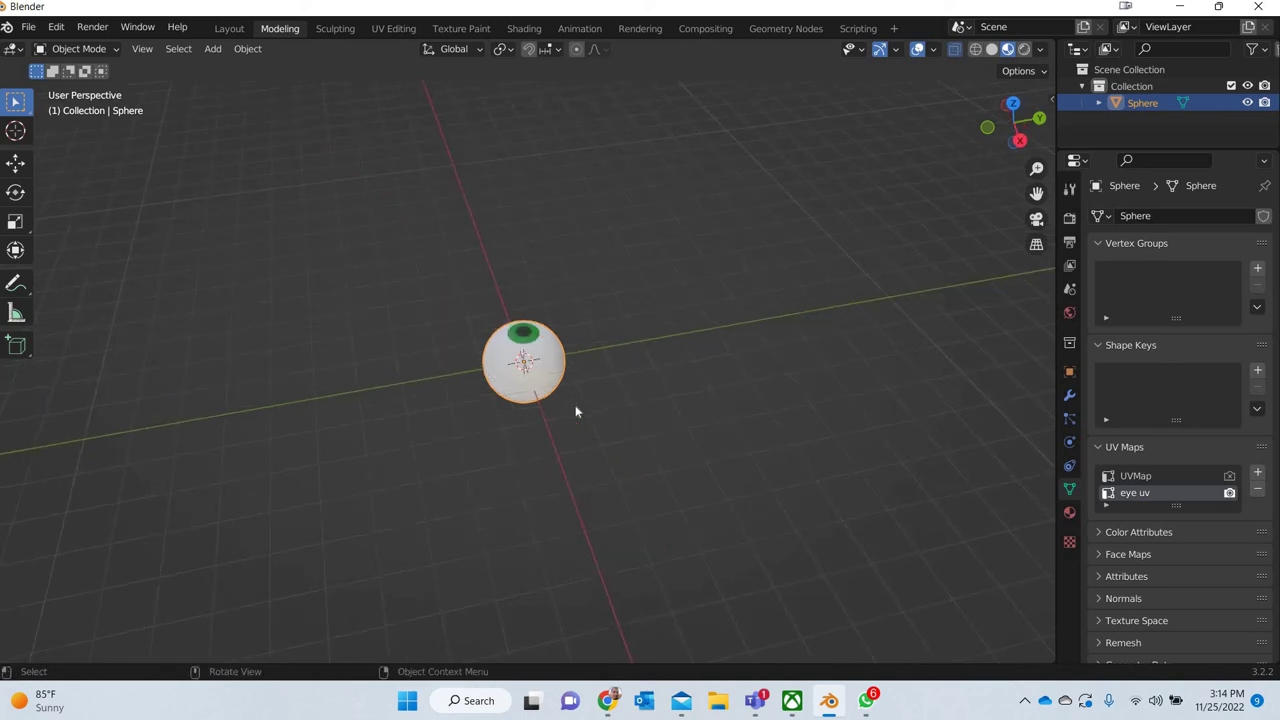